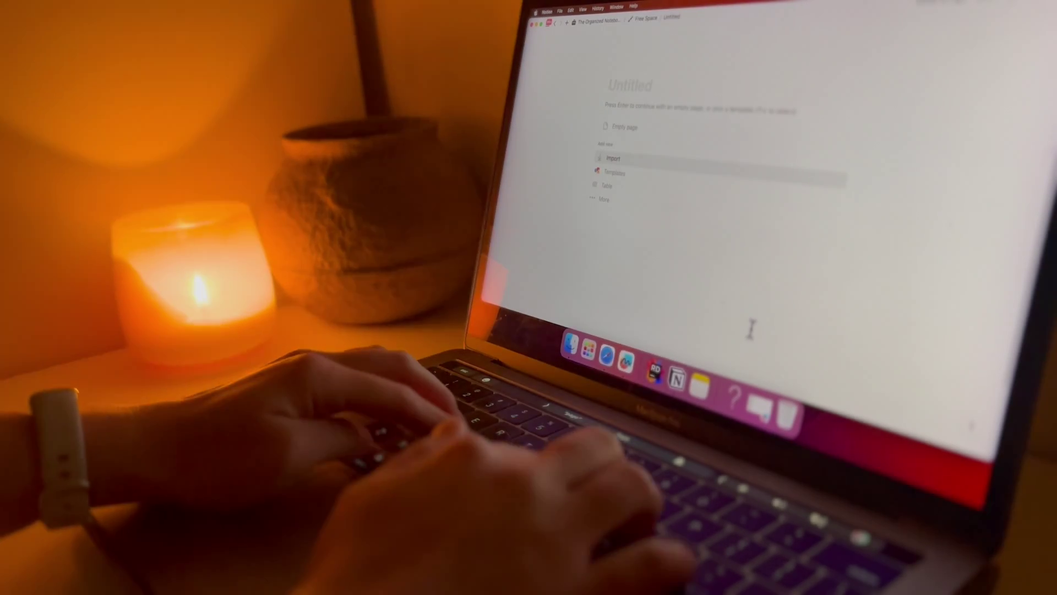
Type 'Vision Board 2024' into the new page's title
{"action": "type", "text": "Vision Board"}
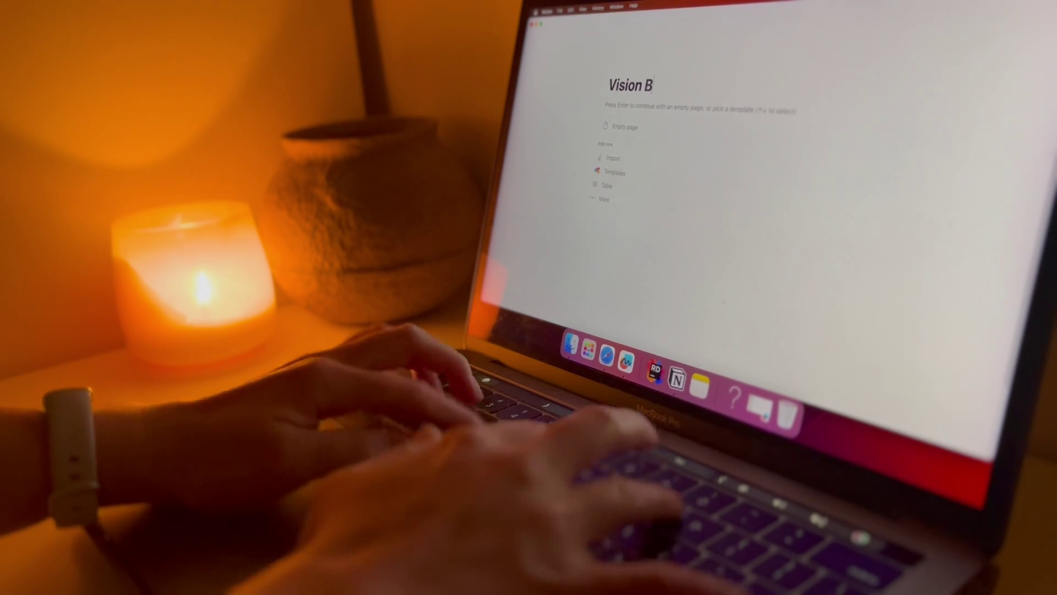
{"action": "type", "text": " 2024"}
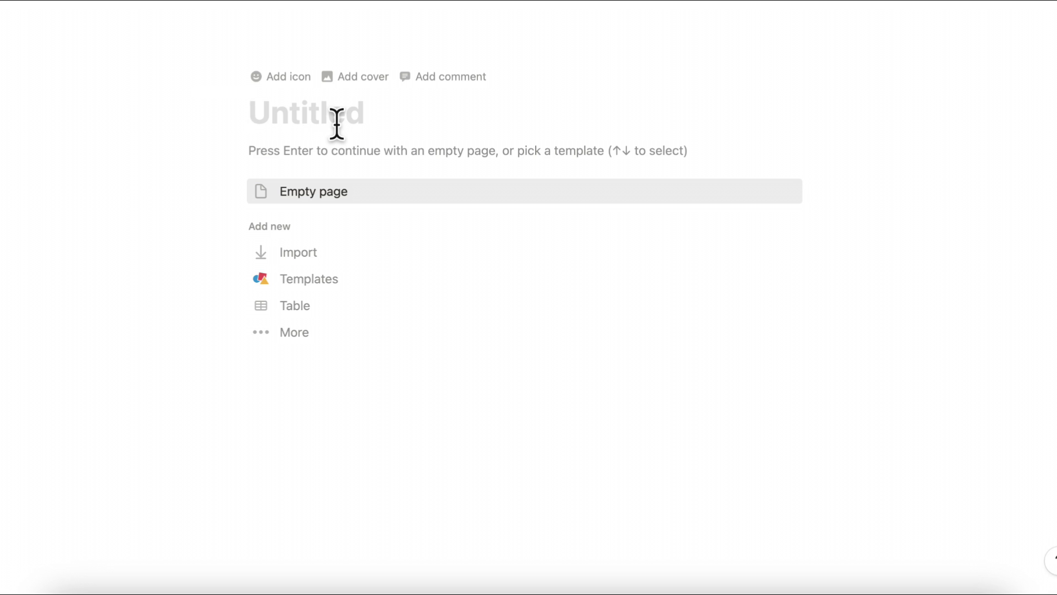
Title the page 'Vision Board - 2024' and add a cover from Unsplash photos
{"action": "type", "text": "Vision Board - "}
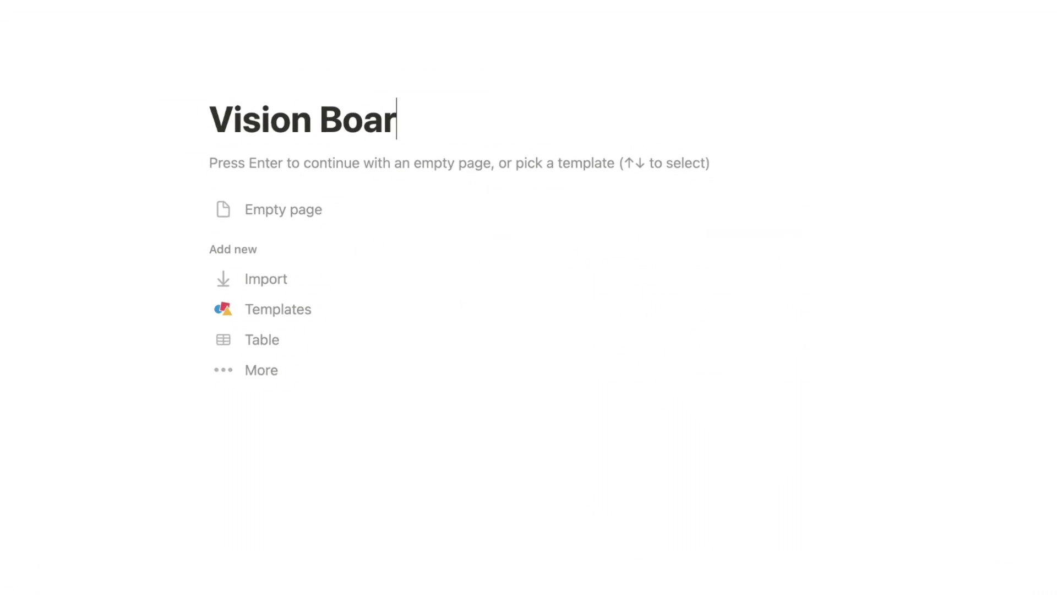
{"action": "type", "text": "2024"}
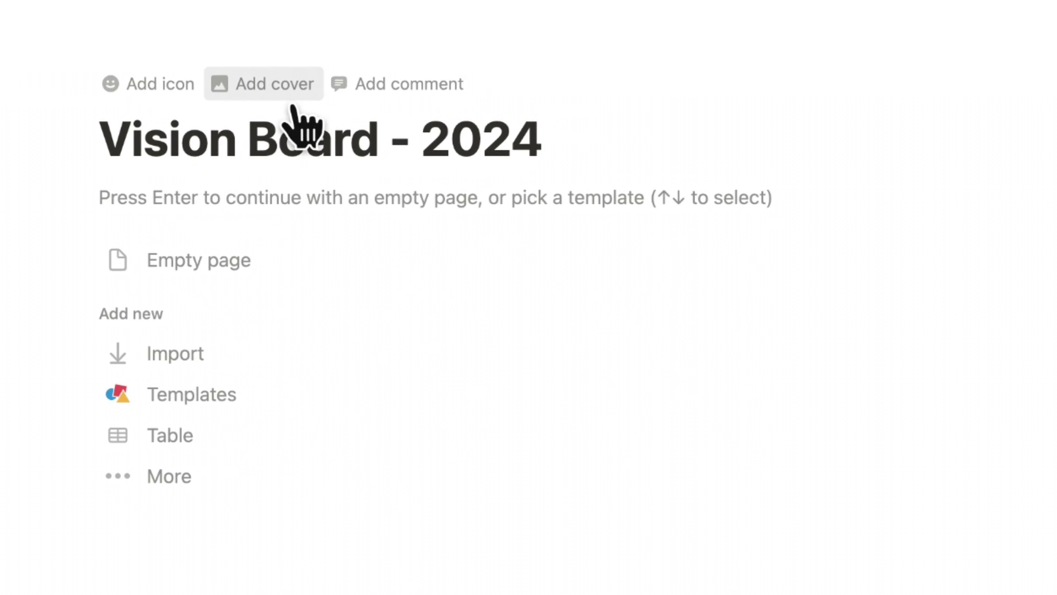
{"action": "left_click", "coordinate": [287, 84]}
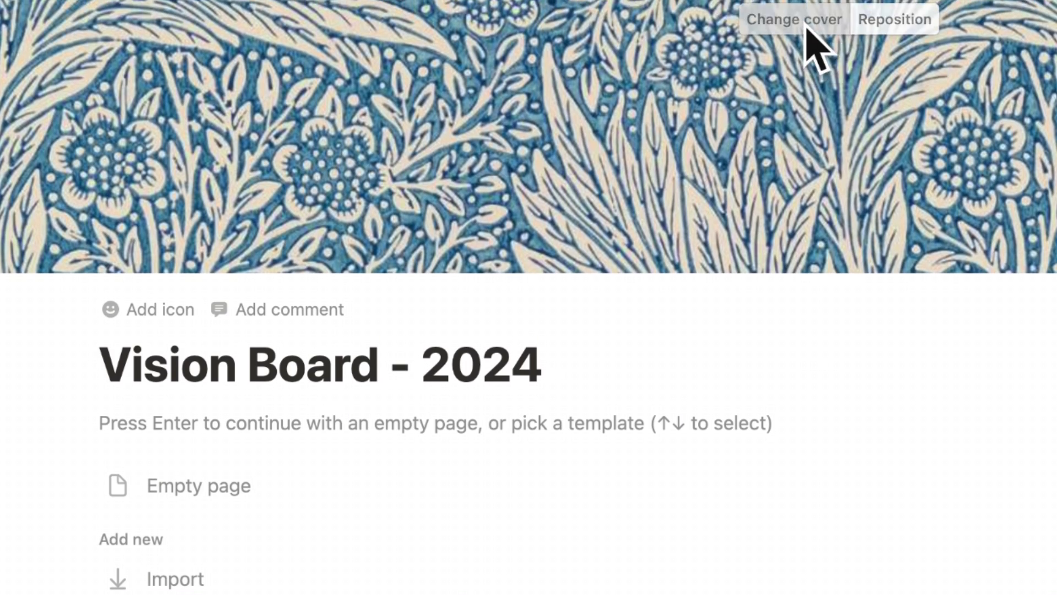
{"action": "left_click", "coordinate": [808, 28]}
{"action": "left_click", "coordinate": [762, 67]}
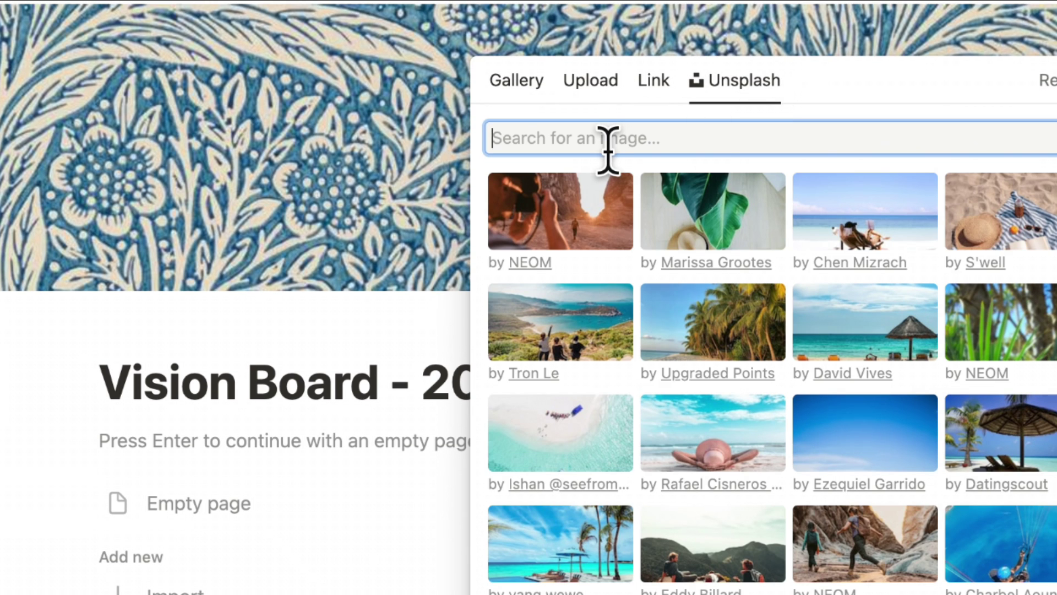
Search Unsplash for watercolor and set the pink watercolour photo as cover, keeping its position
{"action": "type", "text": "watercolor"}
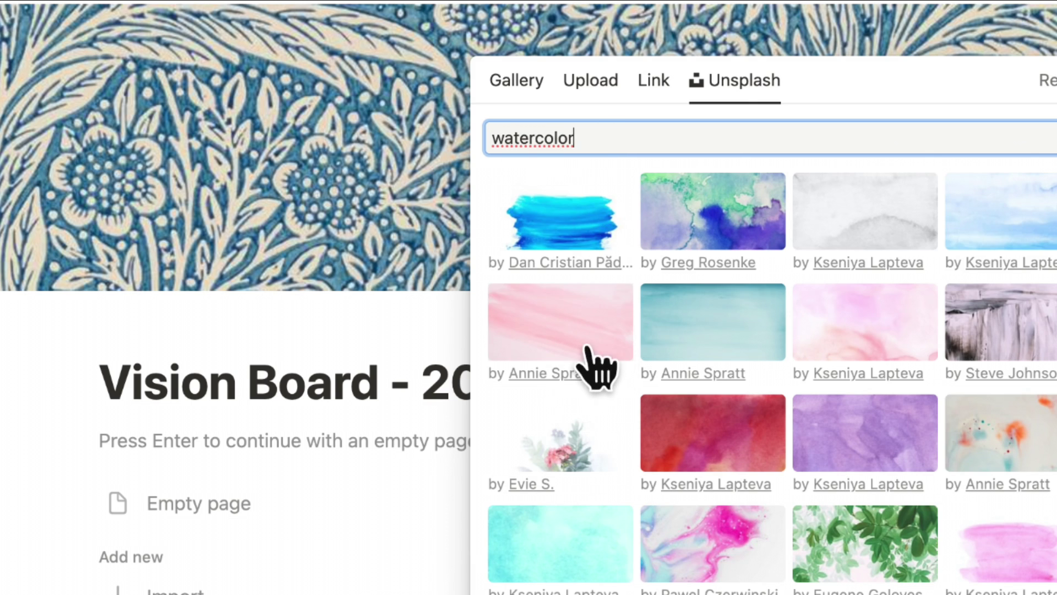
{"action": "left_click", "coordinate": [586, 346]}
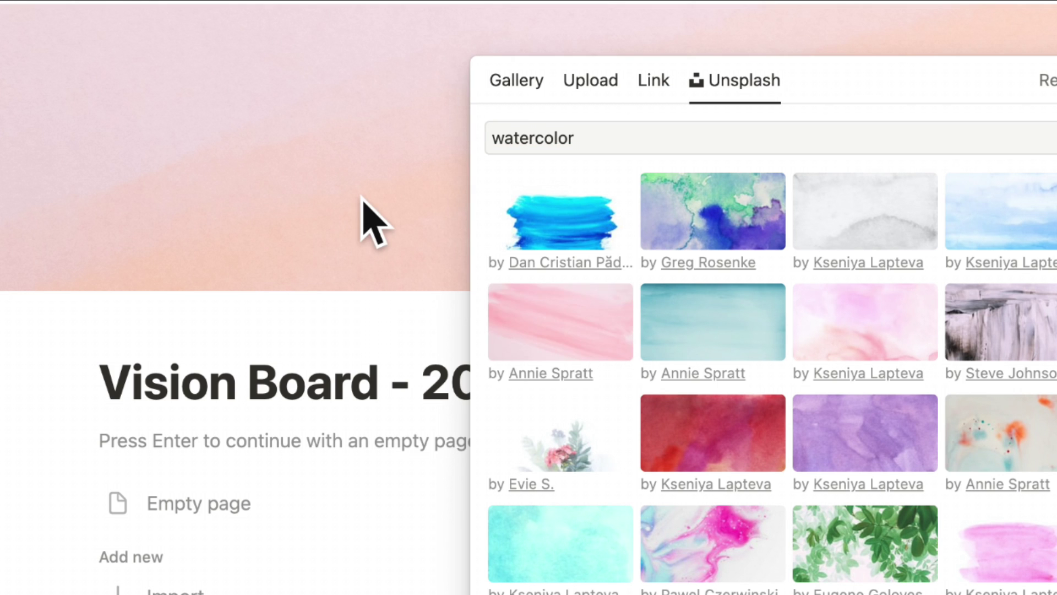
{"action": "left_click", "coordinate": [359, 199]}
{"action": "left_click", "coordinate": [893, 38]}
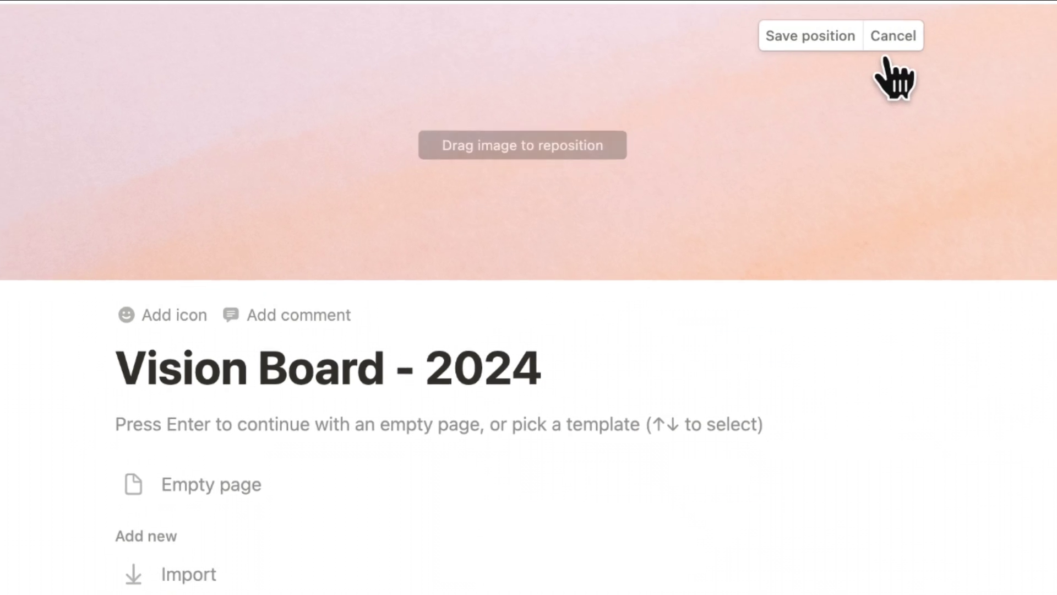
{"action": "left_click", "coordinate": [753, 33]}
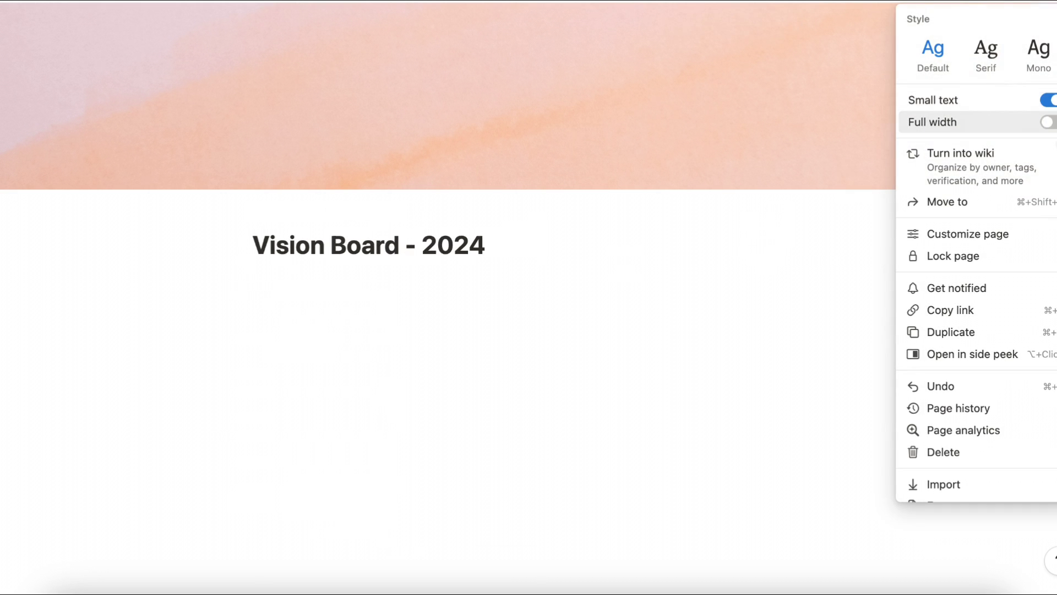
Switch the page to full width and add the heading 'Theme of the Year - “Cultivating Calm”'
{"action": "left_click", "coordinate": [946, 122]}
{"action": "left_click", "coordinate": [258, 279]}
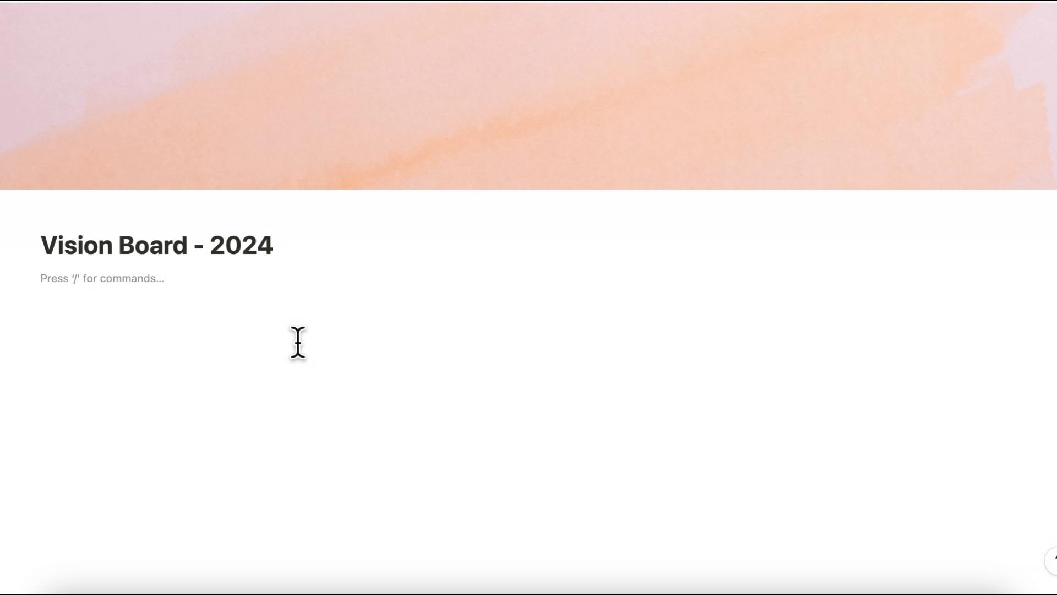
{"action": "type", "text": "/heading"}
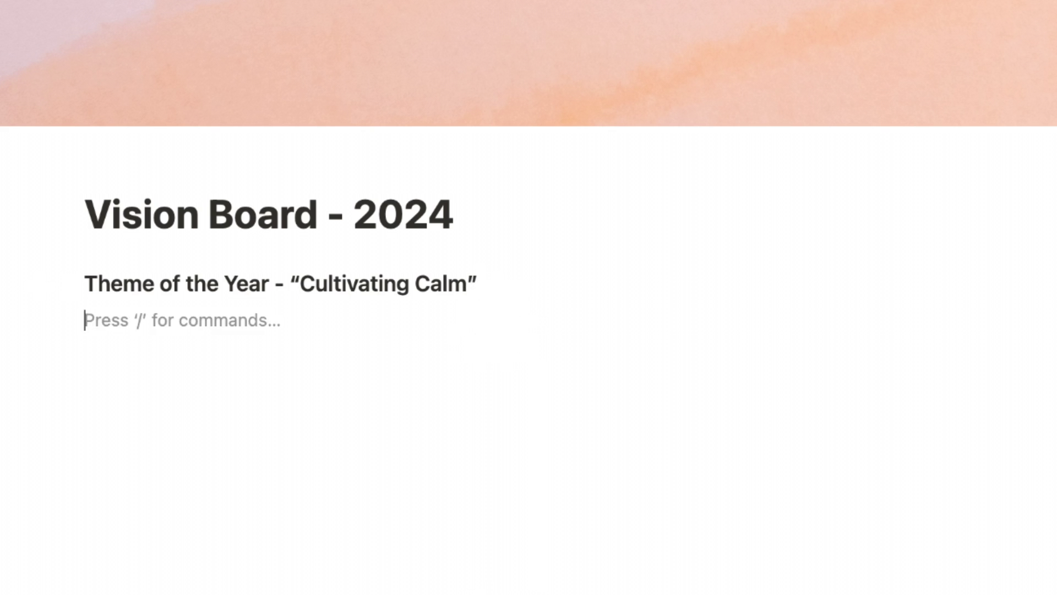
Insert a divider under the heading, then a new Gallery view database below it
{"action": "type", "text": "/divid"}
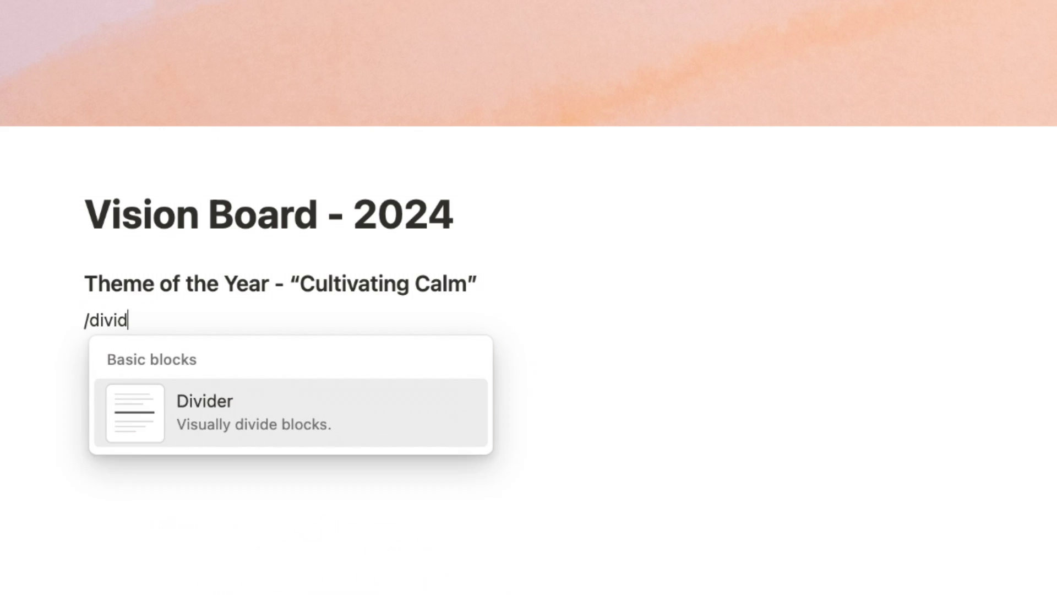
{"action": "key", "text": "Return"}
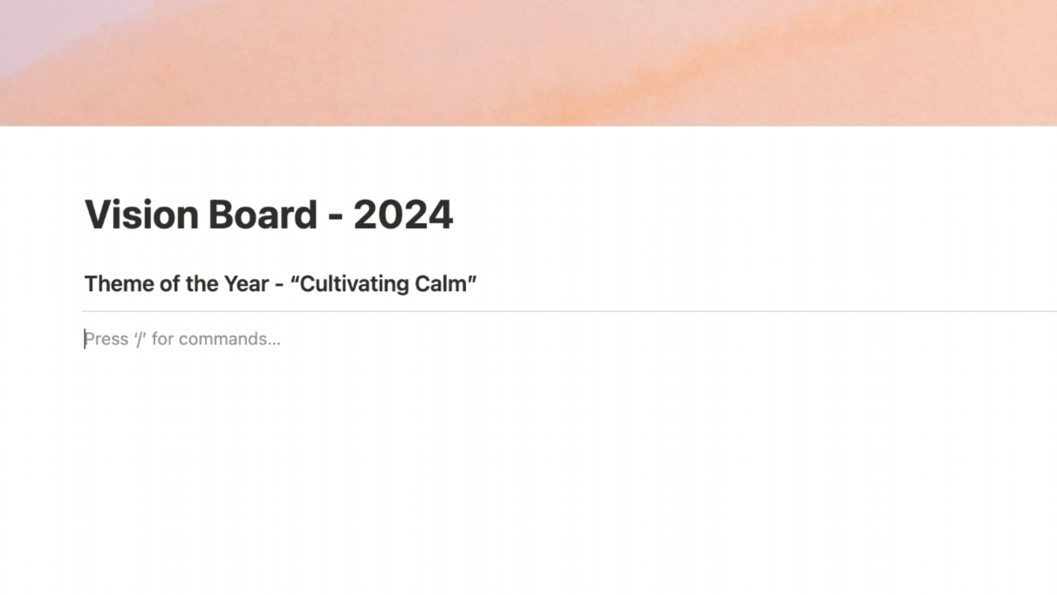
{"action": "type", "text": "/gall"}
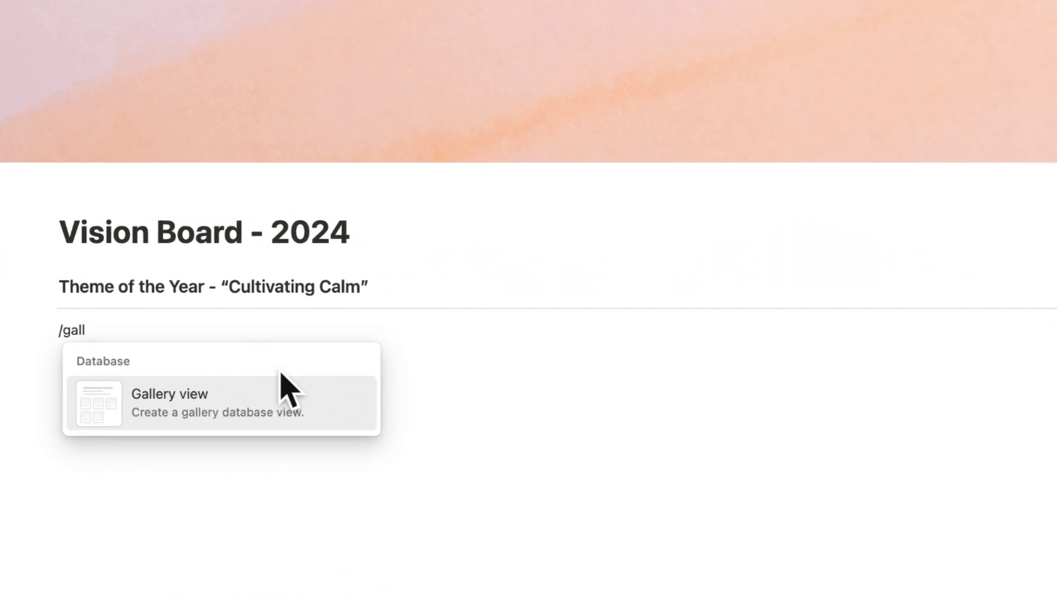
{"action": "left_click", "coordinate": [220, 421]}
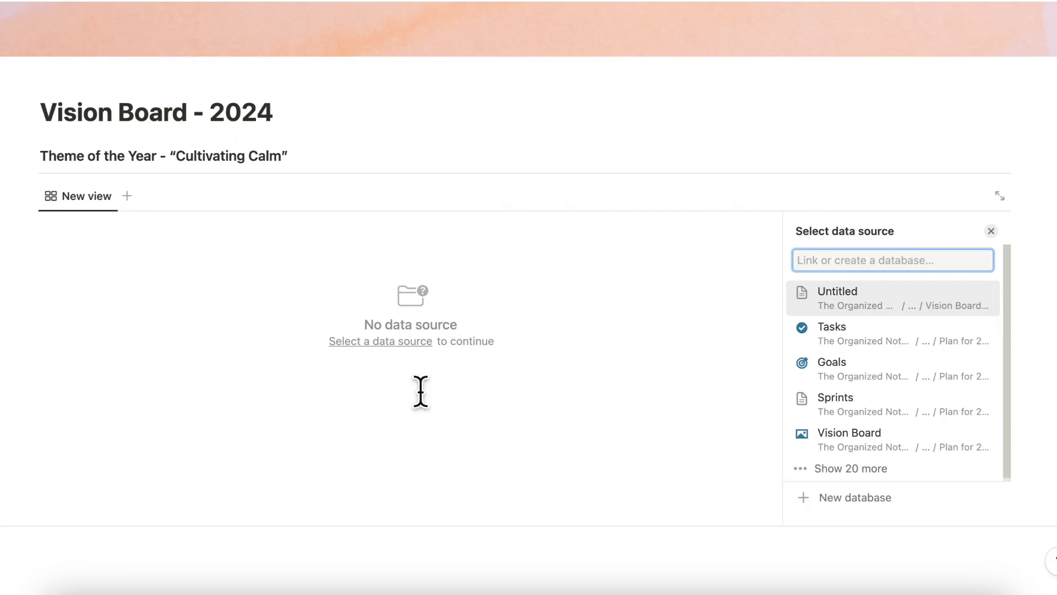
{"action": "left_click", "coordinate": [845, 500]}
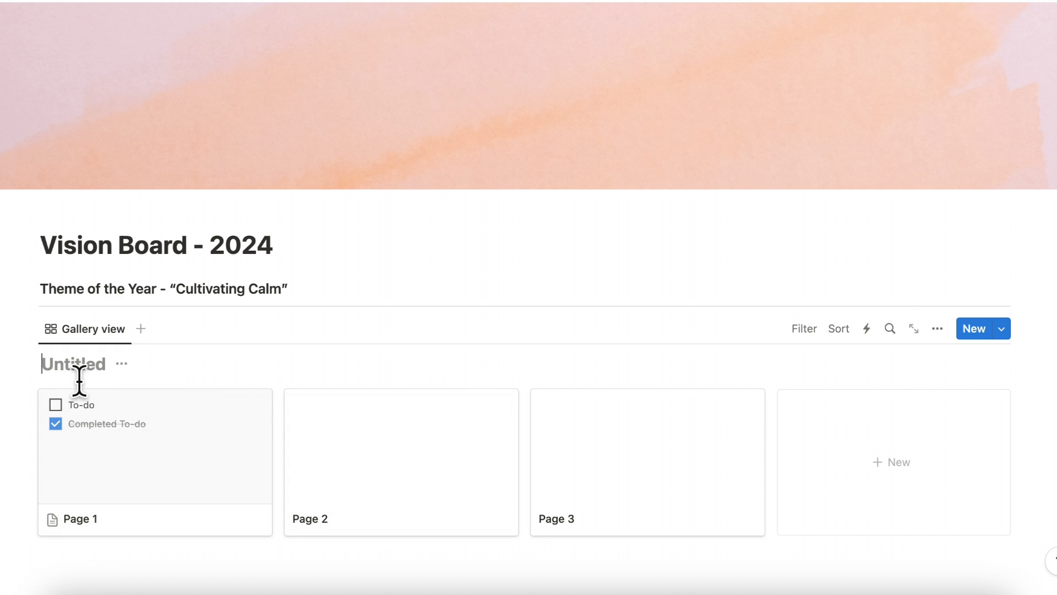
Hide the gallery's database title and make cards preview each page's cover
{"action": "type", "text": "Theme of the year"}
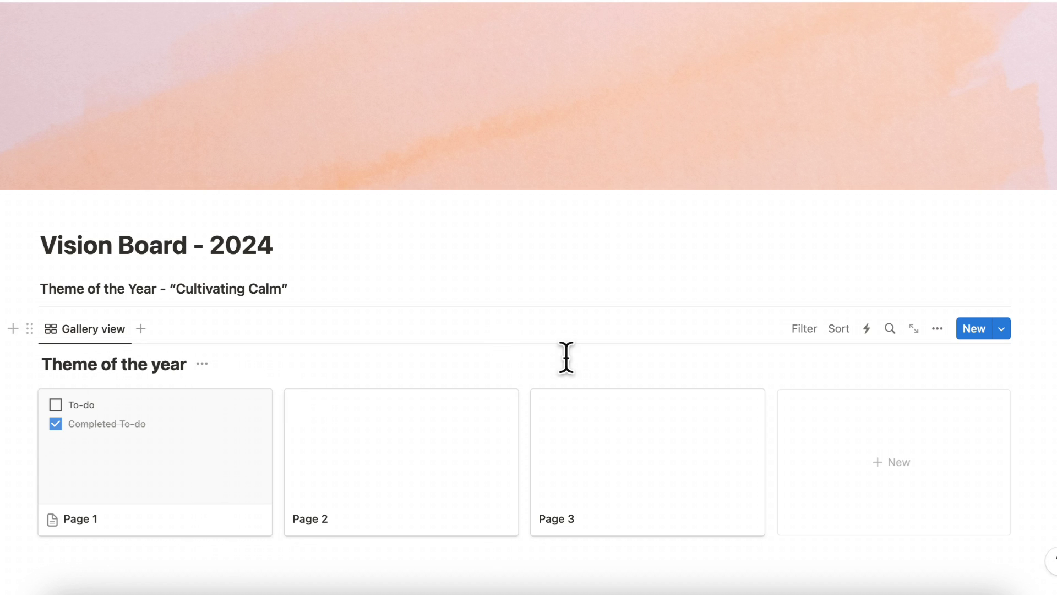
{"action": "left_click", "coordinate": [942, 334]}
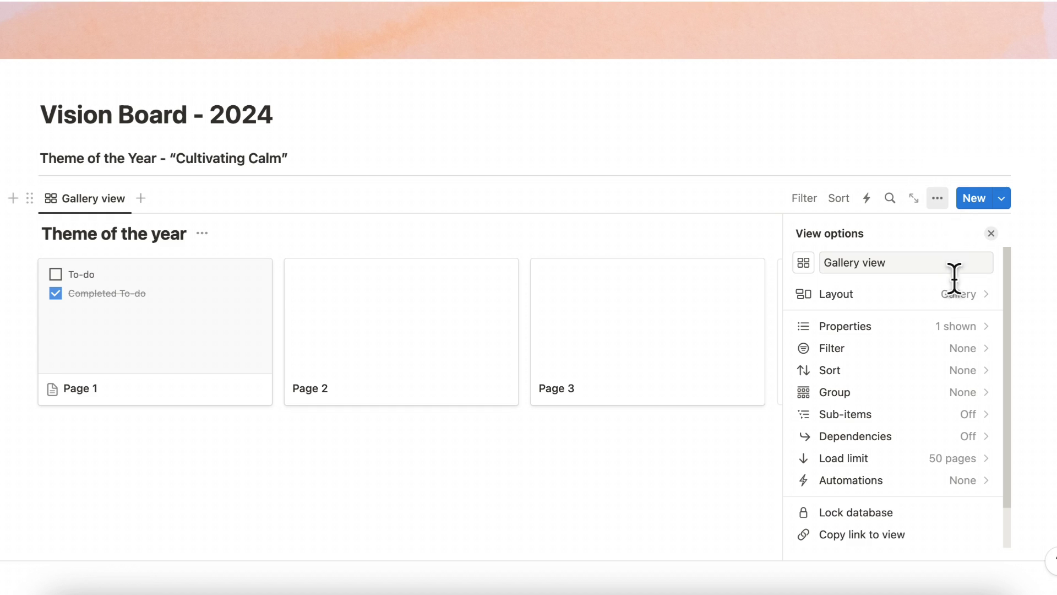
{"action": "left_click", "coordinate": [925, 297]}
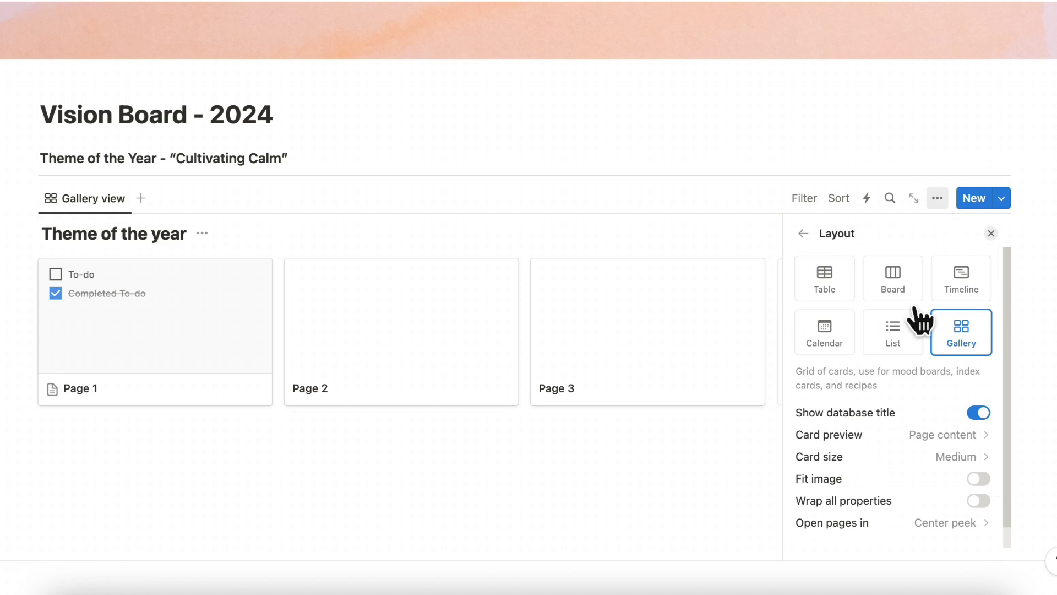
{"action": "left_click", "coordinate": [987, 422]}
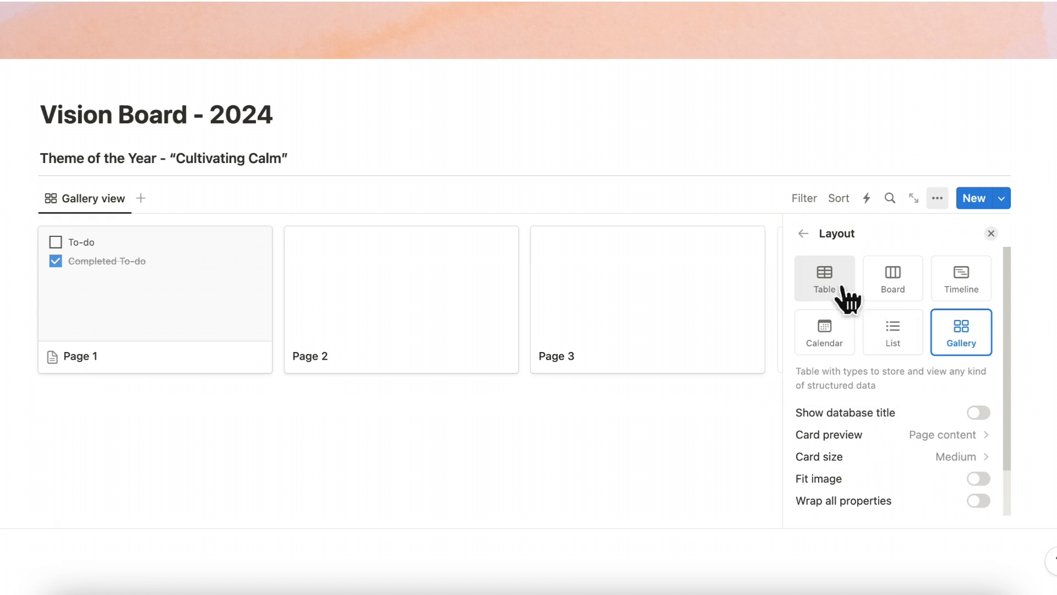
{"action": "left_click", "coordinate": [930, 435]}
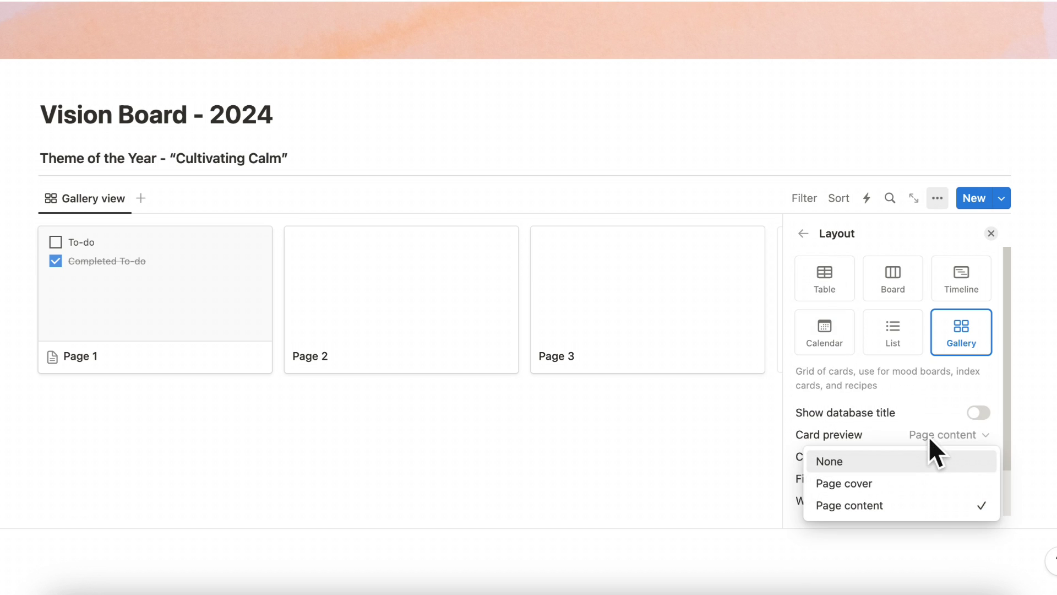
{"action": "left_click", "coordinate": [908, 489]}
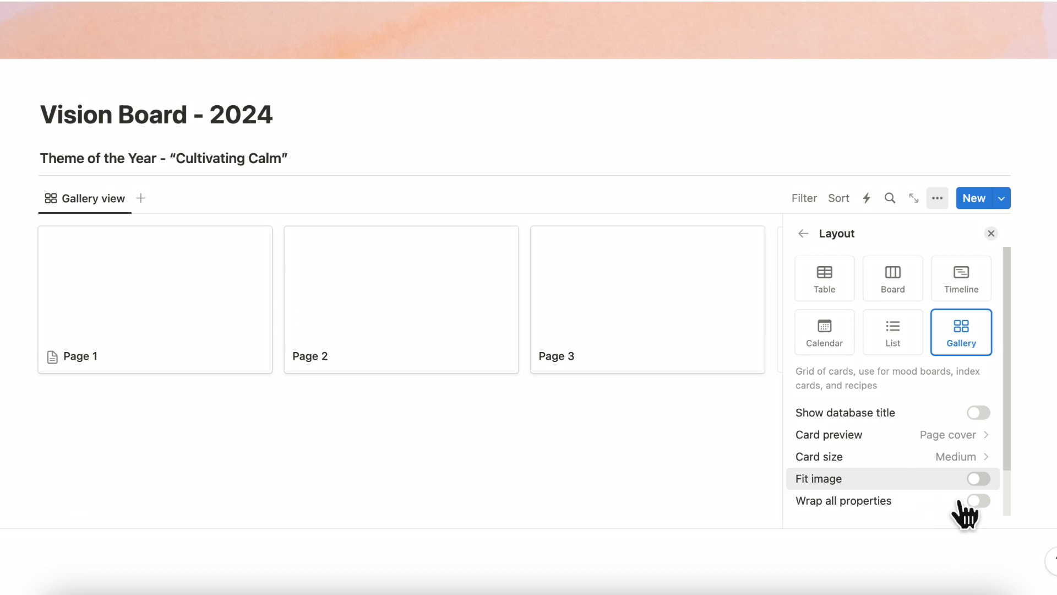
Hide the Name property so the gallery cards show no titles
{"action": "left_click", "coordinate": [803, 233]}
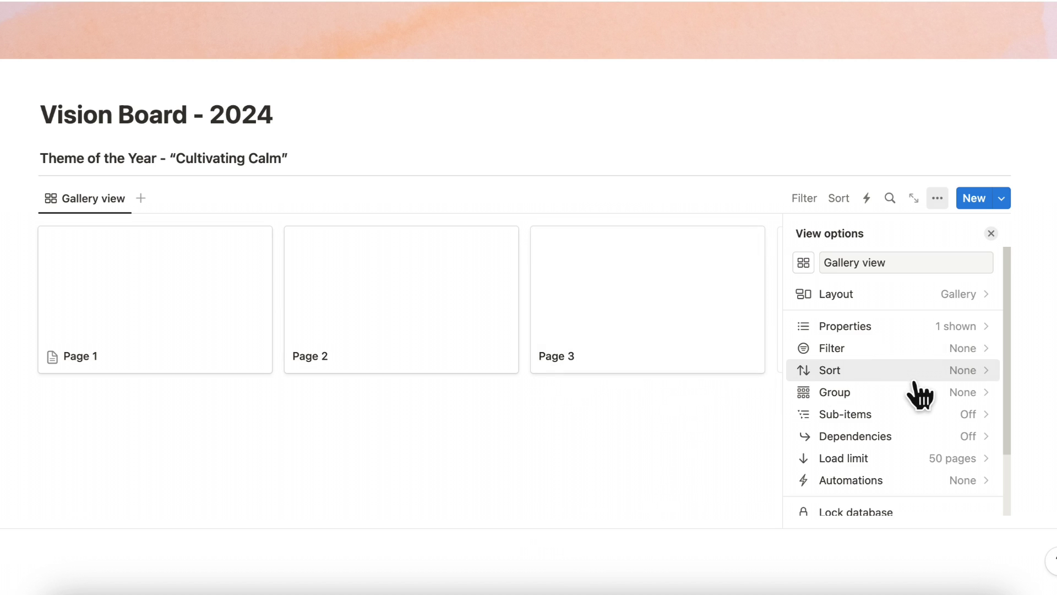
{"action": "left_click", "coordinate": [882, 334]}
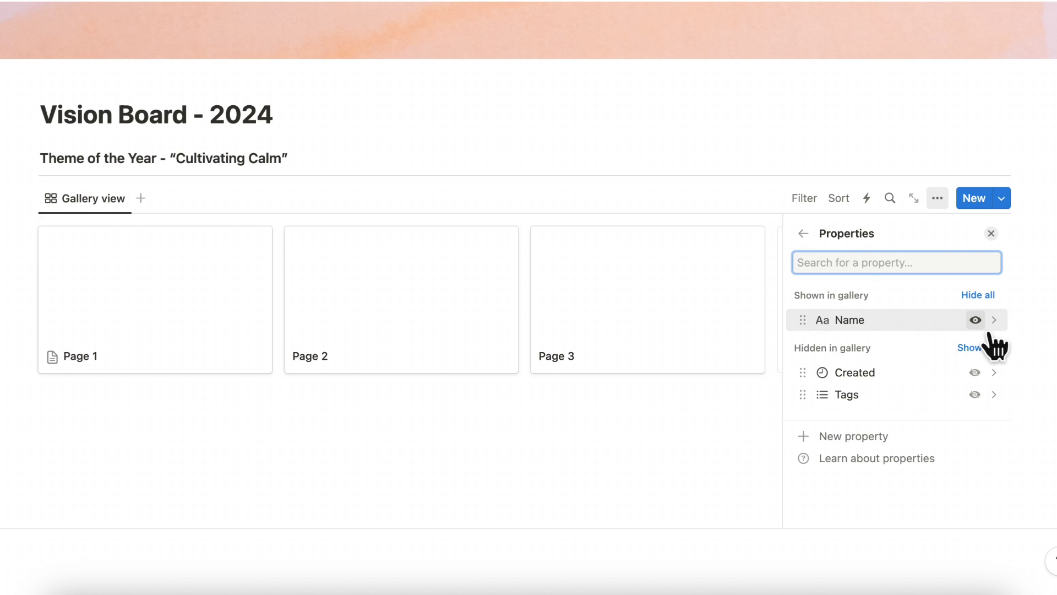
{"action": "left_click", "coordinate": [974, 319]}
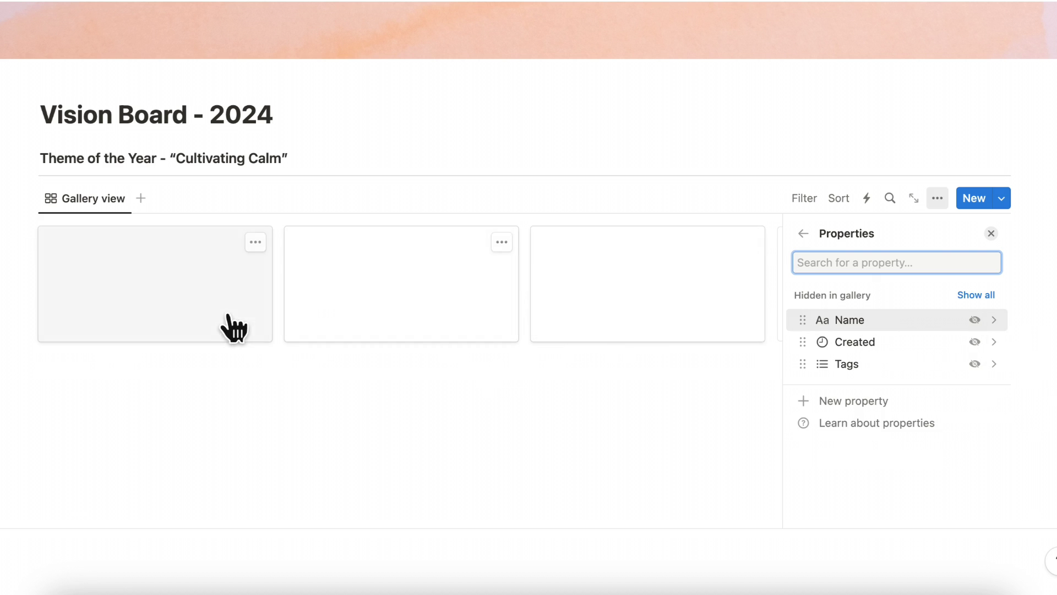
{"action": "left_click", "coordinate": [991, 233]}
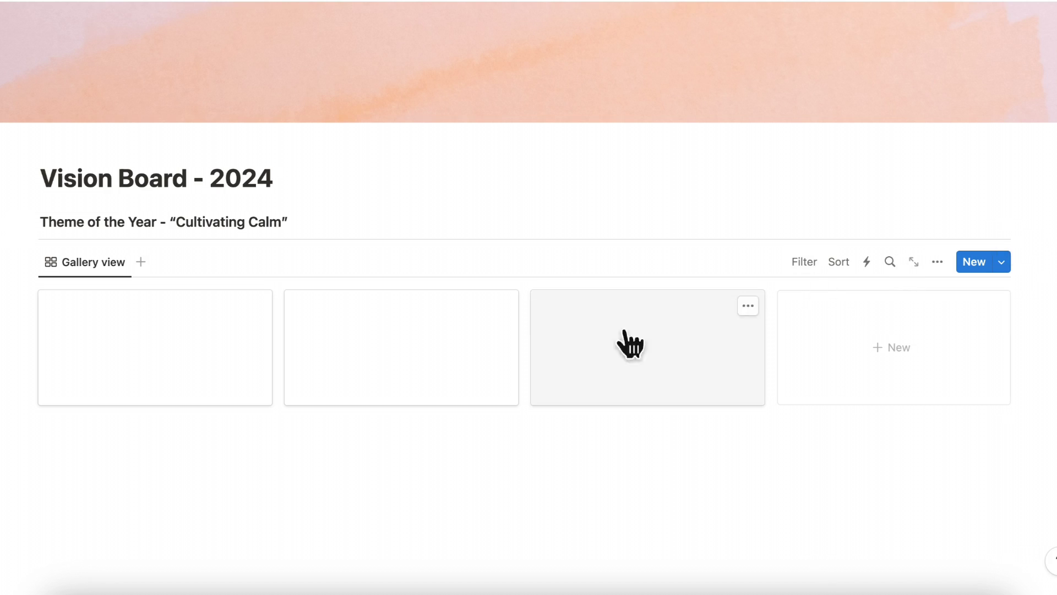
Open Page 1, add a cover, delete its sample to-dos and edit its title
{"action": "left_click", "coordinate": [231, 342]}
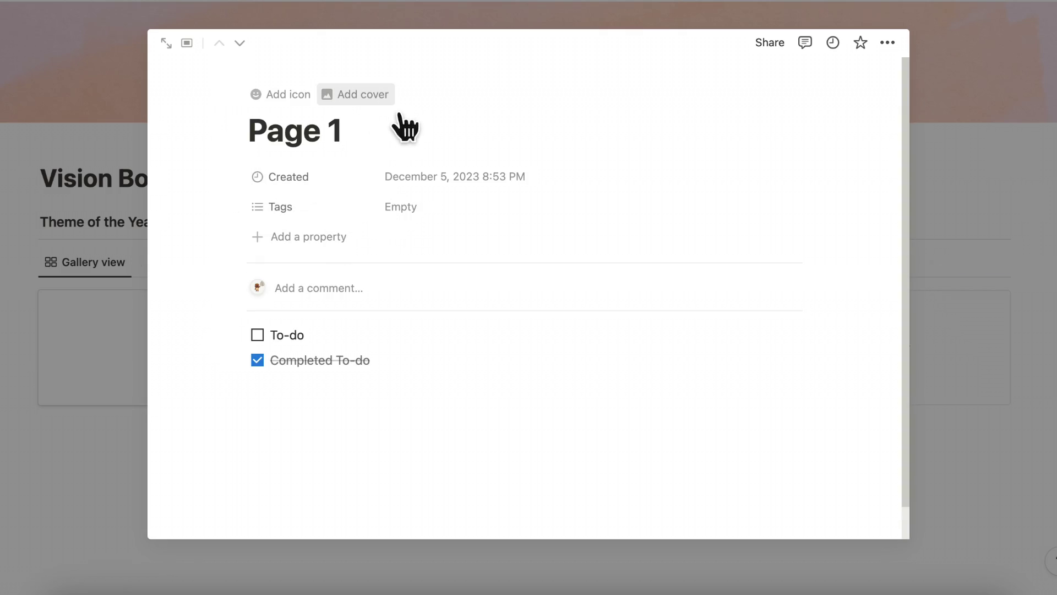
{"action": "left_click", "coordinate": [372, 101]}
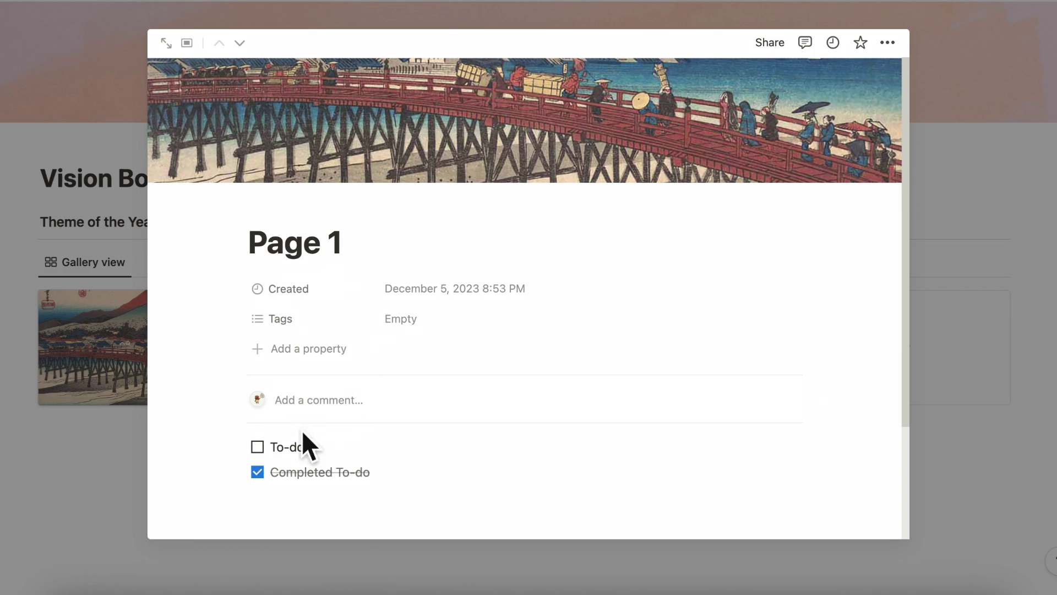
{"action": "left_click_drag", "start_coordinate": [205, 439], "coordinate": [371, 494]}
{"action": "key", "text": "BackSpace"}
{"action": "triple_click", "coordinate": [343, 265]}
{"action": "type", "text": "1"}
Set an Unsplash windswept grass photo as Page 1's cover
{"action": "mouse_move", "coordinate": [538, 183]}
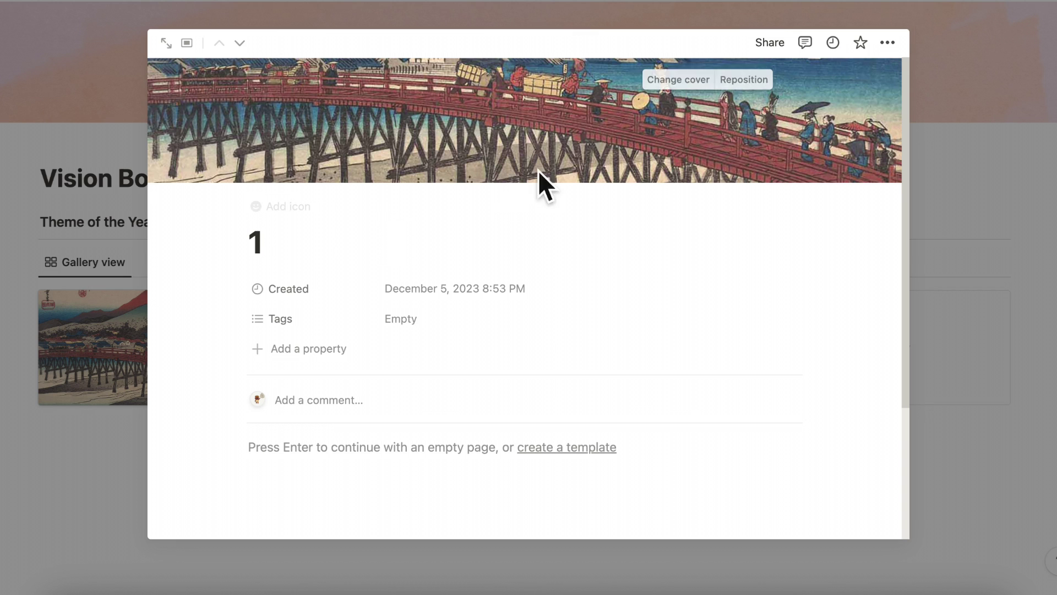
{"action": "left_click", "coordinate": [686, 84]}
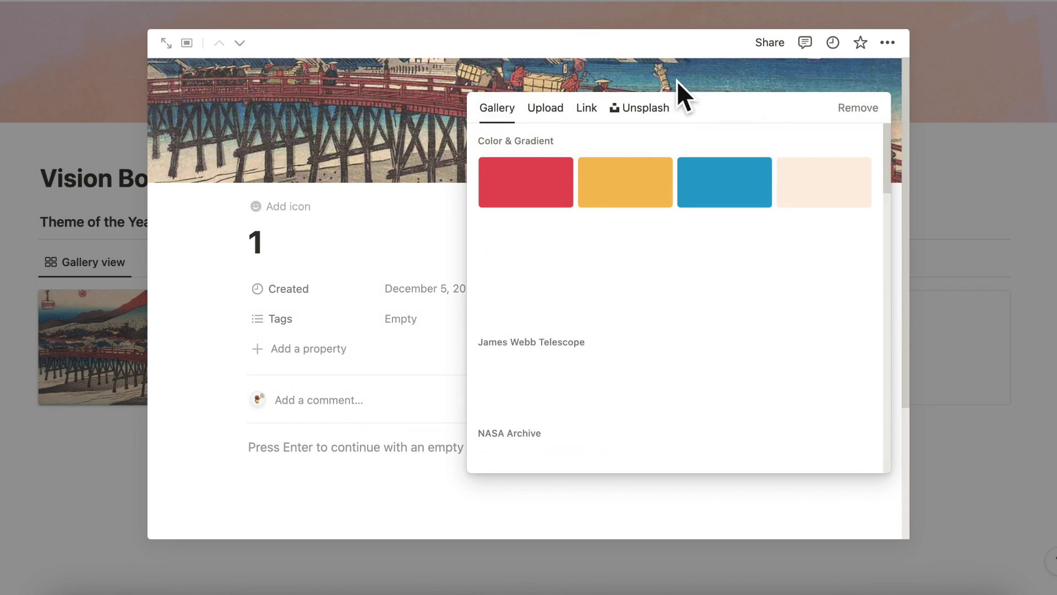
{"action": "left_click", "coordinate": [660, 117]}
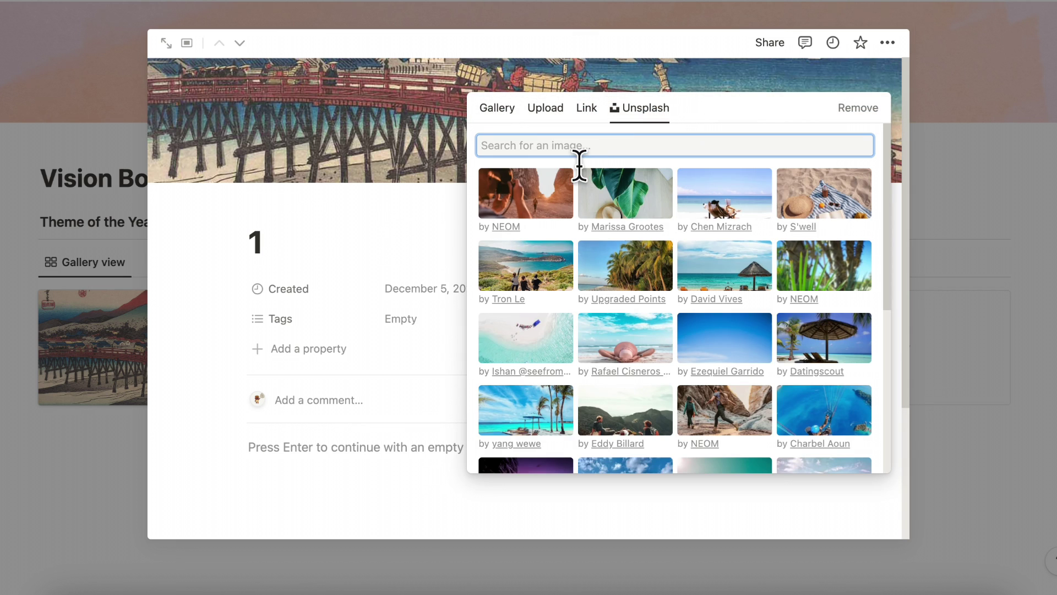
{"action": "type", "text": "calm"}
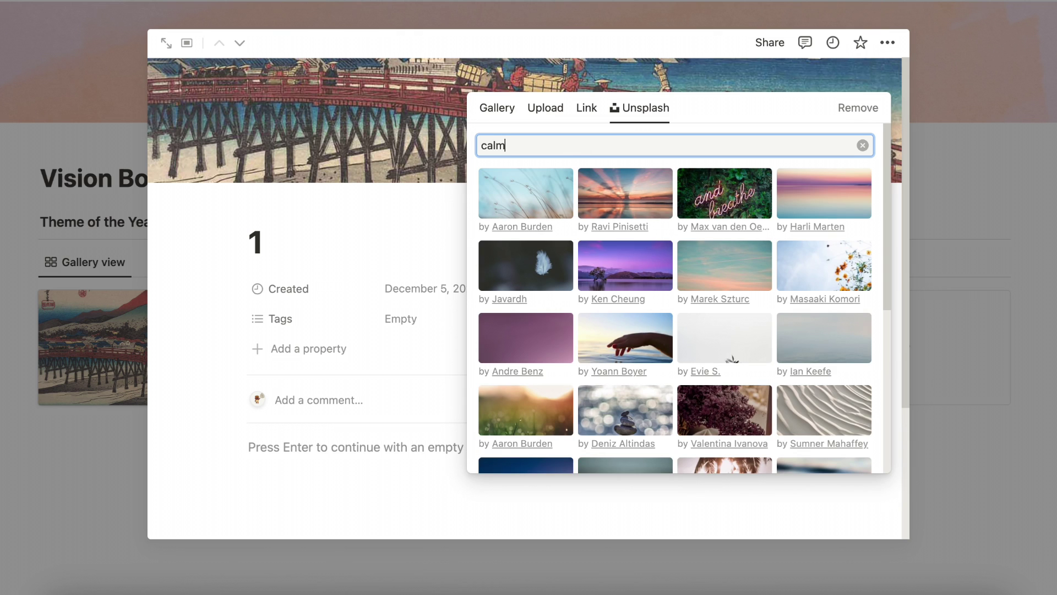
{"action": "left_click", "coordinate": [545, 212]}
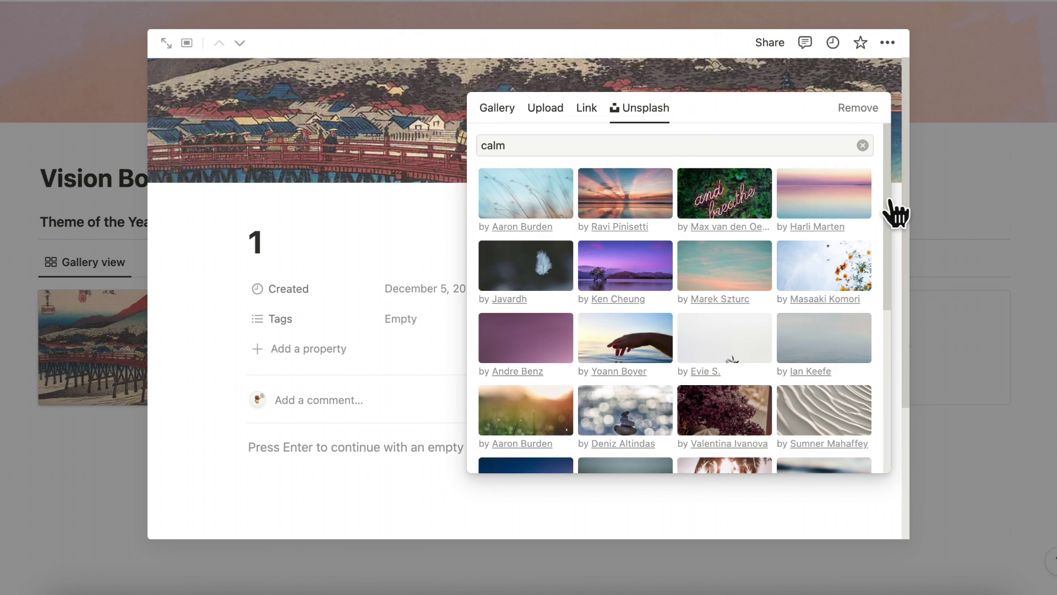
{"action": "left_click", "coordinate": [931, 197]}
{"action": "left_click", "coordinate": [943, 199]}
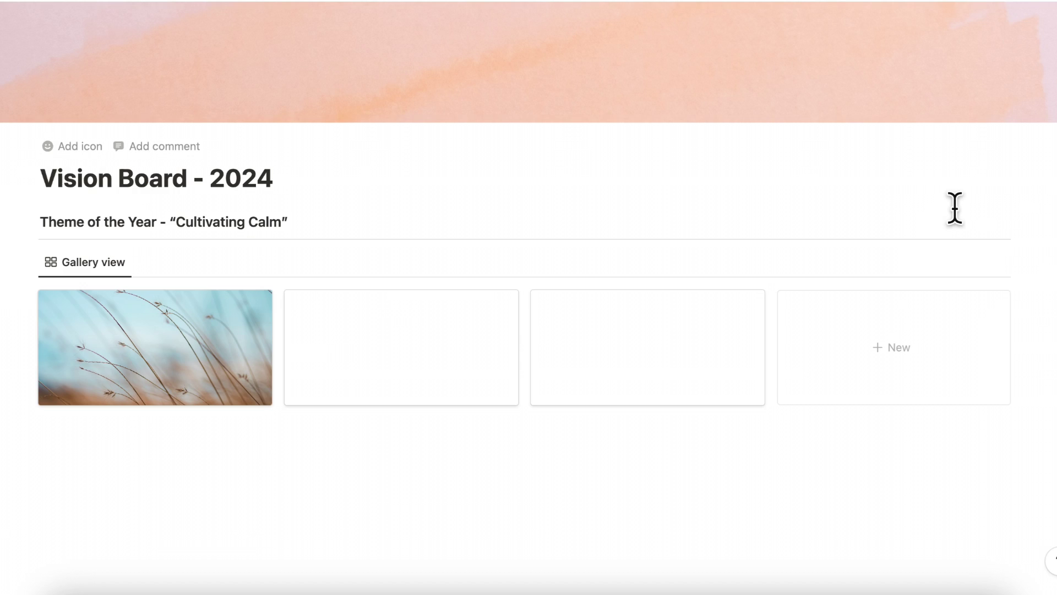
Give Page 2 a calm Unsplash cover photo
{"action": "left_click", "coordinate": [451, 375]}
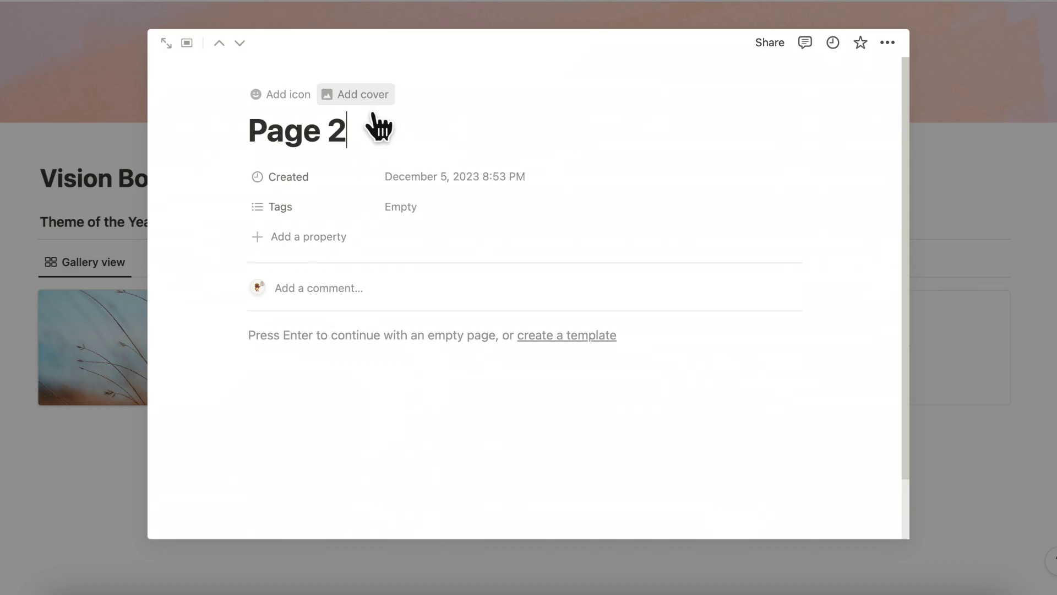
{"action": "left_click", "coordinate": [365, 99]}
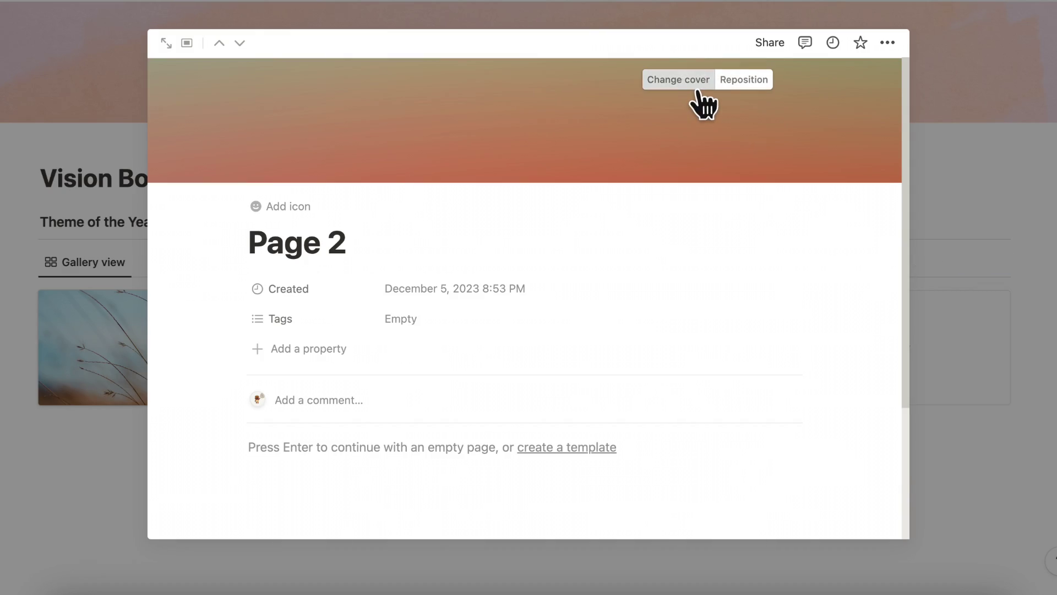
{"action": "left_click", "coordinate": [696, 82]}
{"action": "left_click", "coordinate": [654, 116]}
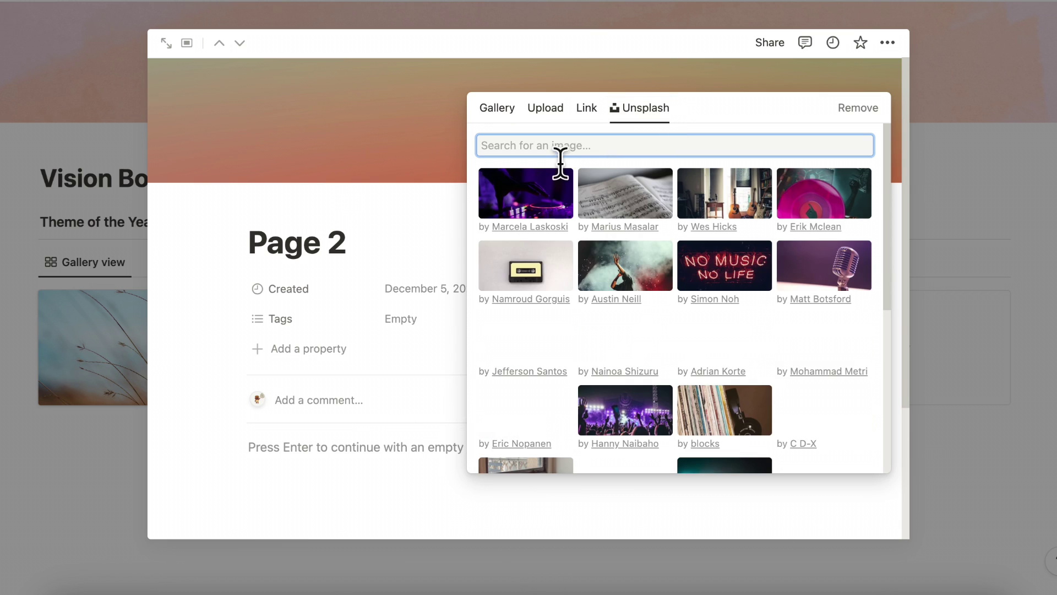
{"action": "type", "text": "calm"}
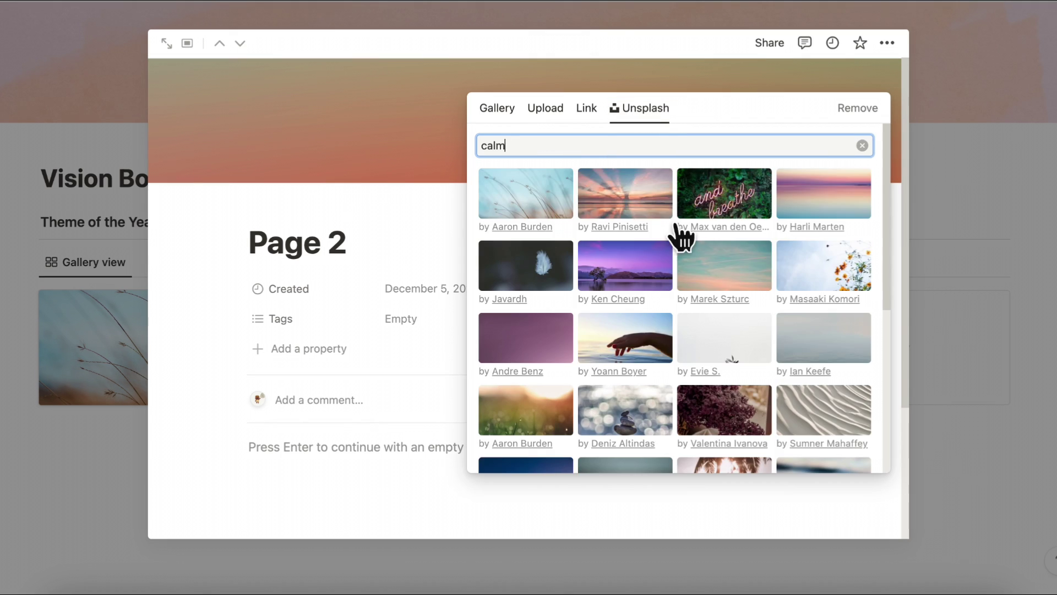
{"action": "left_click", "coordinate": [986, 194]}
Set the pink sunset photo as Page 3's cover
{"action": "left_click", "coordinate": [708, 361]}
{"action": "left_click", "coordinate": [677, 80]}
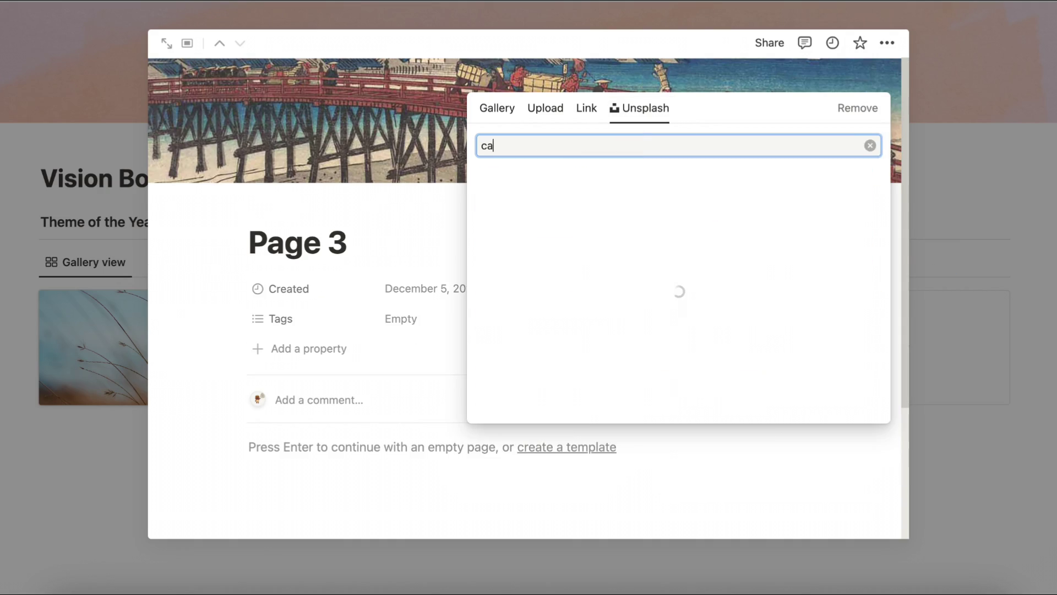
{"action": "left_click", "coordinate": [823, 194]}
Drag the third card's sunset cover down so the horizon sits lower, and save it
{"action": "left_click", "coordinate": [989, 137]}
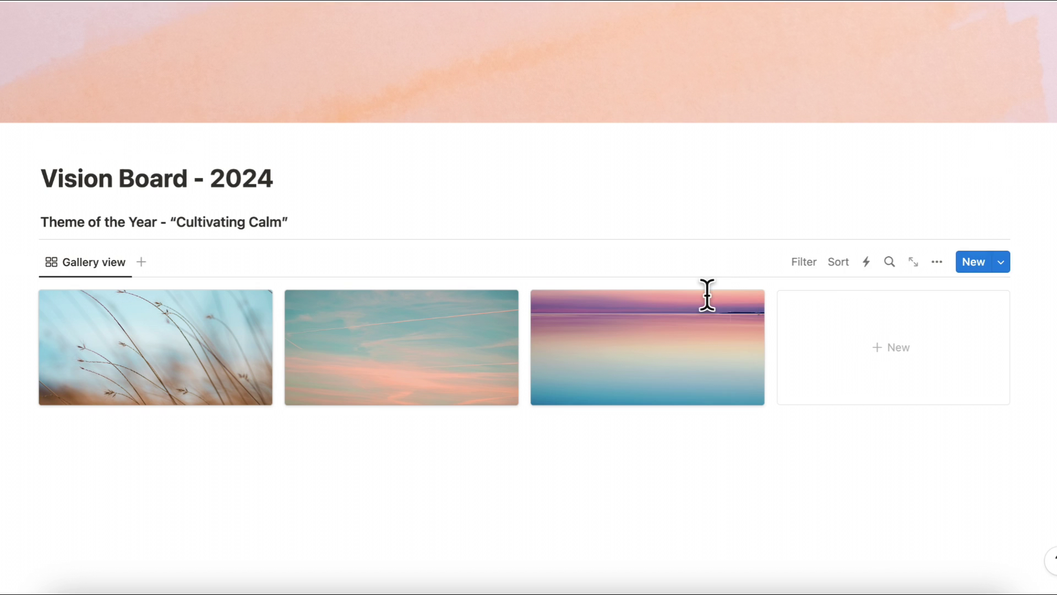
{"action": "mouse_move", "coordinate": [715, 329]}
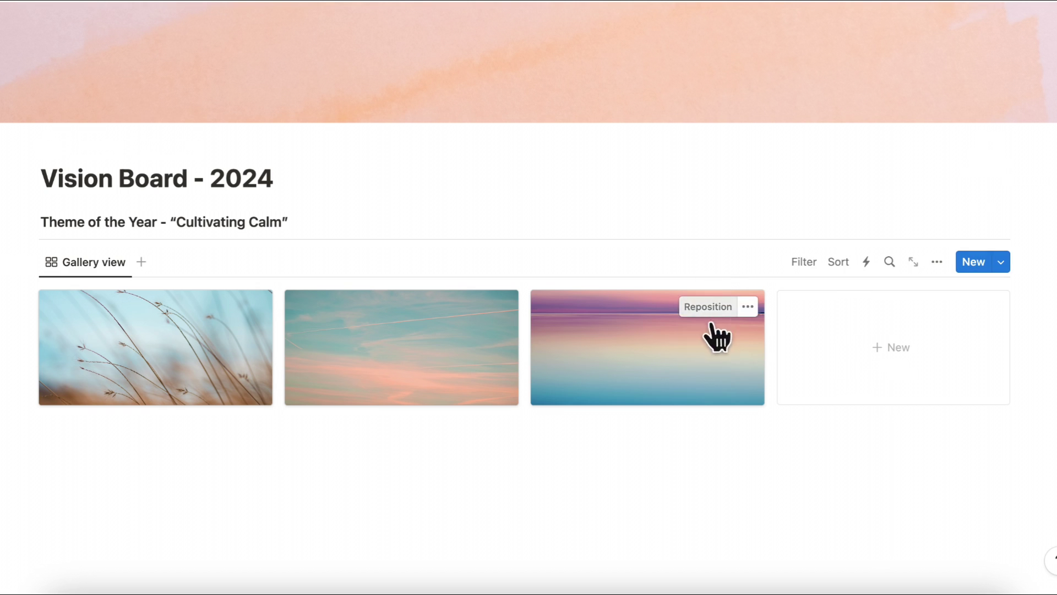
{"action": "left_click", "coordinate": [722, 312]}
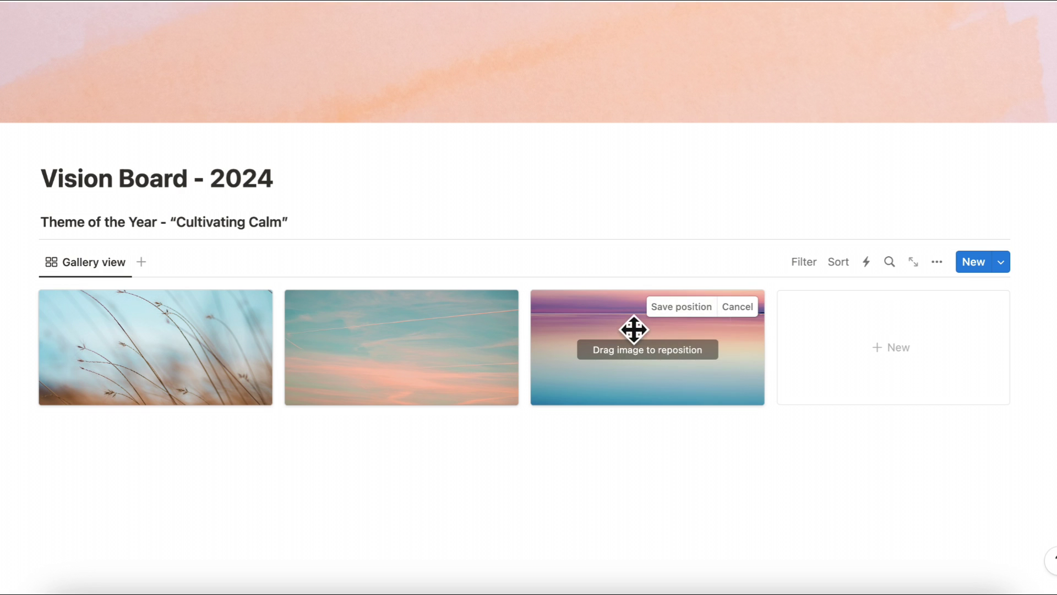
{"action": "left_click_drag", "start_coordinate": [632, 331], "coordinate": [632, 520]}
{"action": "left_click", "coordinate": [706, 311]}
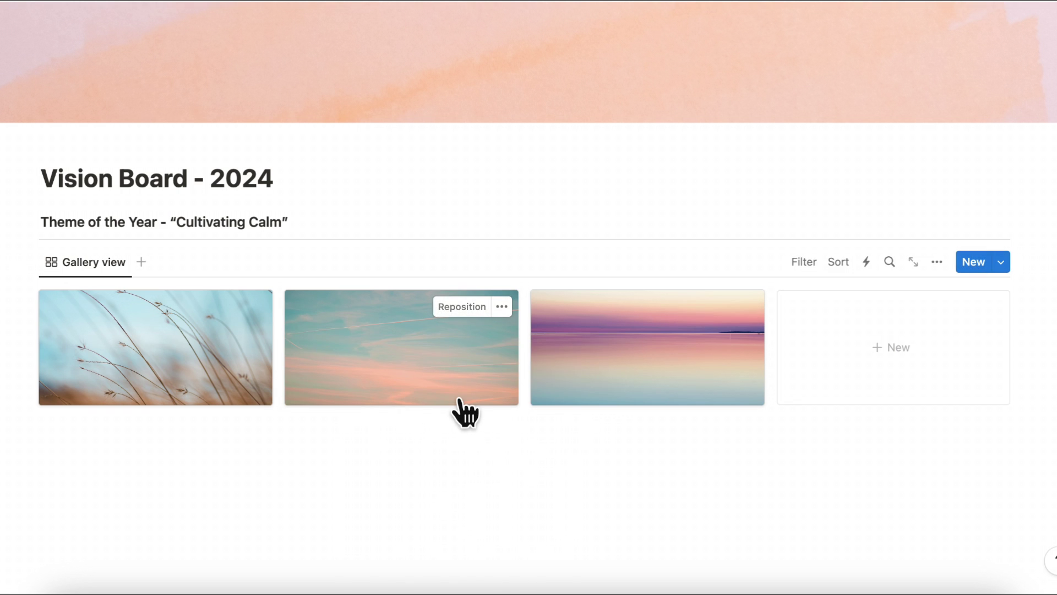
Type Health, Career, Finances, Personal Growth, Creativity and Community on separate lines below the gallery
{"action": "left_click", "coordinate": [224, 455]}
{"action": "key", "text": "Return"}
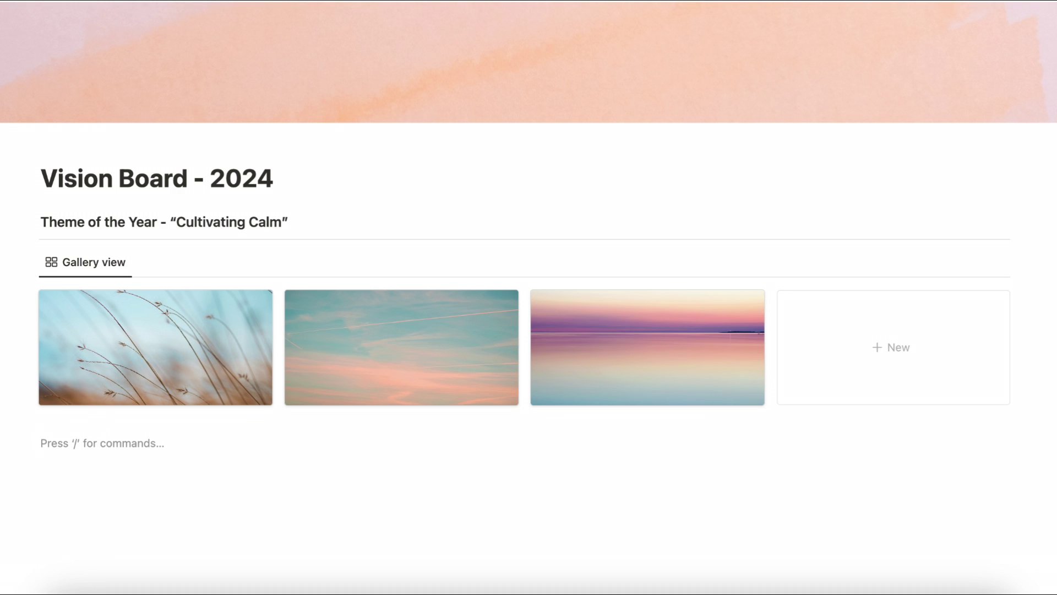
{"action": "type", "text": "H"}
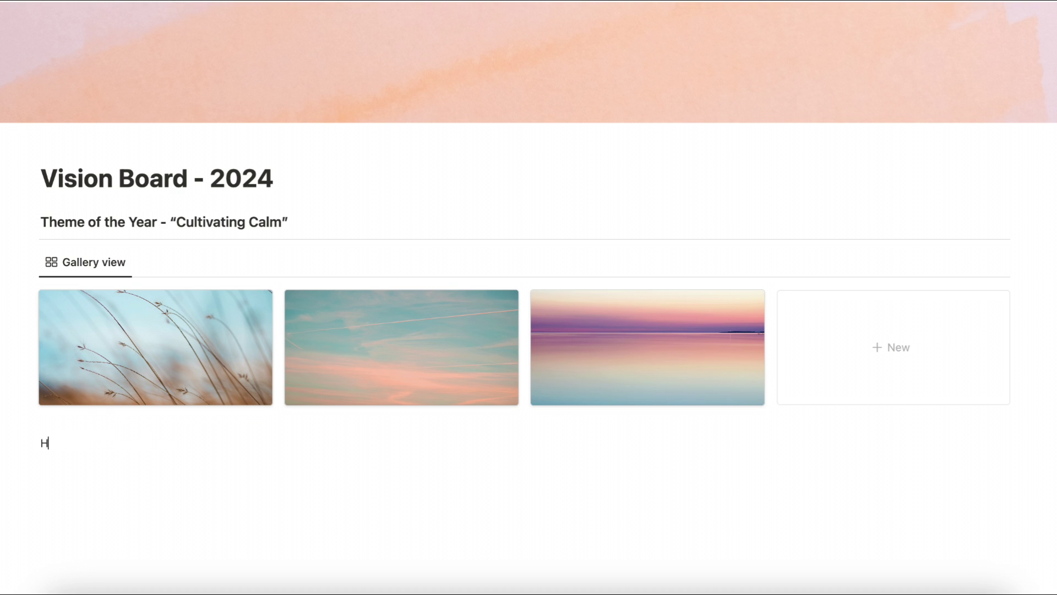
{"action": "type", "text": "ealth"}
{"action": "key", "text": "Return"}
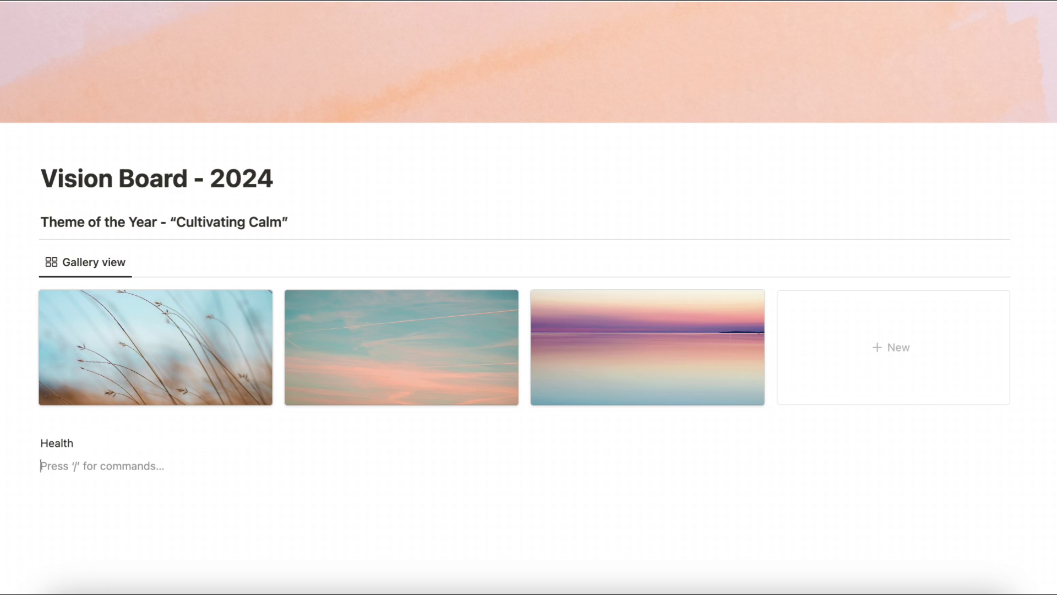
{"action": "type", "text": "Career"}
{"action": "key", "text": "Return"}
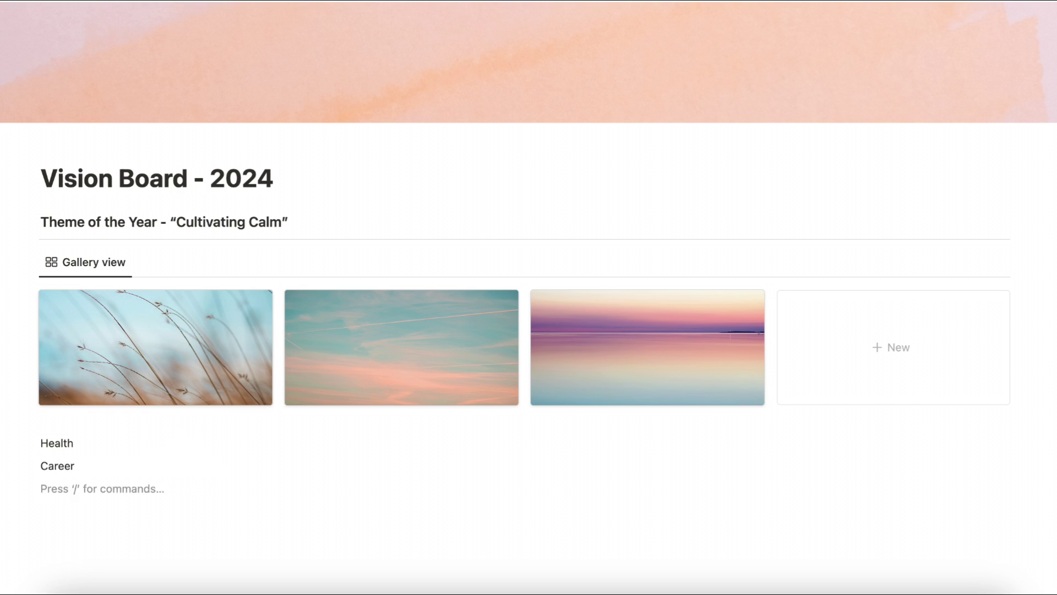
{"action": "type", "text": "Finances"}
{"action": "key", "text": "Return"}
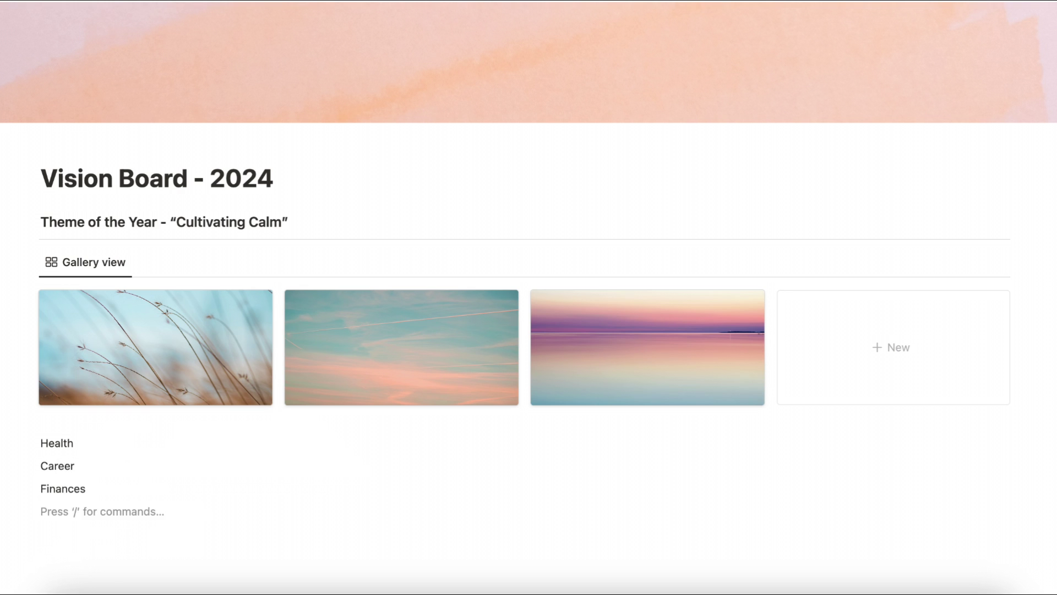
{"action": "type", "text": "Personal Growth"}
{"action": "key", "text": "Return"}
{"action": "type", "text": "Creati"}
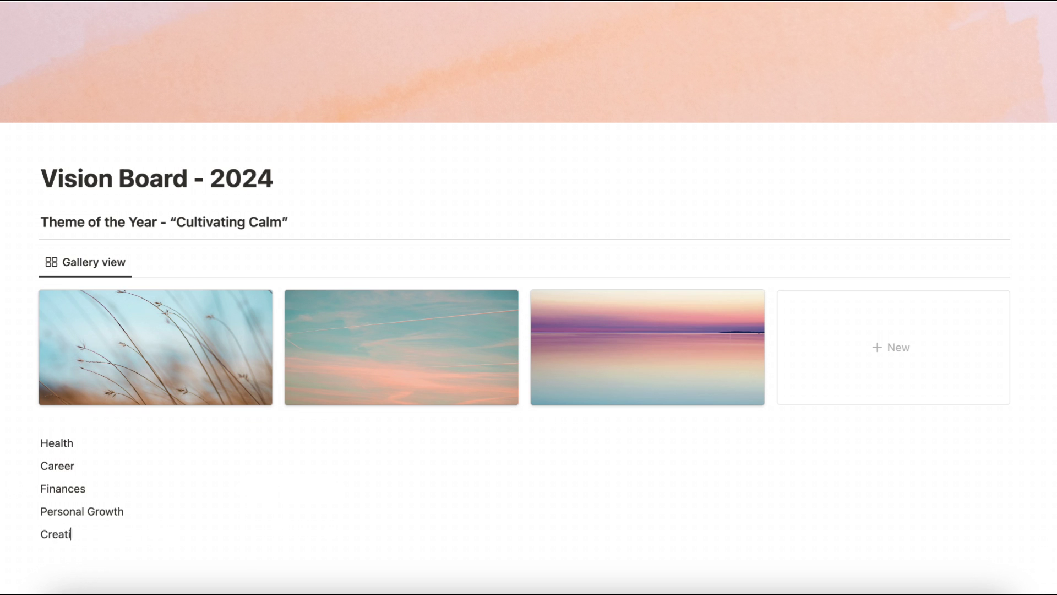
{"action": "type", "text": "vity"}
{"action": "key", "text": "Return"}
{"action": "type", "text": "Community"}
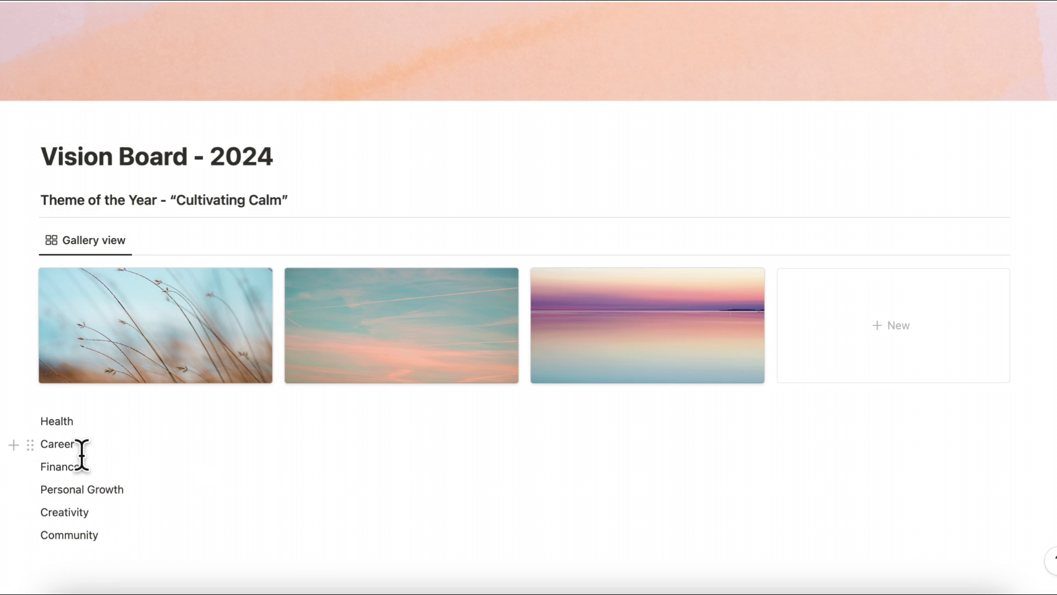
{"action": "scroll", "coordinate": [113, 510], "scroll_direction": "down", "scroll_amount": 2}
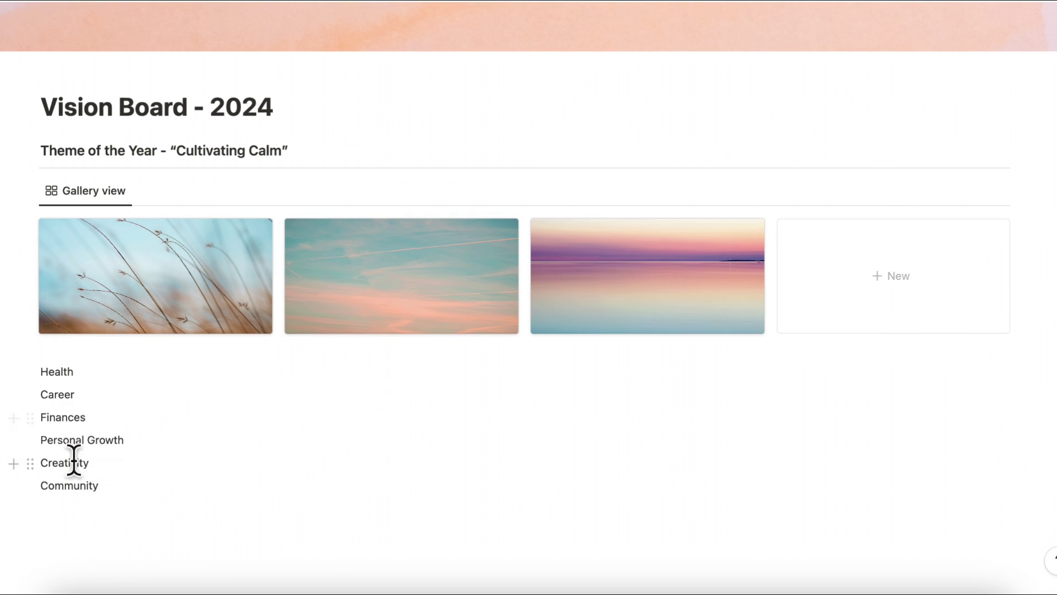
{"action": "left_click", "coordinate": [118, 485]}
Add blank lines above Health and insert a 2-column layout block there
{"action": "left_click", "coordinate": [43, 373]}
{"action": "key", "text": "Return"}
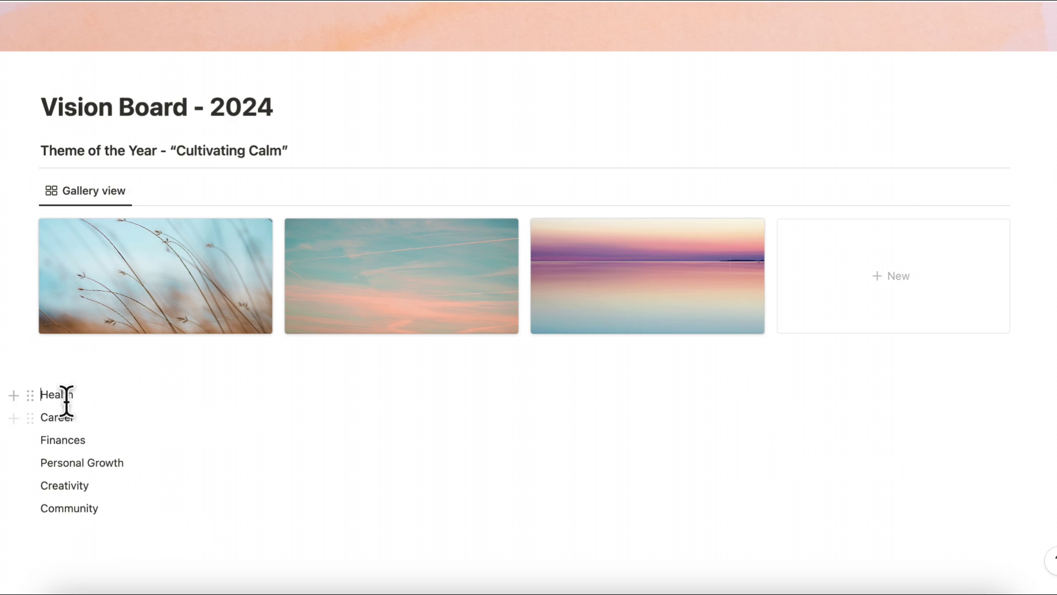
{"action": "key", "text": "Up"}
{"action": "key", "text": "Return"}
{"action": "left_click", "coordinate": [68, 385]}
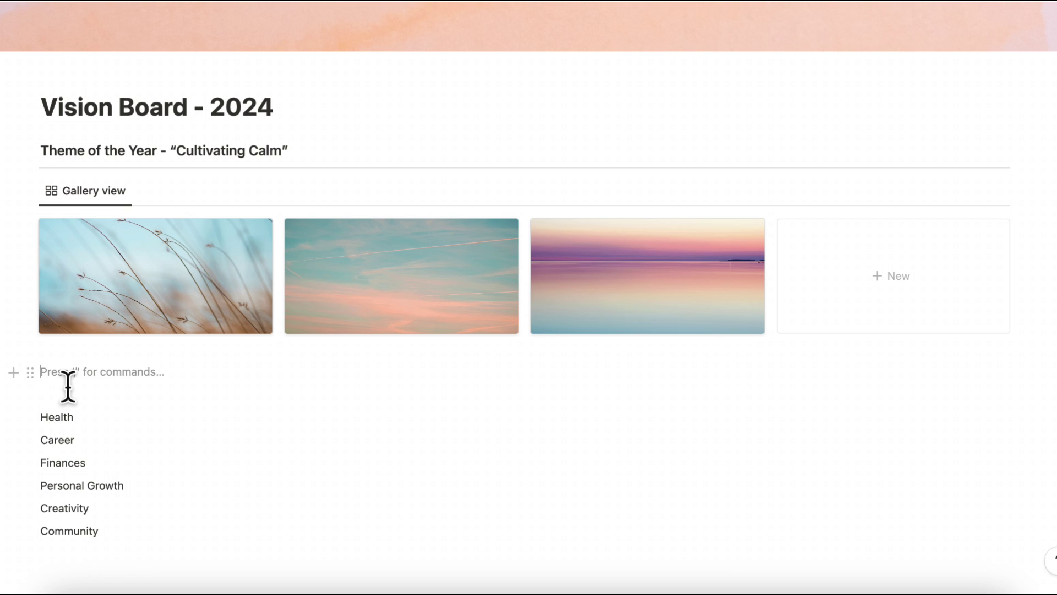
{"action": "type", "text": "/column"}
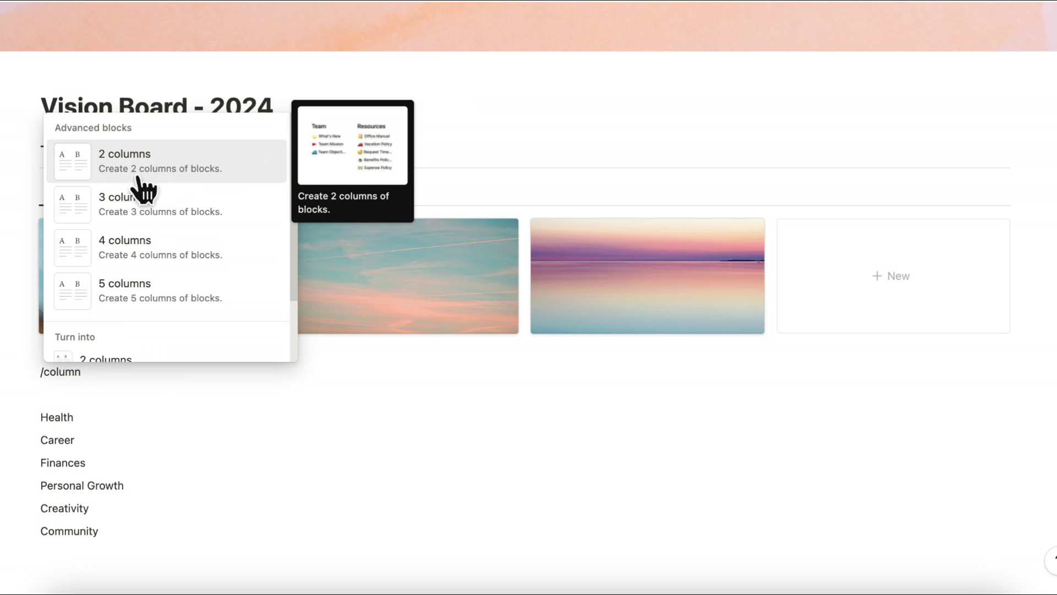
{"action": "left_click", "coordinate": [171, 187]}
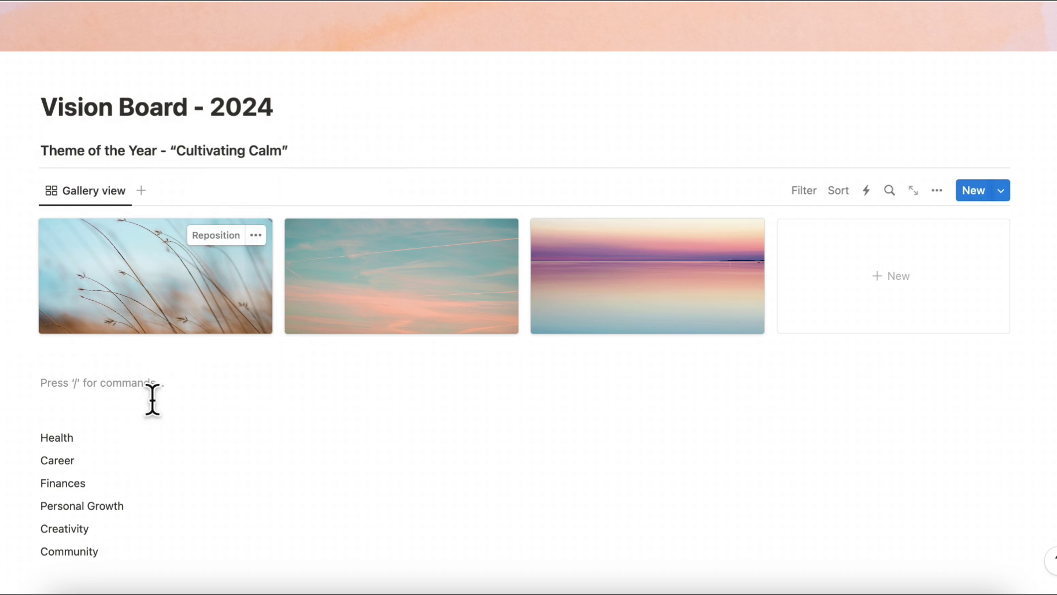
Move Health, Finances, Community into the left column; Career, Personal Growth, Creativity into the right
{"action": "mouse_move", "coordinate": [30, 438]}
{"action": "left_mouse_down"}
{"action": "mouse_move", "coordinate": [94, 415]}
{"action": "mouse_move", "coordinate": [99, 397]}
{"action": "left_mouse_up"}
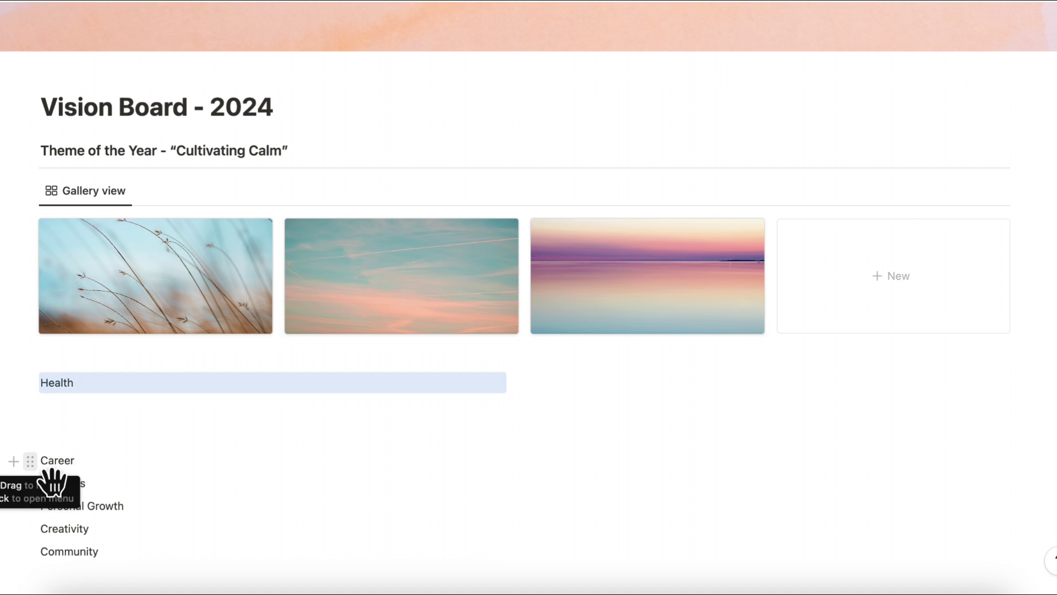
{"action": "mouse_move", "coordinate": [30, 462]}
{"action": "left_mouse_down"}
{"action": "mouse_move", "coordinate": [551, 457]}
{"action": "mouse_move", "coordinate": [692, 387]}
{"action": "mouse_move", "coordinate": [685, 396]}
{"action": "mouse_move", "coordinate": [672, 387]}
{"action": "left_mouse_up"}
{"action": "scroll", "coordinate": [471, 445], "scroll_direction": "down", "scroll_amount": 3}
{"action": "left_click_drag", "start_coordinate": [30, 394], "coordinate": [638, 341]}
{"action": "left_click_drag", "start_coordinate": [32, 419], "coordinate": [643, 361]}
{"action": "left_click_drag", "start_coordinate": [31, 418], "coordinate": [44, 318]}
{"action": "left_click_drag", "start_coordinate": [31, 419], "coordinate": [71, 355]}
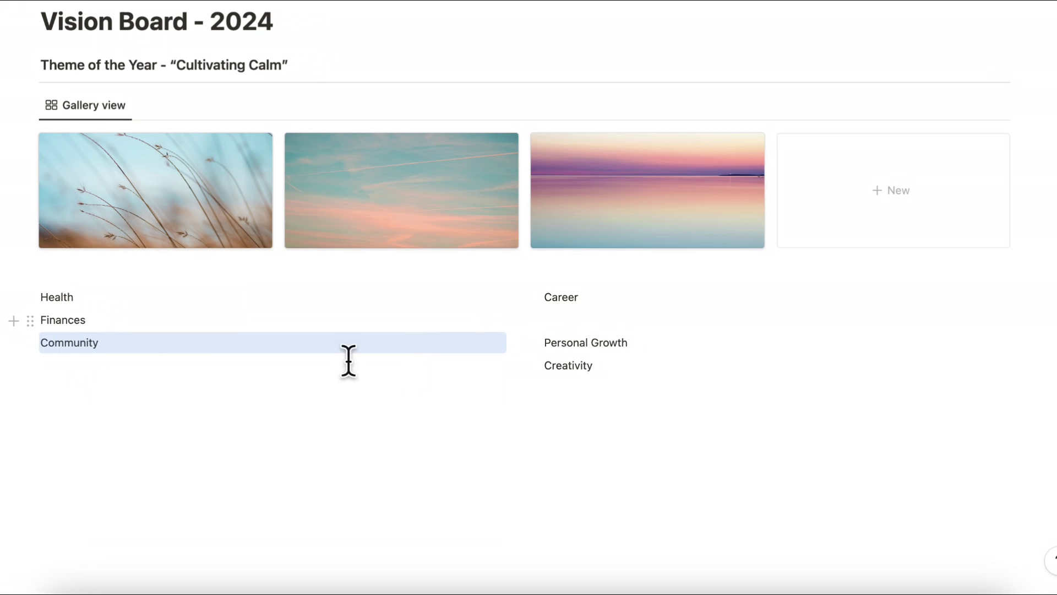
Remove the blank line above Personal Growth and turn the life areas into Heading 3
{"action": "left_click", "coordinate": [545, 342]}
{"action": "key", "text": "BackSpace"}
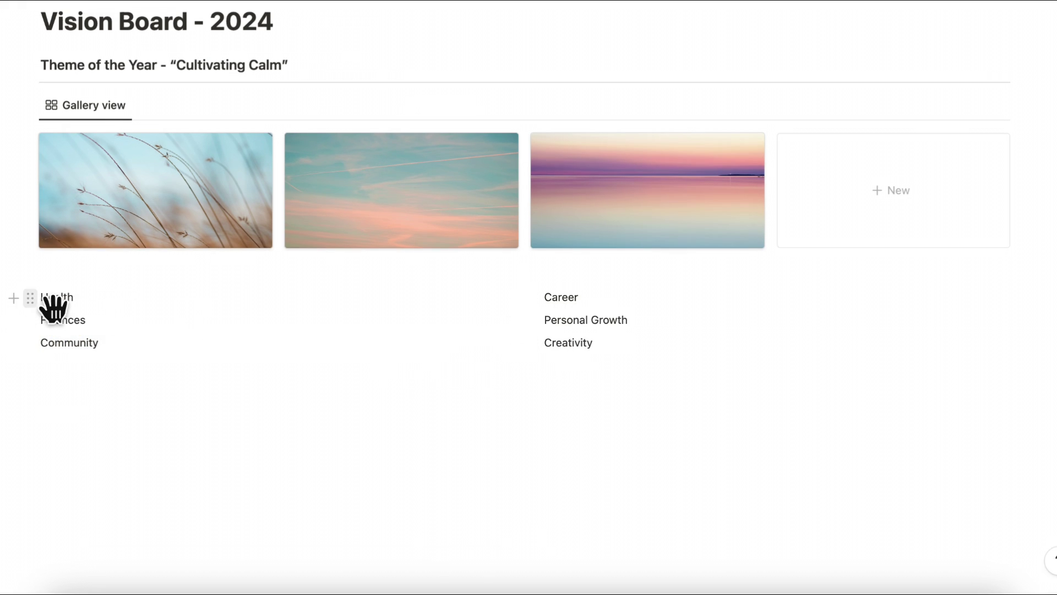
{"action": "left_click", "coordinate": [30, 298]}
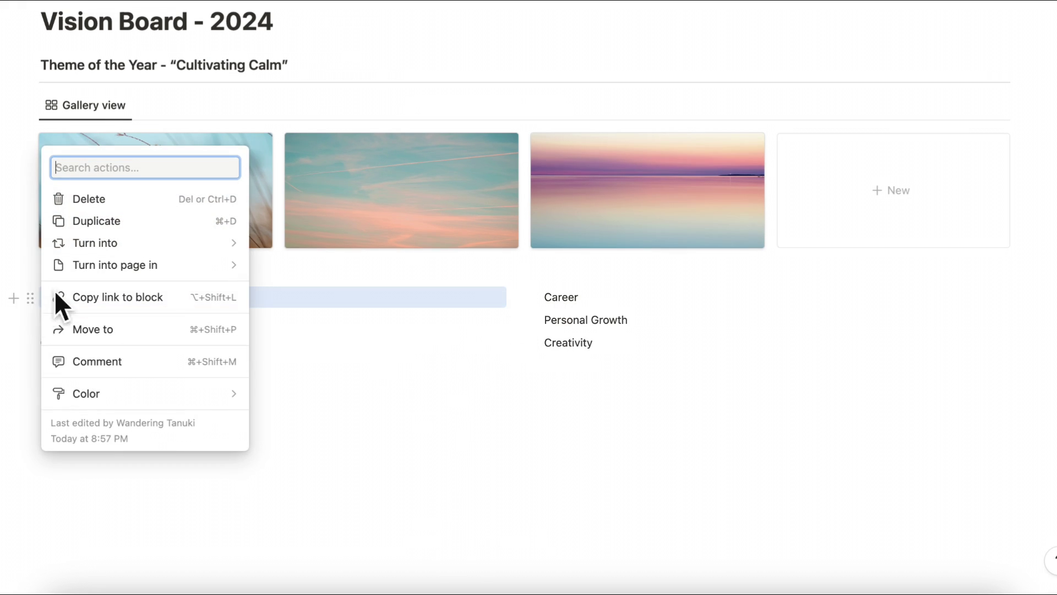
{"action": "mouse_move", "coordinate": [147, 248]}
{"action": "left_click", "coordinate": [331, 113]}
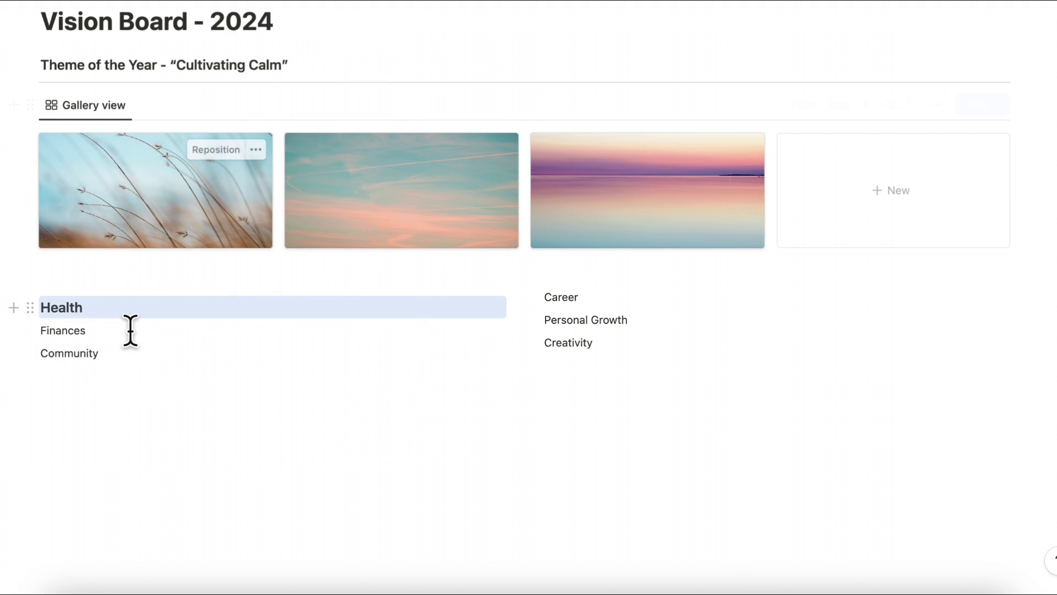
{"action": "left_click", "coordinate": [30, 331]}
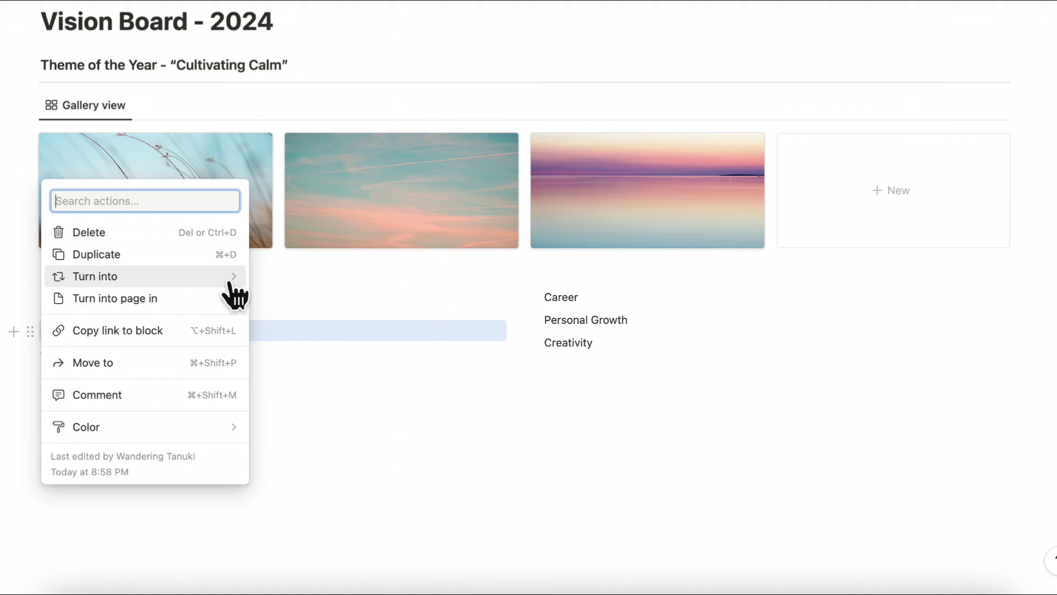
{"action": "mouse_move", "coordinate": [231, 278]}
{"action": "left_click", "coordinate": [298, 139]}
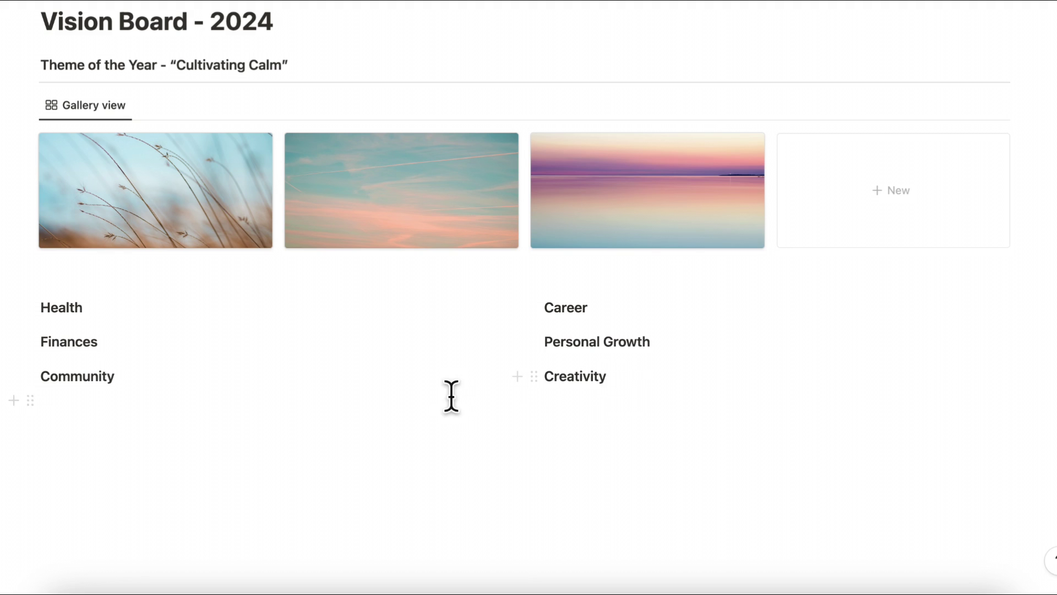
Add dividers under Health and Finances and extend Health to 'Health - Exercise is my priority'
{"action": "left_click", "coordinate": [123, 322]}
{"action": "key", "text": "Return"}
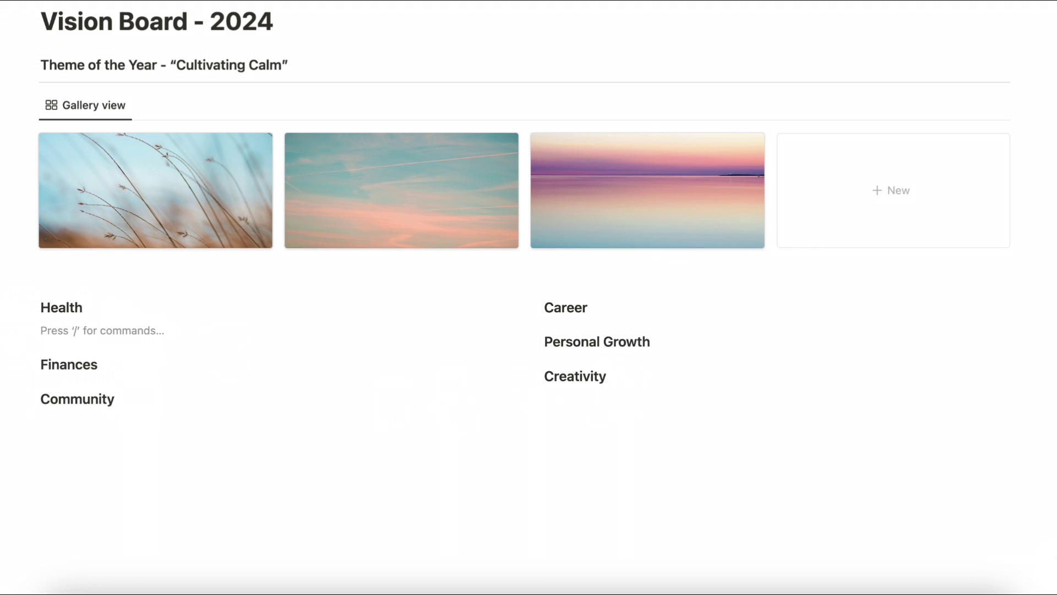
{"action": "type", "text": "/divider"}
{"action": "key", "text": "Return"}
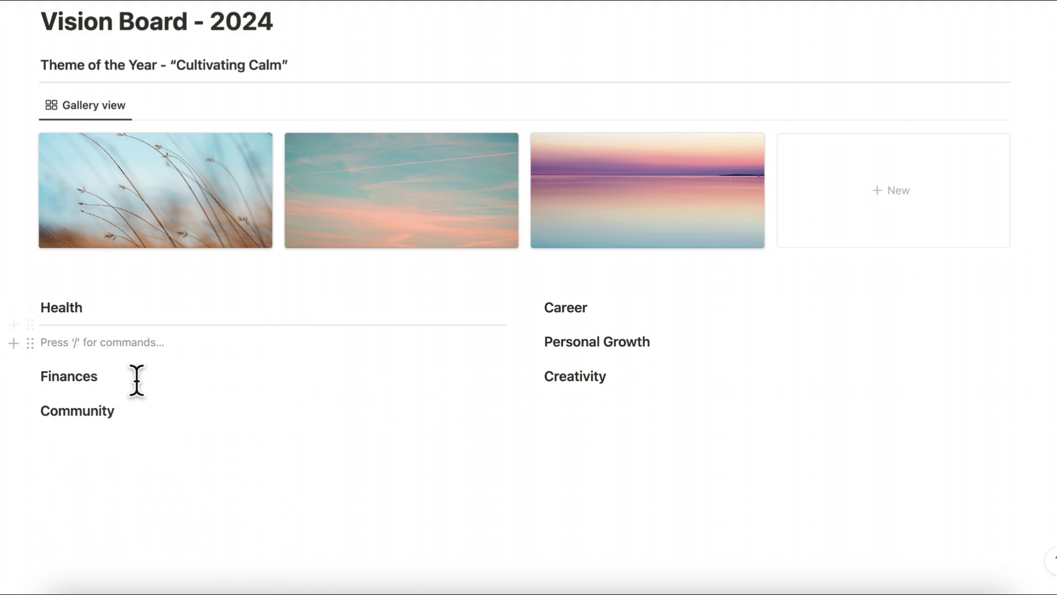
{"action": "left_click", "coordinate": [135, 379]}
{"action": "key", "text": "Return"}
{"action": "type", "text": "/di"}
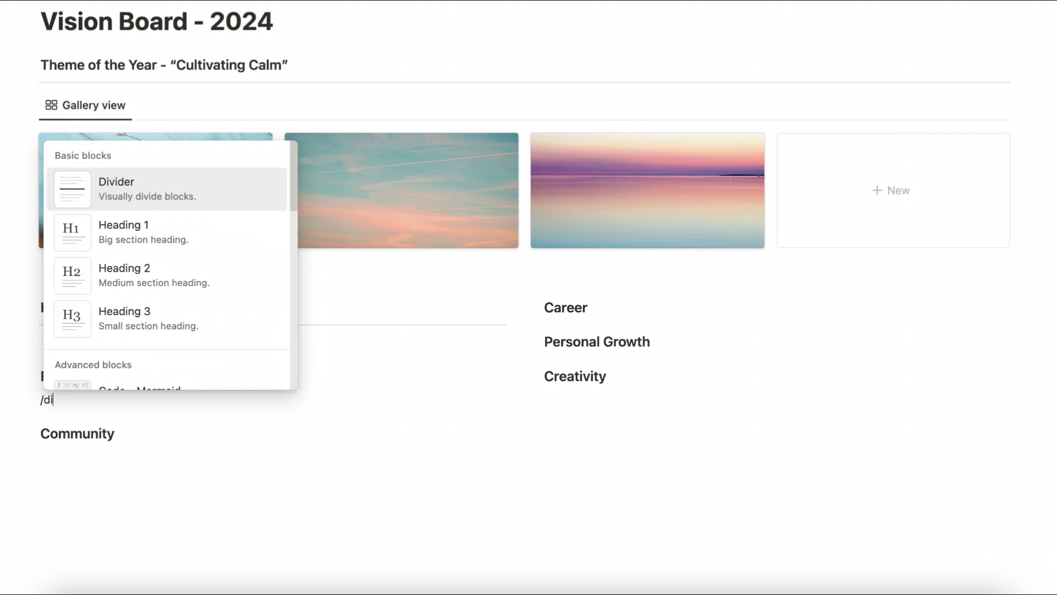
{"action": "type", "text": "vider"}
{"action": "key", "text": "Return"}
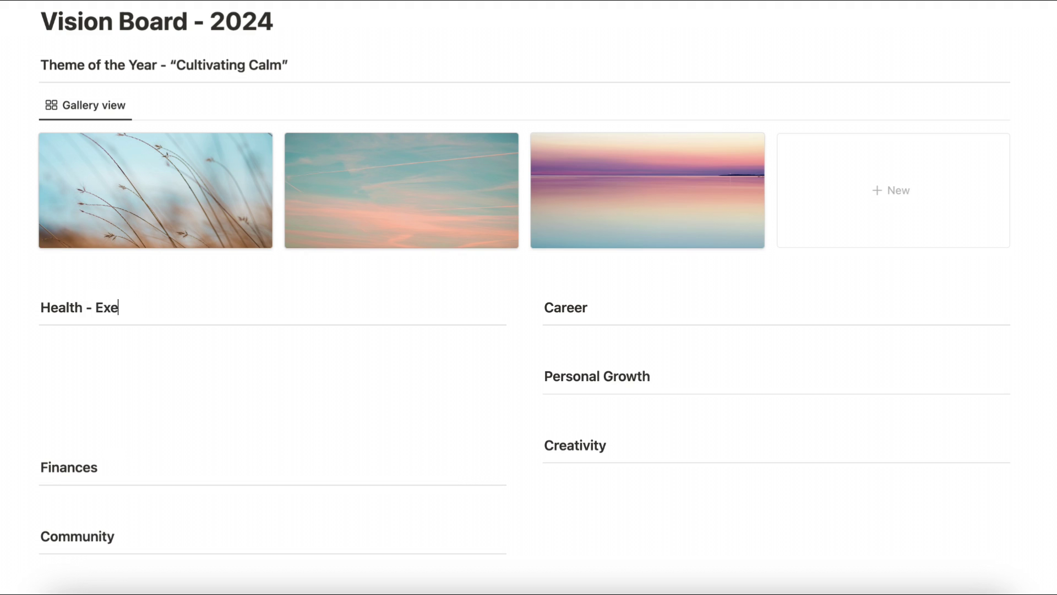
{"action": "type", "text": "e is my priority"}
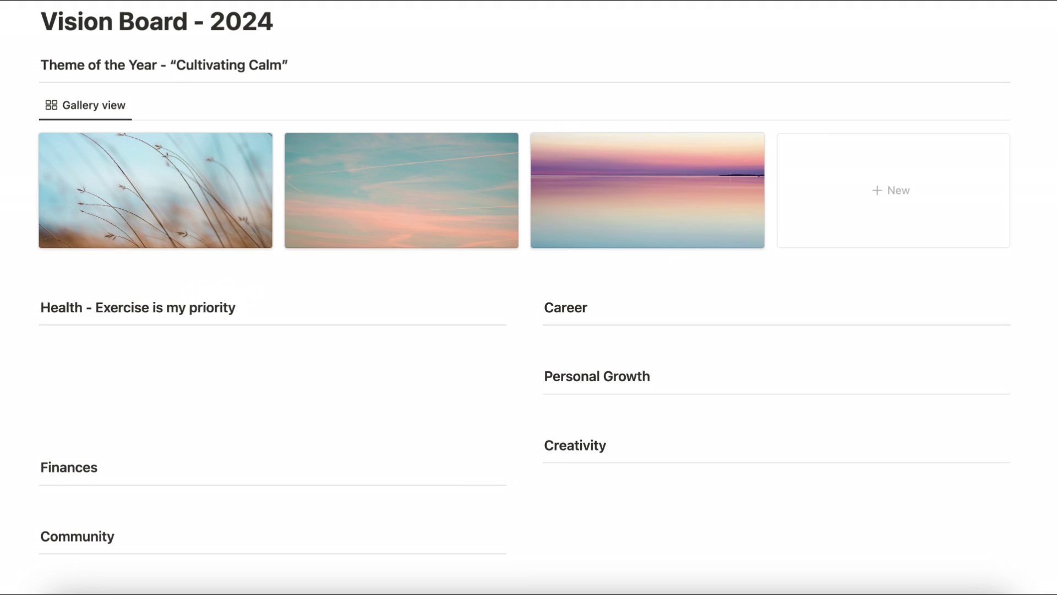
{"action": "left_click", "coordinate": [112, 359]}
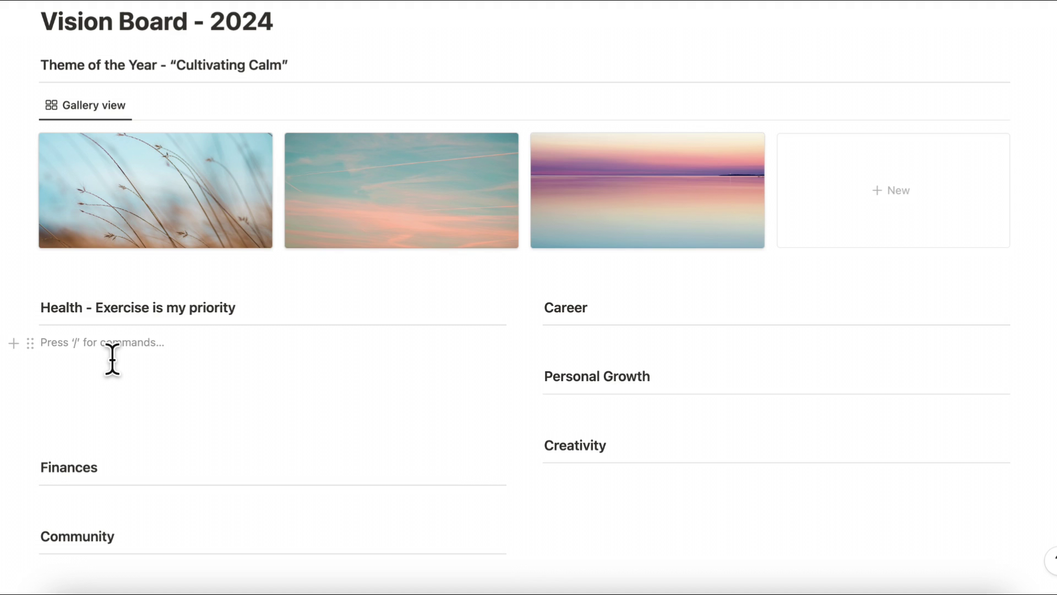
Add a quote block under the Health heading holding the pasted Muhammad Ali training quote
{"action": "type", "text": "/"}
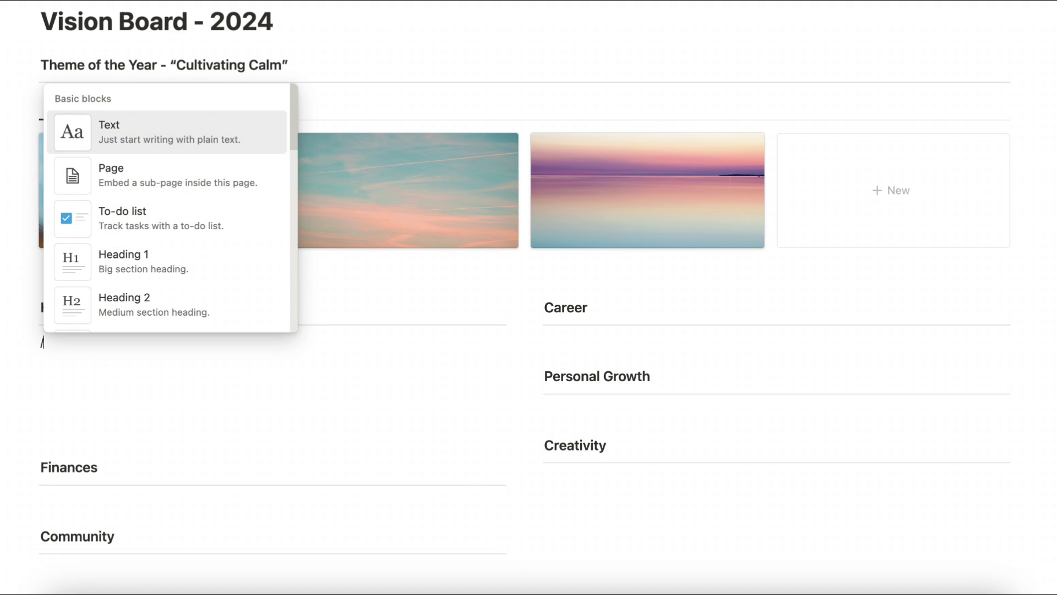
{"action": "type", "text": "quote"}
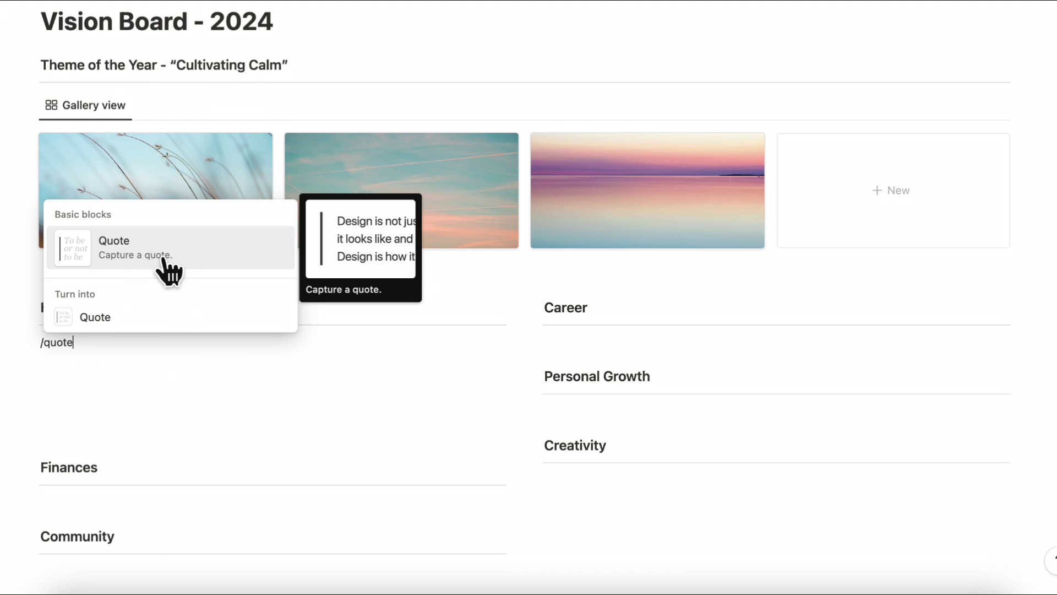
{"action": "left_click", "coordinate": [163, 270]}
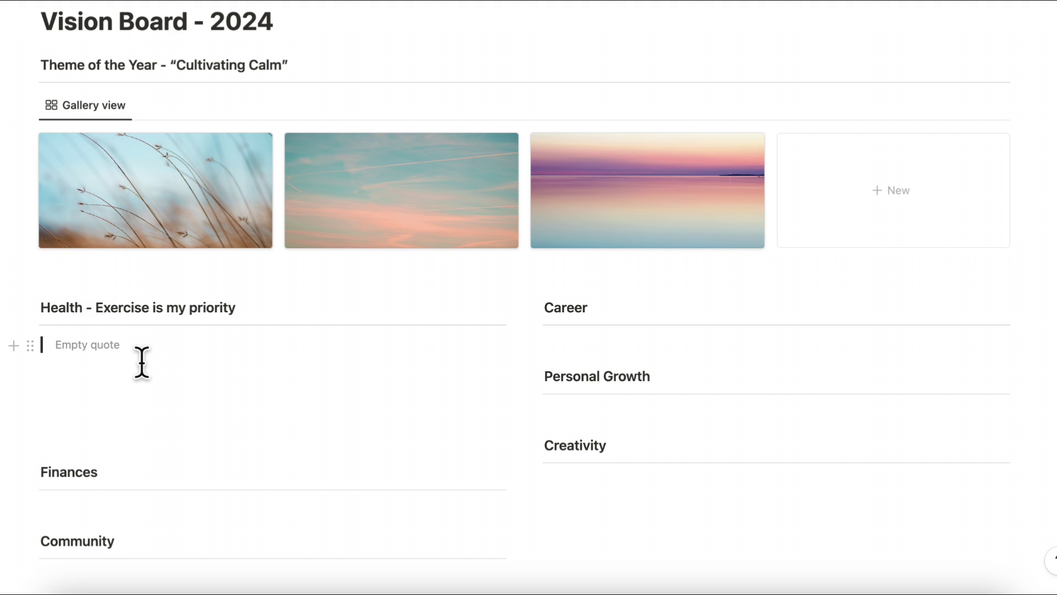
{"action": "type", "text": "\"I hated every minute of training, but I said, ‘Don’t quit. Suffer now and live the rest of your life as a champion.\" – Muhammad Ali"}
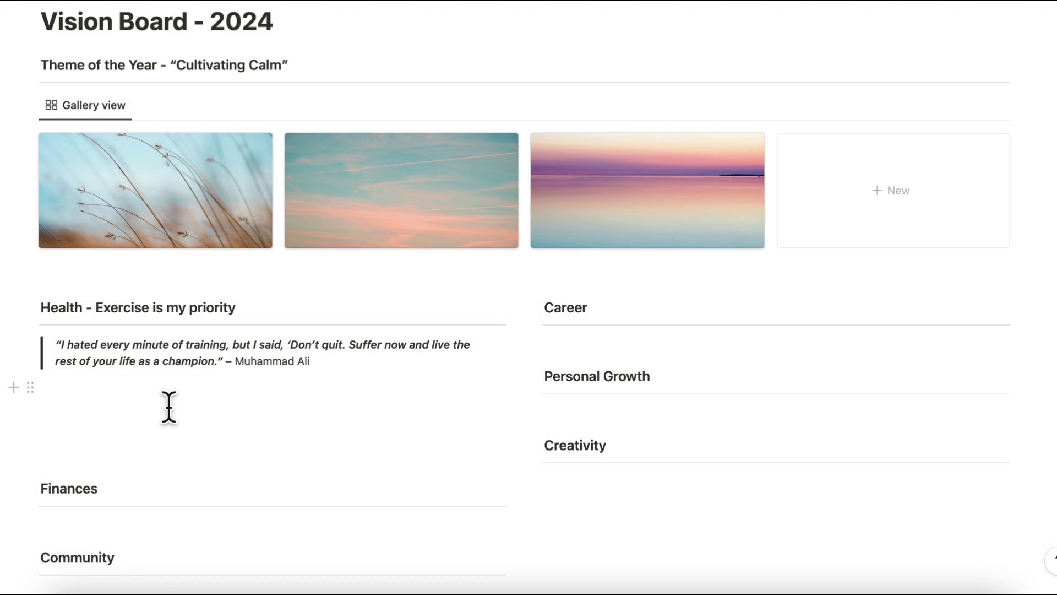
{"action": "key", "text": "Return"}
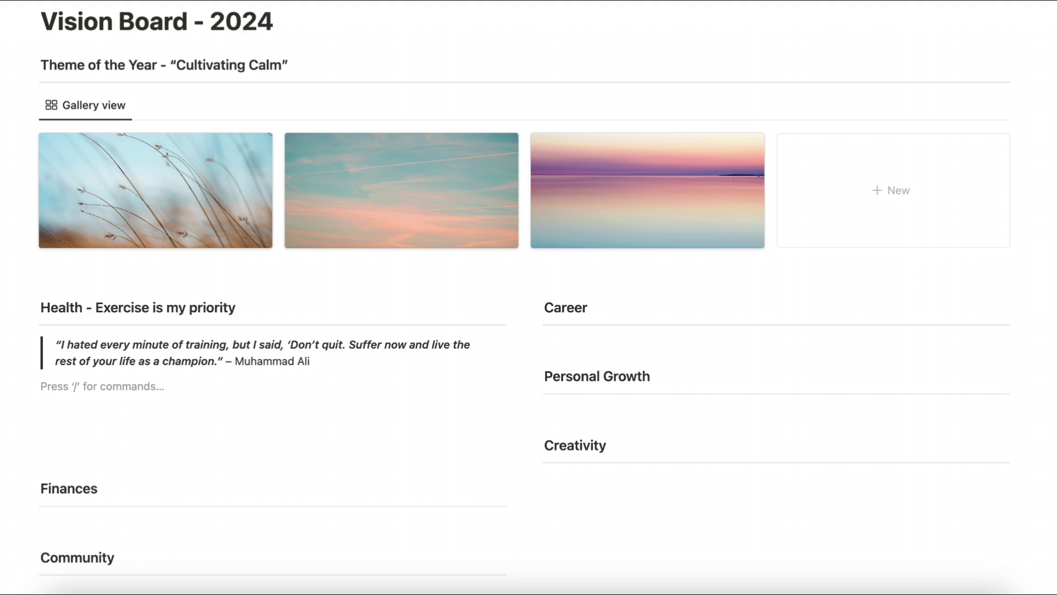
Insert an empty image block below the quote, leaving the upload options closed
{"action": "type", "text": "/"}
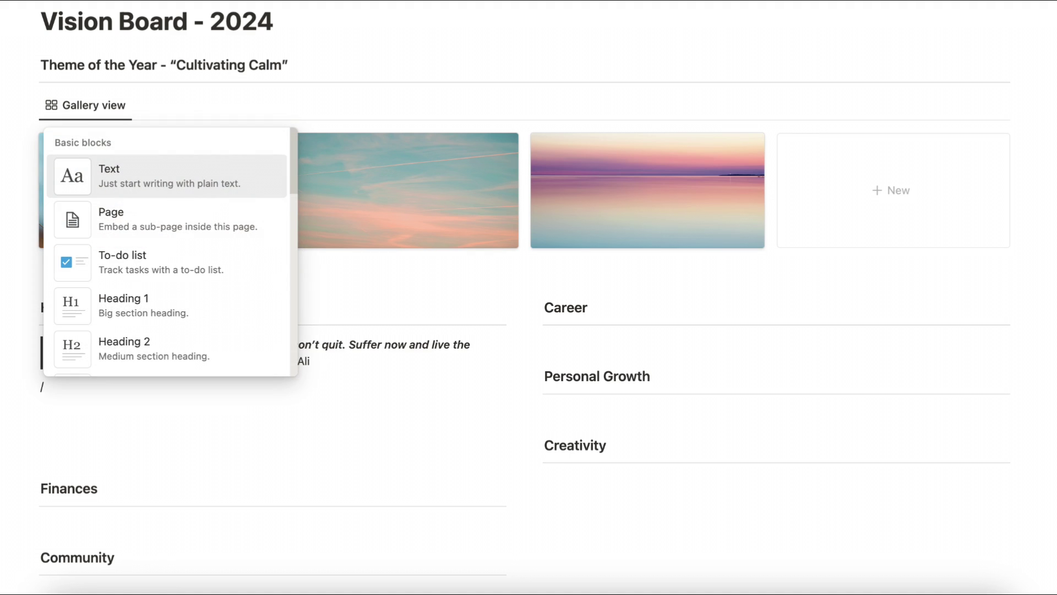
{"action": "type", "text": "image"}
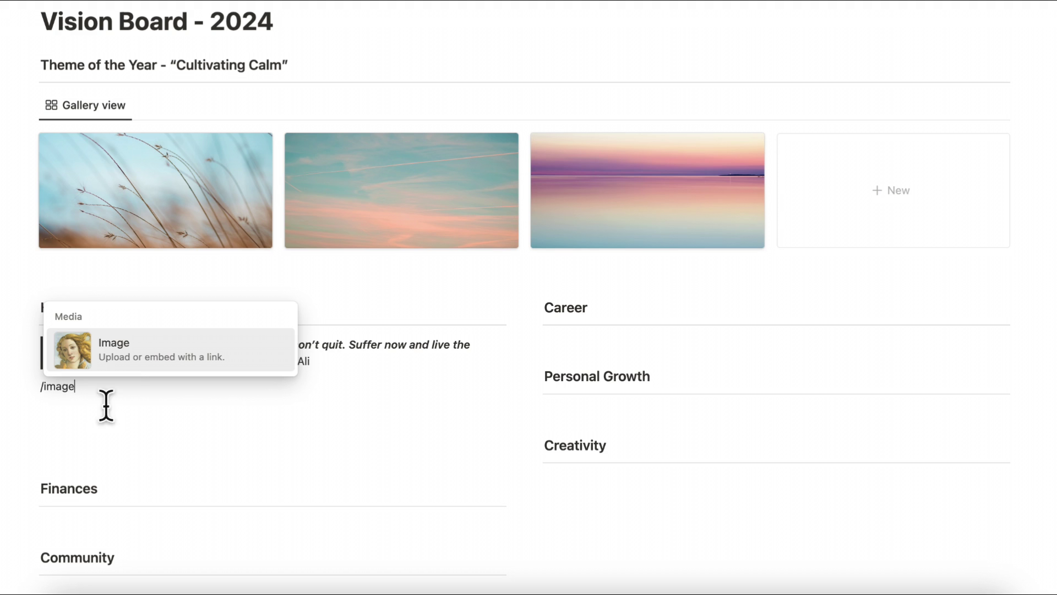
{"action": "left_click", "coordinate": [138, 366]}
{"action": "left_click", "coordinate": [166, 402]}
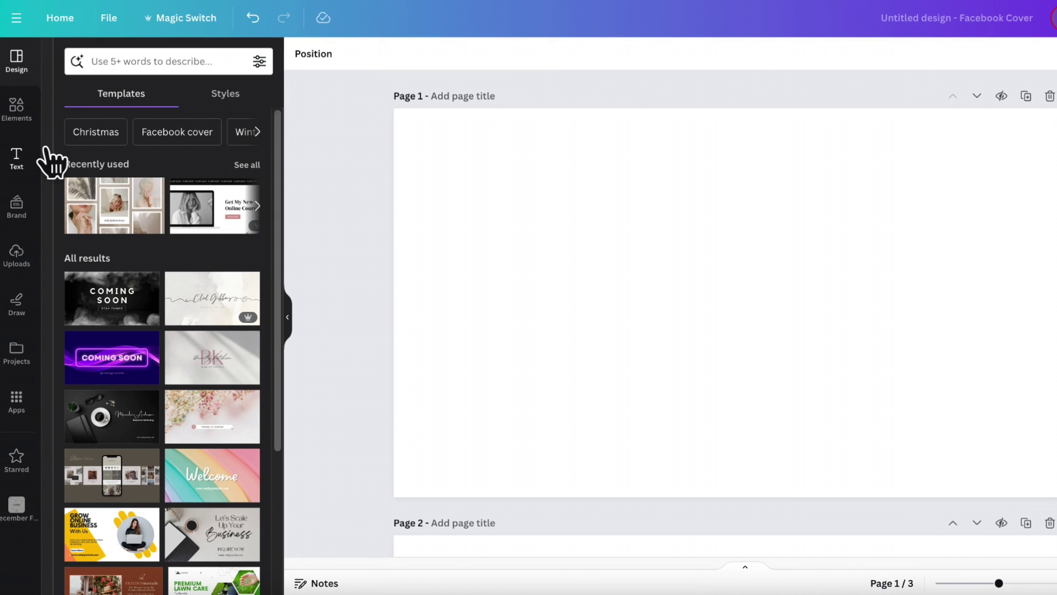
Search Canva's Elements for 'health' and filter the results to Photos only
{"action": "left_click", "coordinate": [33, 123]}
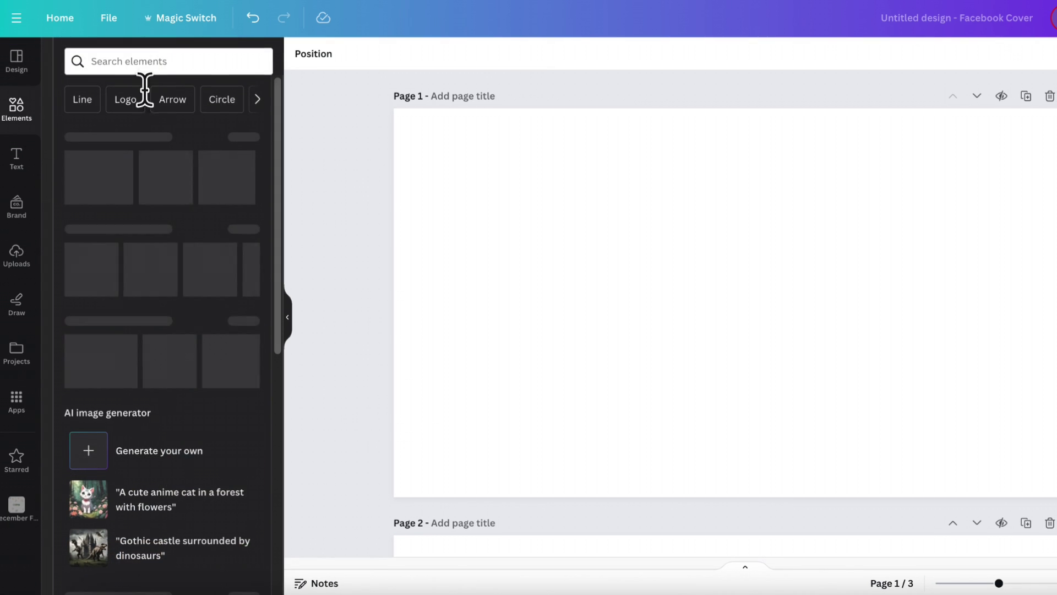
{"action": "left_click", "coordinate": [174, 62]}
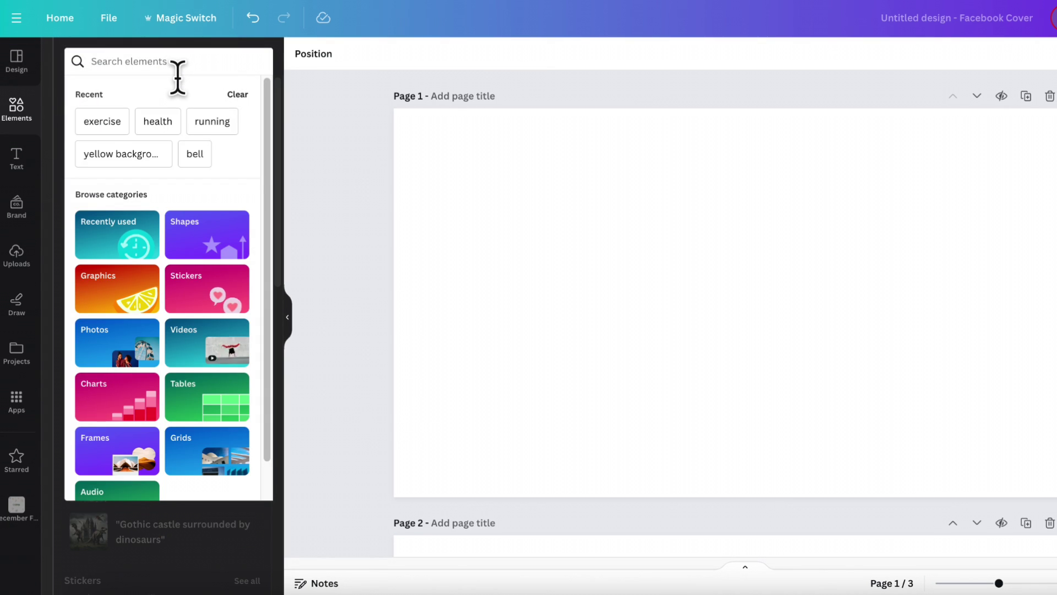
{"action": "type", "text": "health"}
{"action": "key", "text": "Return"}
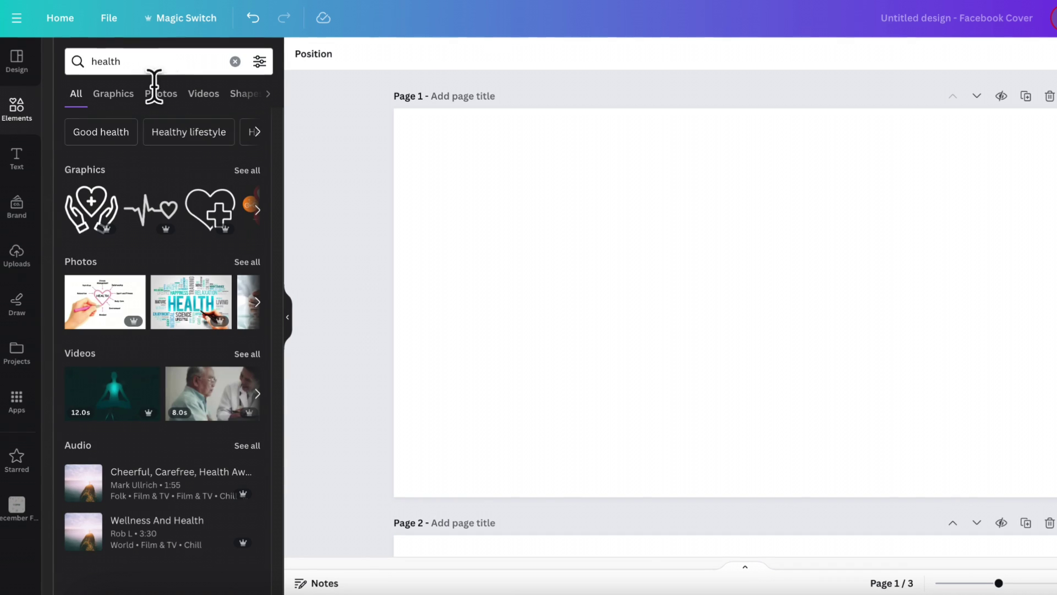
{"action": "left_click", "coordinate": [167, 102]}
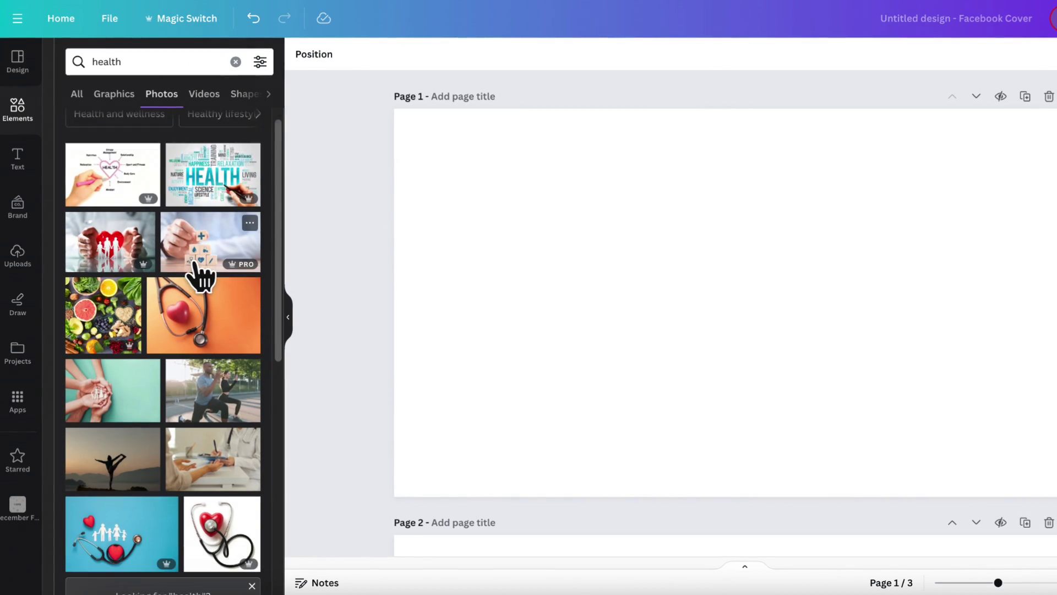
{"action": "scroll", "coordinate": [197, 269], "scroll_direction": "down", "scroll_amount": 15}
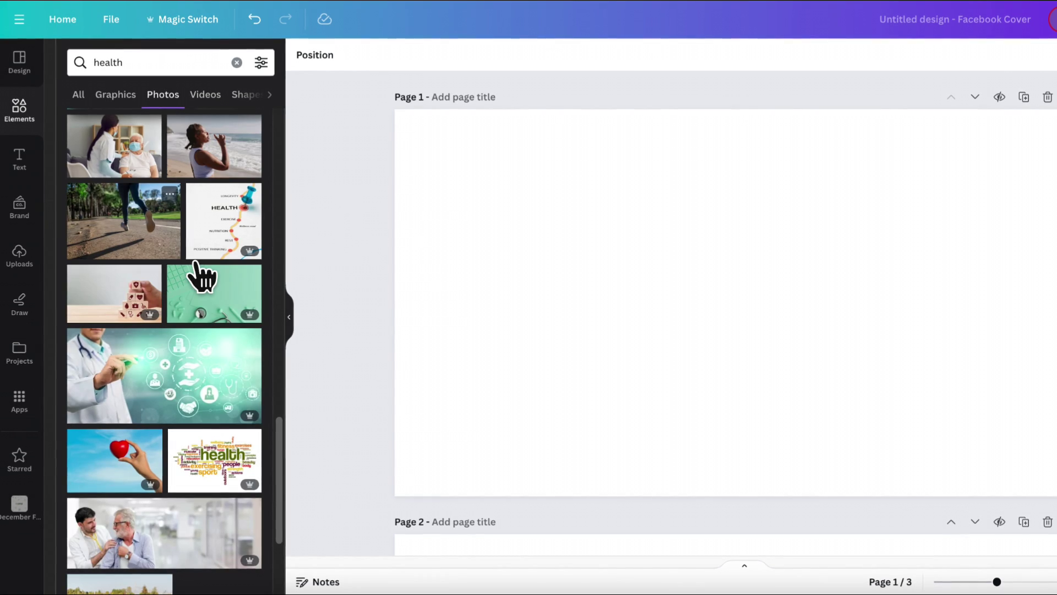
{"action": "scroll", "coordinate": [196, 269], "scroll_direction": "up", "scroll_amount": 15}
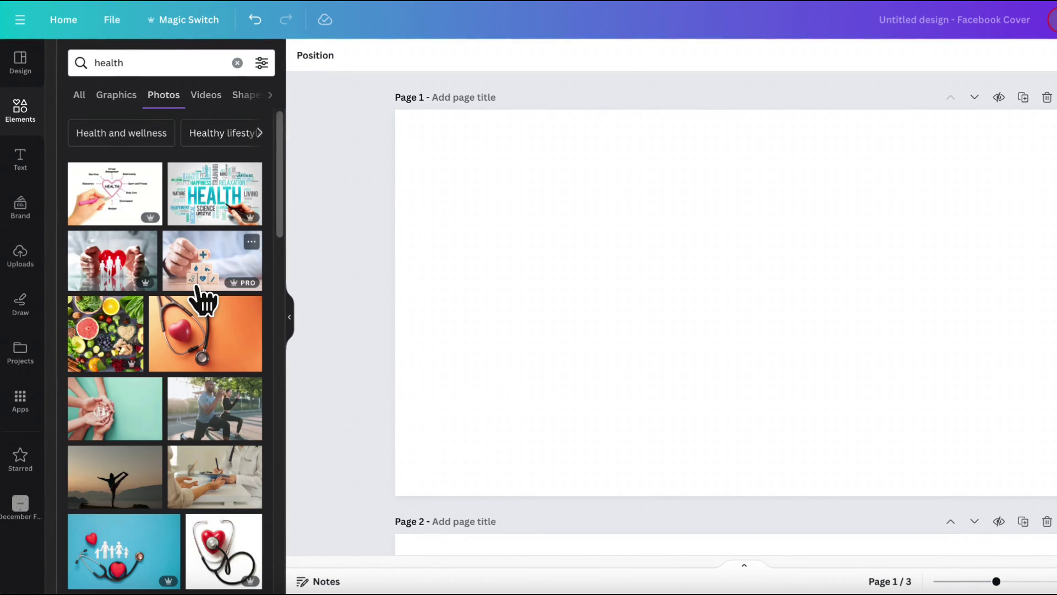
{"action": "scroll", "coordinate": [255, 402], "scroll_direction": "down", "scroll_amount": 2}
{"action": "scroll", "coordinate": [256, 405], "scroll_direction": "up", "scroll_amount": 2}
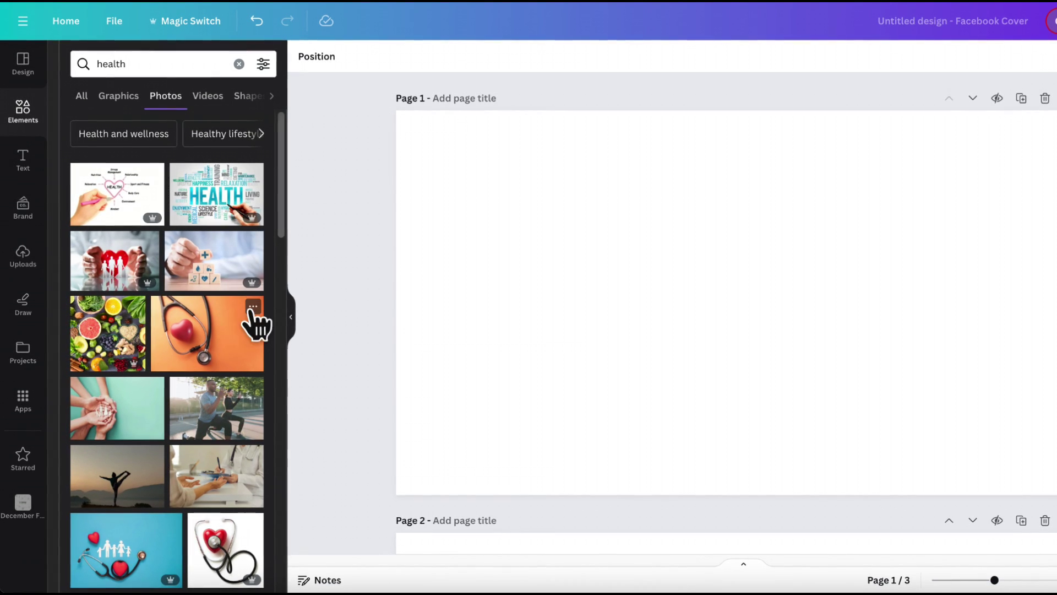
Add the medical blocks photo, shrunk and fitted into the page's top-left corner
{"action": "left_click", "coordinate": [226, 272]}
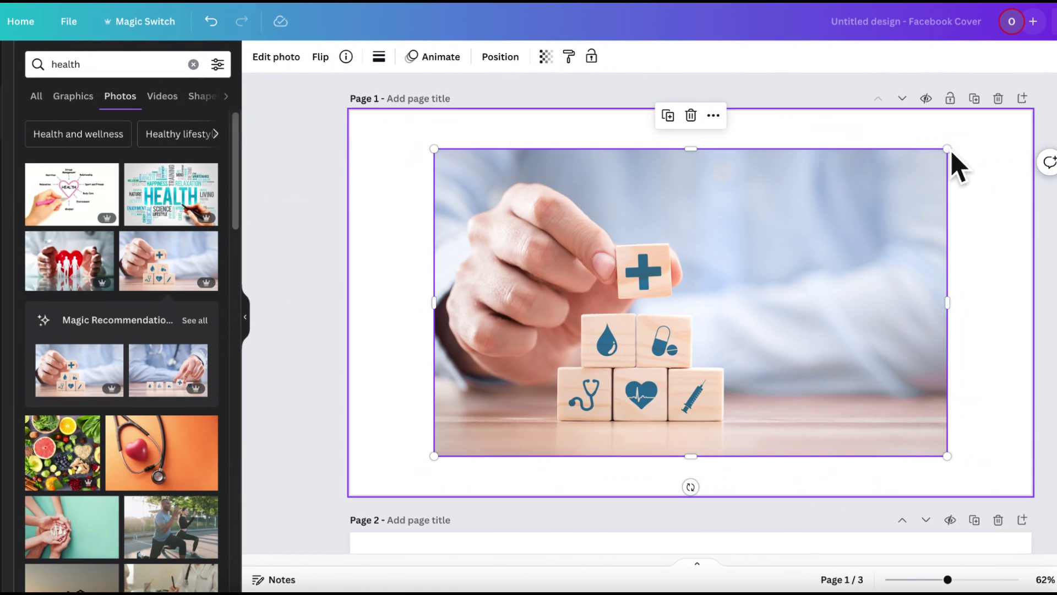
{"action": "left_click_drag", "start_coordinate": [953, 150], "coordinate": [772, 344]}
{"action": "left_click_drag", "start_coordinate": [606, 389], "coordinate": [499, 196]}
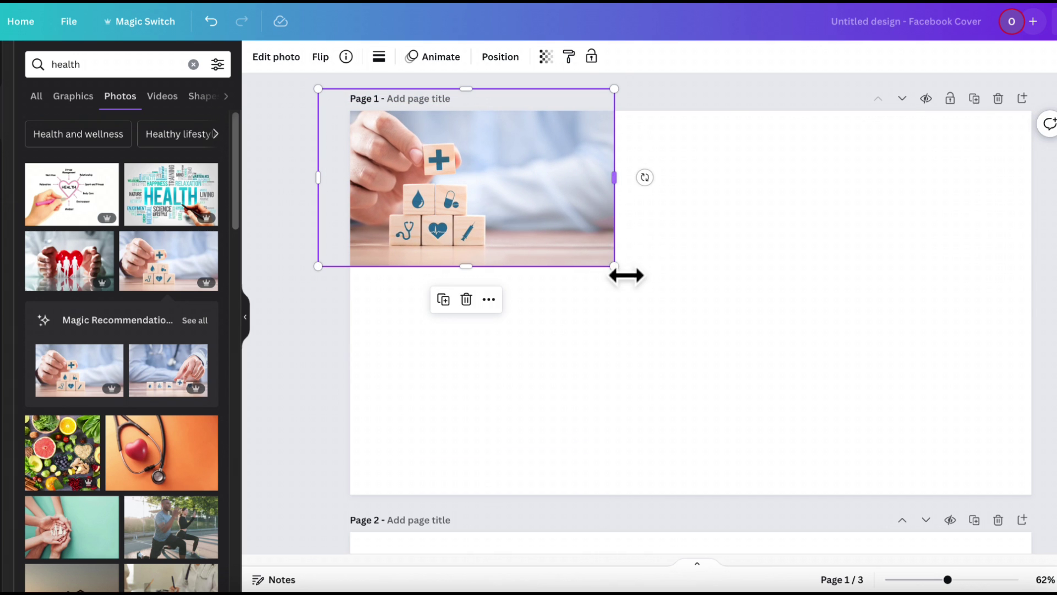
{"action": "left_click_drag", "start_coordinate": [615, 266], "coordinate": [555, 230]}
{"action": "left_click_drag", "start_coordinate": [499, 203], "coordinate": [524, 216]}
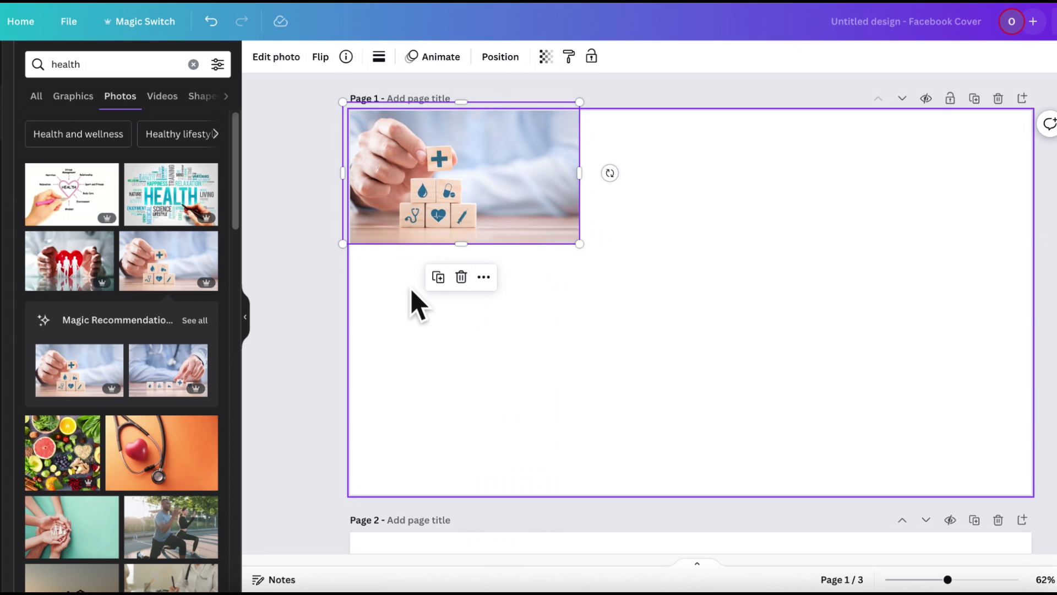
Add the yoga silhouette photo, resized to 609 by 406, beside the blocks photo
{"action": "scroll", "coordinate": [204, 397], "scroll_direction": "down", "scroll_amount": 6}
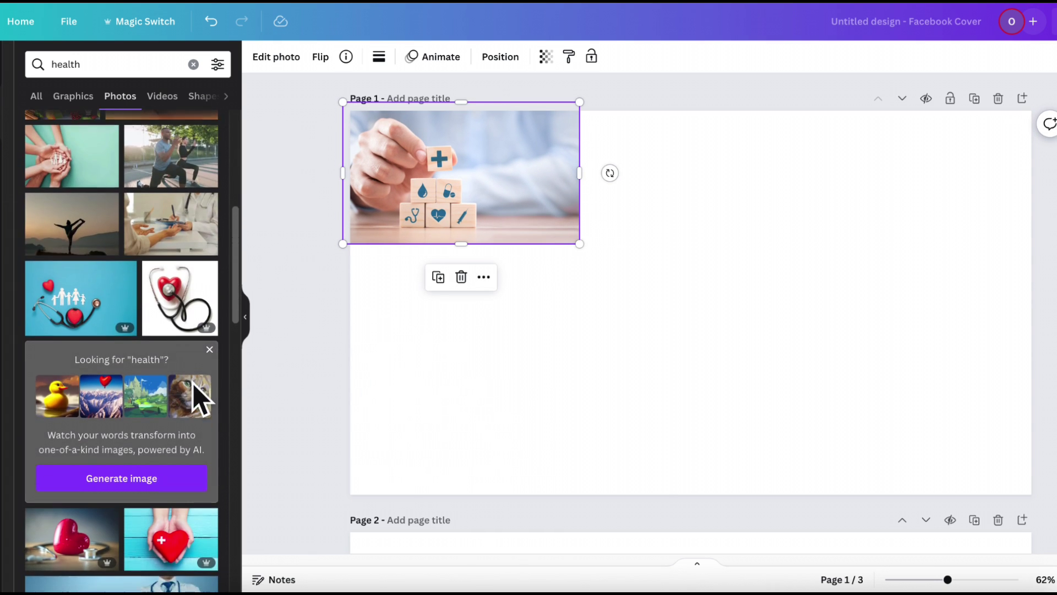
{"action": "scroll", "coordinate": [82, 266], "scroll_direction": "up", "scroll_amount": 5}
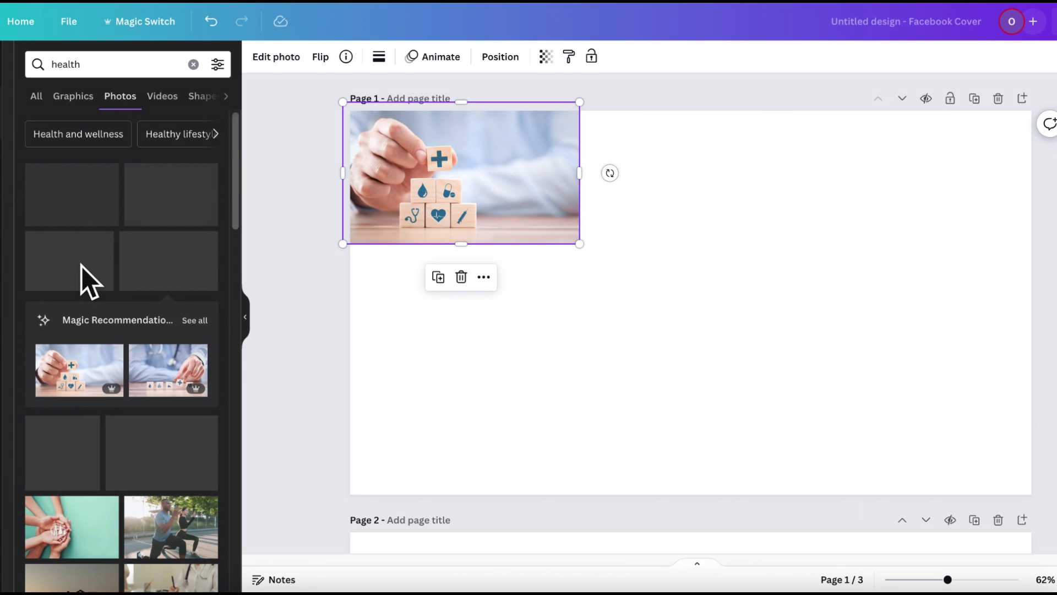
{"action": "scroll", "coordinate": [88, 276], "scroll_direction": "down", "scroll_amount": 4}
{"action": "left_click", "coordinate": [89, 364]}
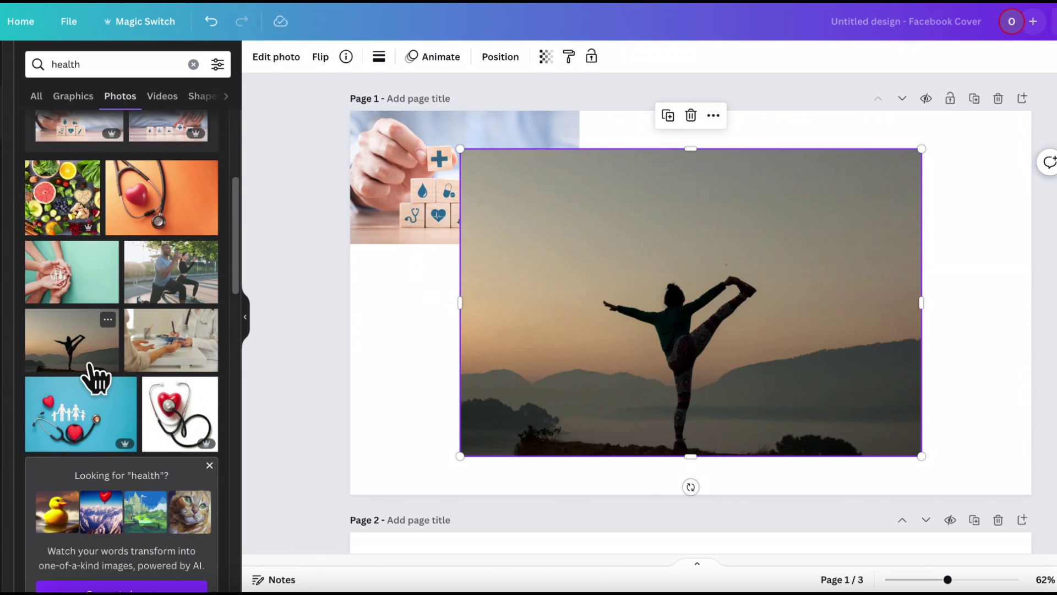
{"action": "left_click_drag", "start_coordinate": [921, 149], "coordinate": [719, 290]}
{"action": "left_click_drag", "start_coordinate": [661, 365], "coordinate": [744, 286]}
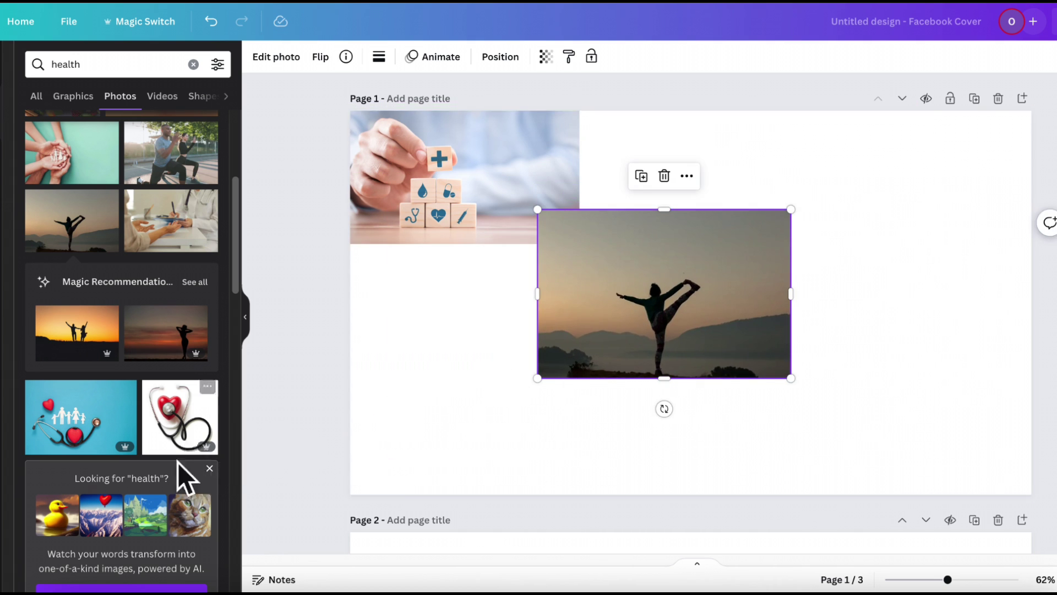
Add the runner-on-a-road photo, sized and placed at the page's lower left
{"action": "scroll", "coordinate": [184, 472], "scroll_direction": "down", "scroll_amount": 4}
{"action": "scroll", "coordinate": [184, 474], "scroll_direction": "down", "scroll_amount": 5}
{"action": "scroll", "coordinate": [179, 465], "scroll_direction": "down", "scroll_amount": 2}
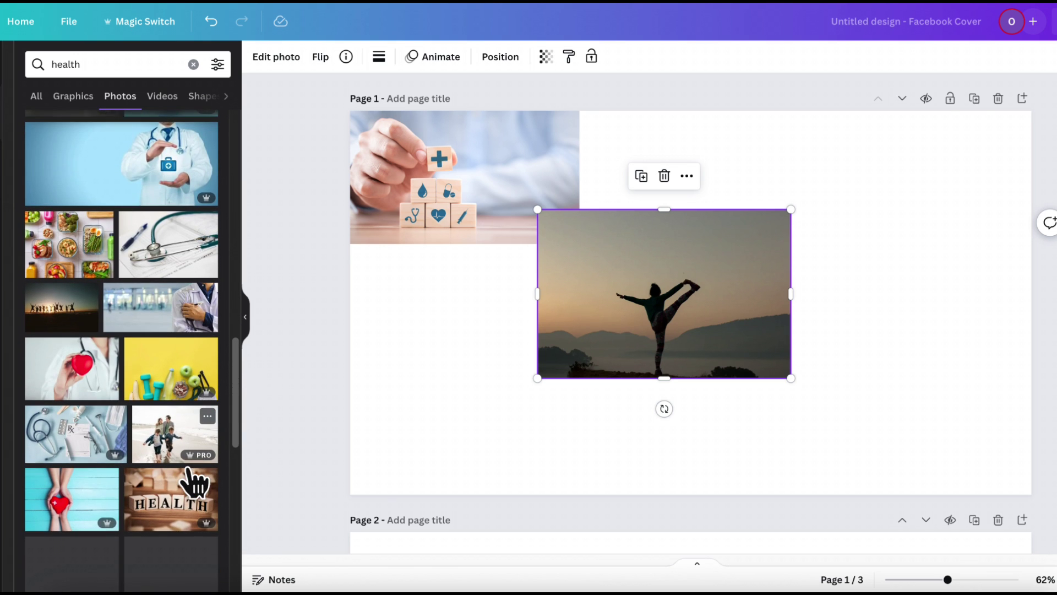
{"action": "scroll", "coordinate": [194, 482], "scroll_direction": "down", "scroll_amount": 3}
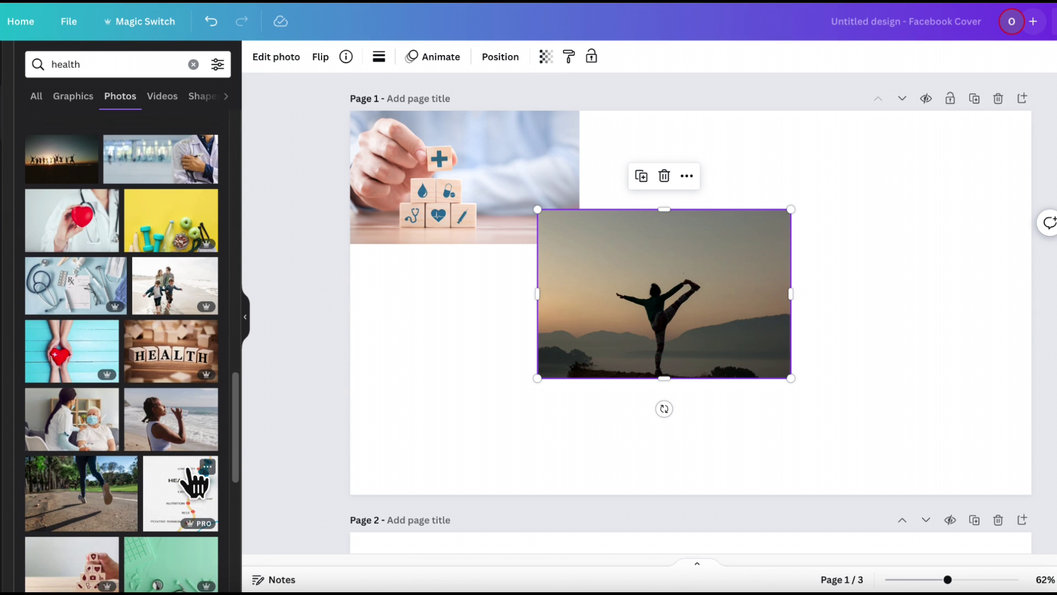
{"action": "scroll", "coordinate": [194, 482], "scroll_direction": "down", "scroll_amount": 4}
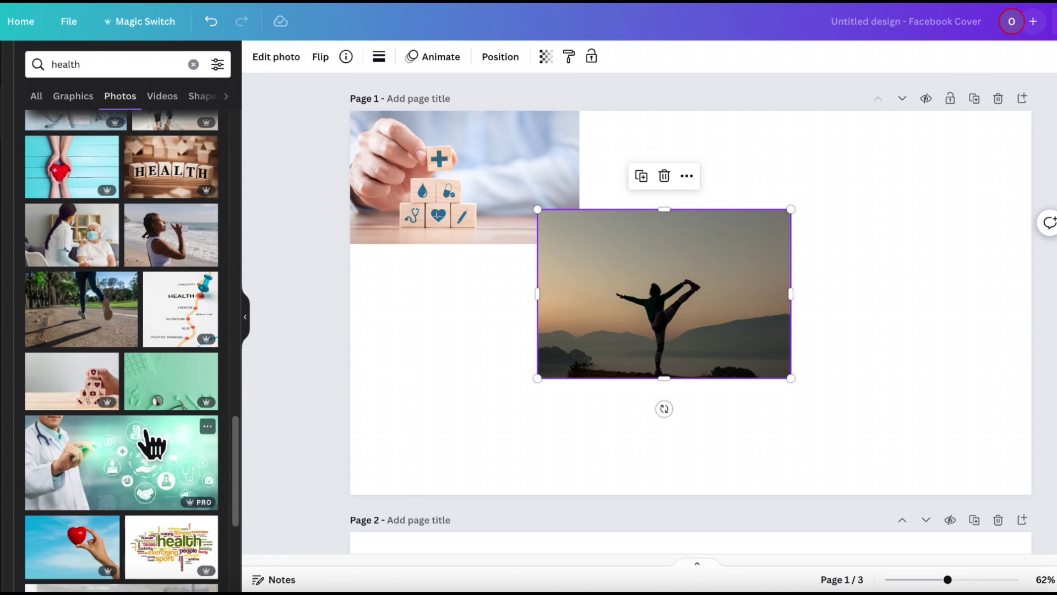
{"action": "left_click", "coordinate": [104, 339]}
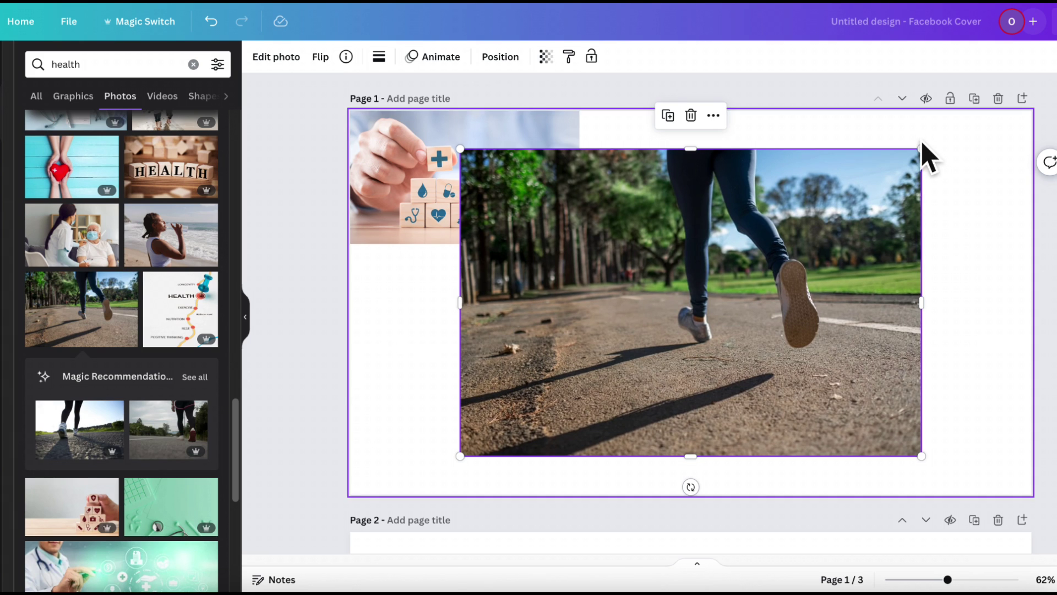
{"action": "left_click_drag", "start_coordinate": [935, 162], "coordinate": [677, 345]}
{"action": "left_click_drag", "start_coordinate": [589, 408], "coordinate": [479, 316]}
{"action": "mouse_move", "coordinate": [542, 368]}
{"action": "left_mouse_down"}
{"action": "mouse_move", "coordinate": [571, 388]}
{"action": "mouse_move", "coordinate": [521, 365]}
{"action": "left_mouse_up"}
{"action": "left_click", "coordinate": [488, 468]}
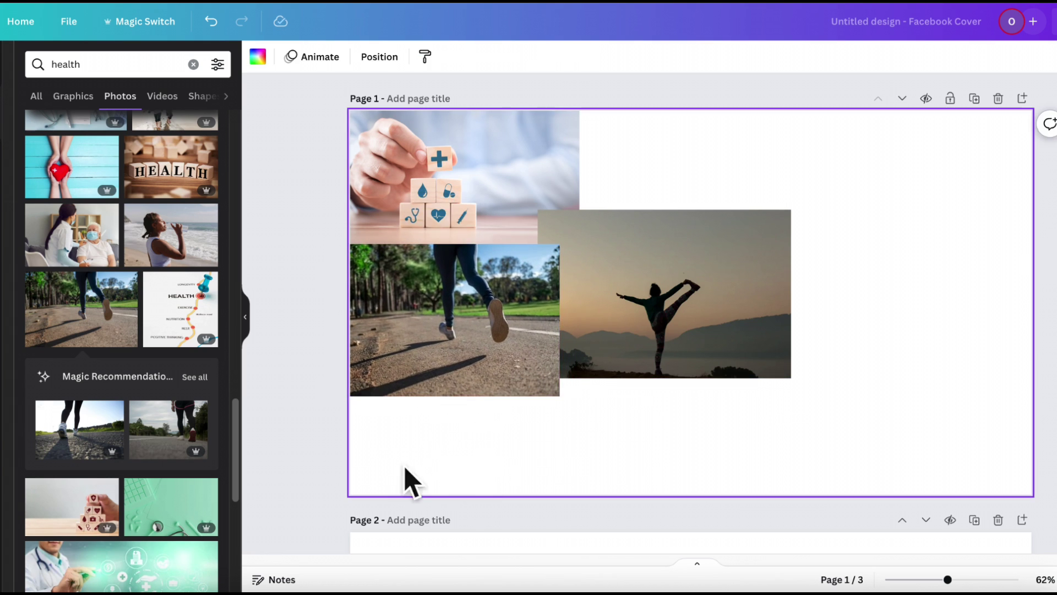
{"action": "scroll", "coordinate": [203, 495], "scroll_direction": "down", "scroll_amount": 9}
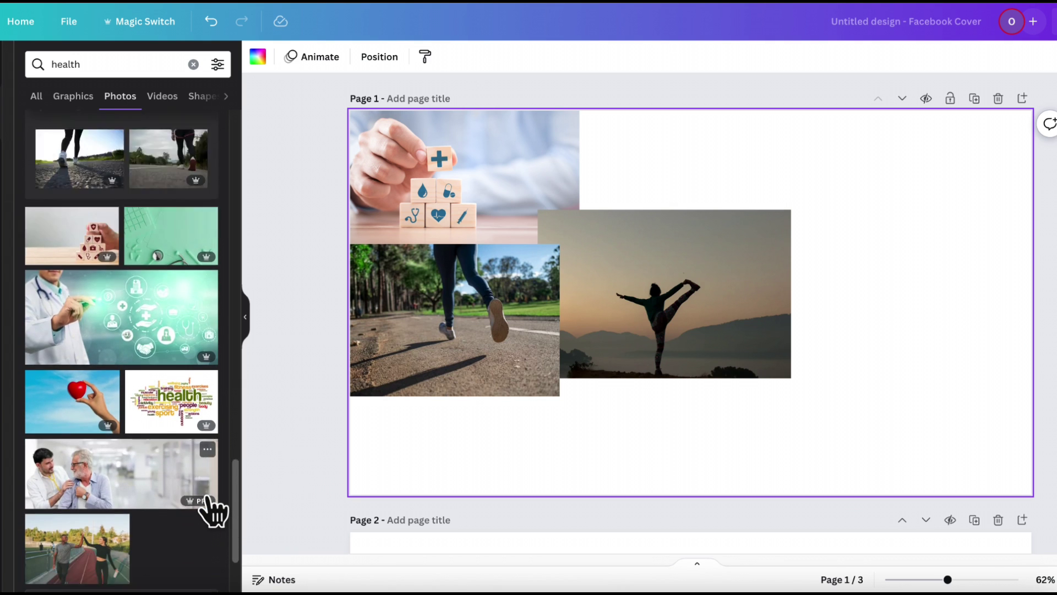
{"action": "scroll", "coordinate": [197, 490], "scroll_direction": "up", "scroll_amount": 10}
Search photos for exercise and place the gym dumbbells photo at the page's upper right
{"action": "double_click", "coordinate": [122, 65]}
{"action": "key", "text": "BackSpace"}
{"action": "type", "text": "ex"}
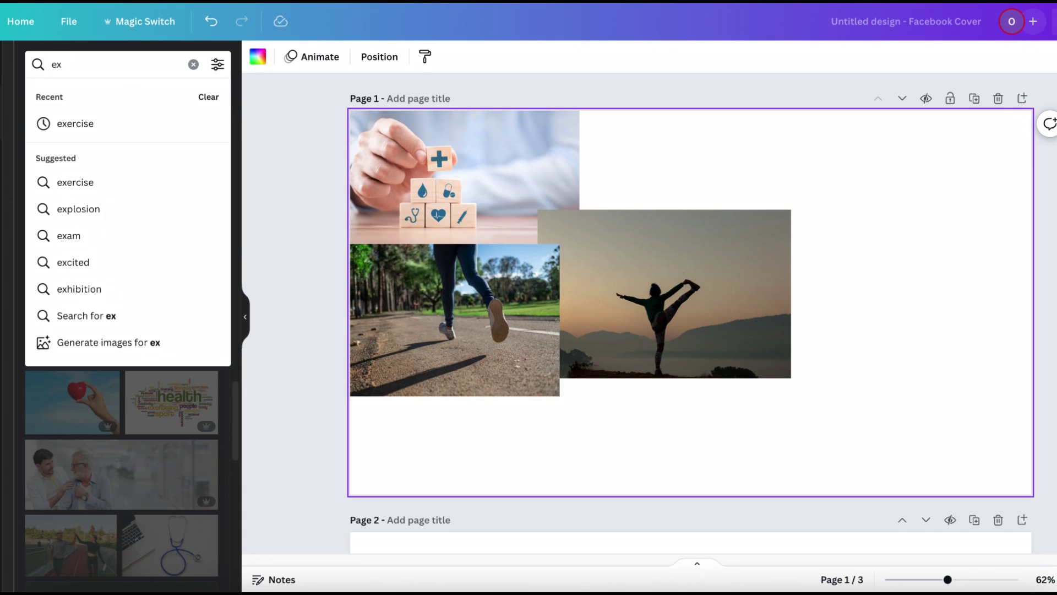
{"action": "left_click", "coordinate": [117, 124]}
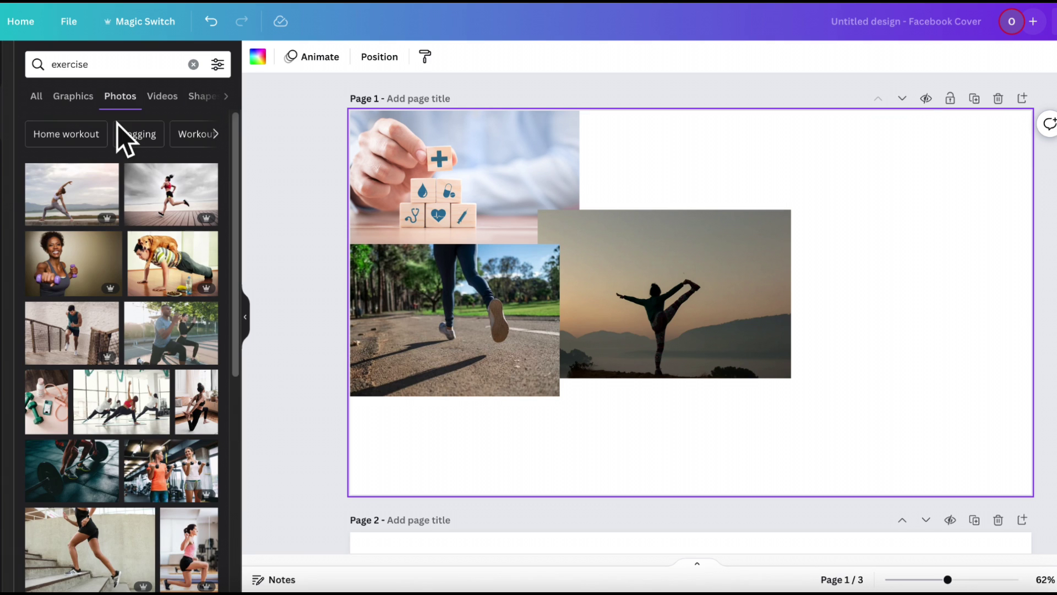
{"action": "scroll", "coordinate": [152, 316], "scroll_direction": "down", "scroll_amount": 2}
{"action": "scroll", "coordinate": [139, 297], "scroll_direction": "down", "scroll_amount": 2}
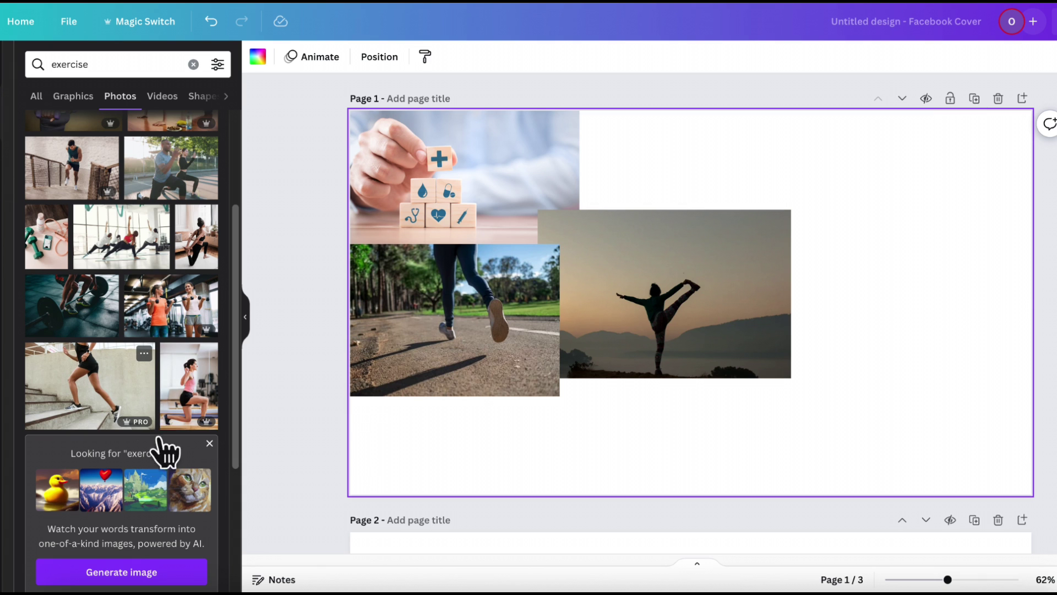
{"action": "left_click", "coordinate": [187, 322]}
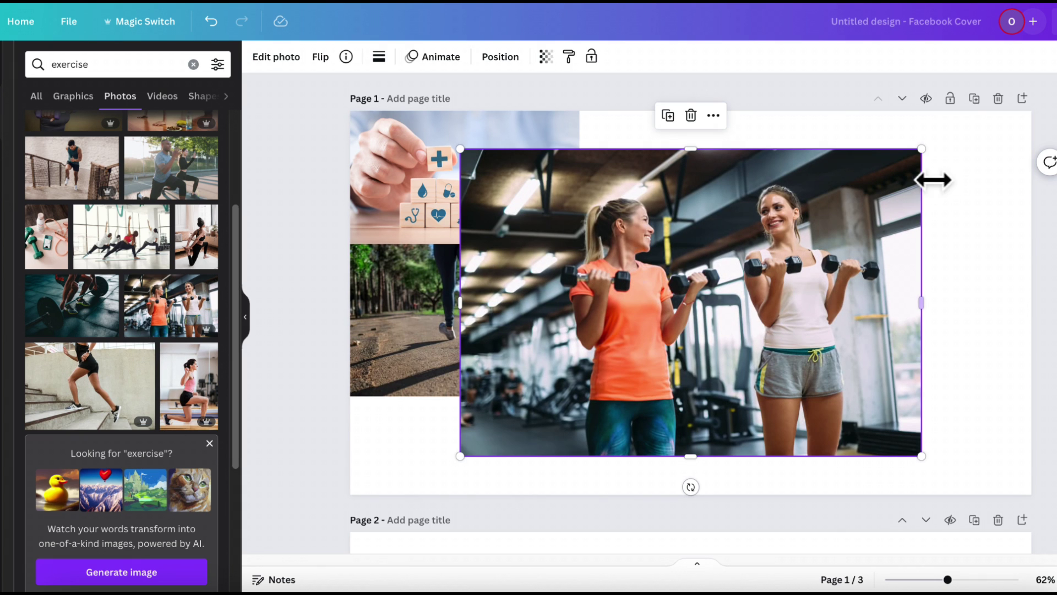
{"action": "left_click_drag", "start_coordinate": [934, 164], "coordinate": [701, 354]}
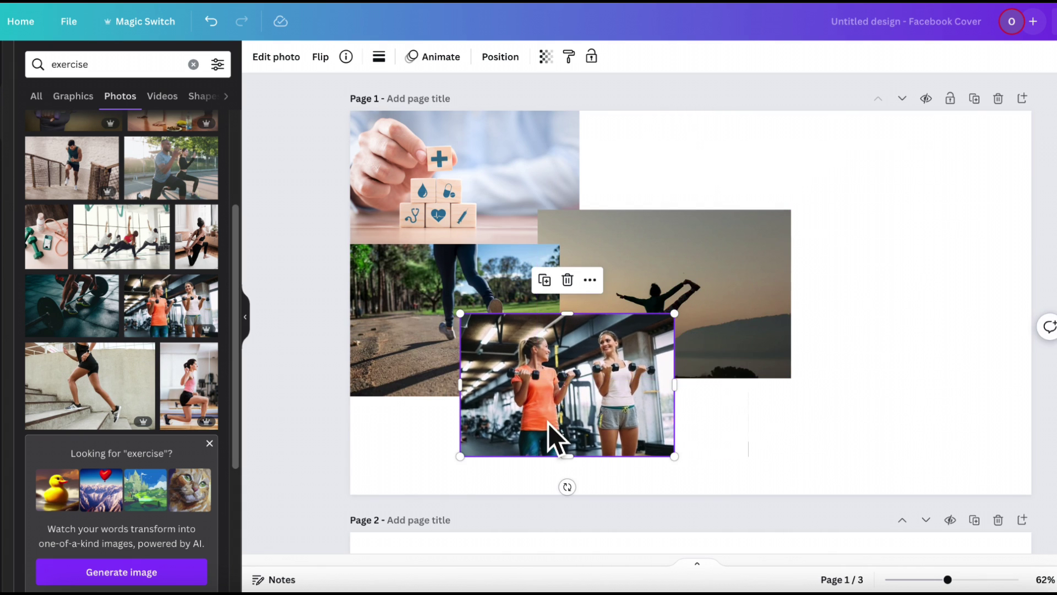
{"action": "left_click_drag", "start_coordinate": [559, 436], "coordinate": [928, 226]}
Add the treadmill class photo below the running photo, sized and aligned
{"action": "scroll", "coordinate": [188, 452], "scroll_direction": "down", "scroll_amount": 8}
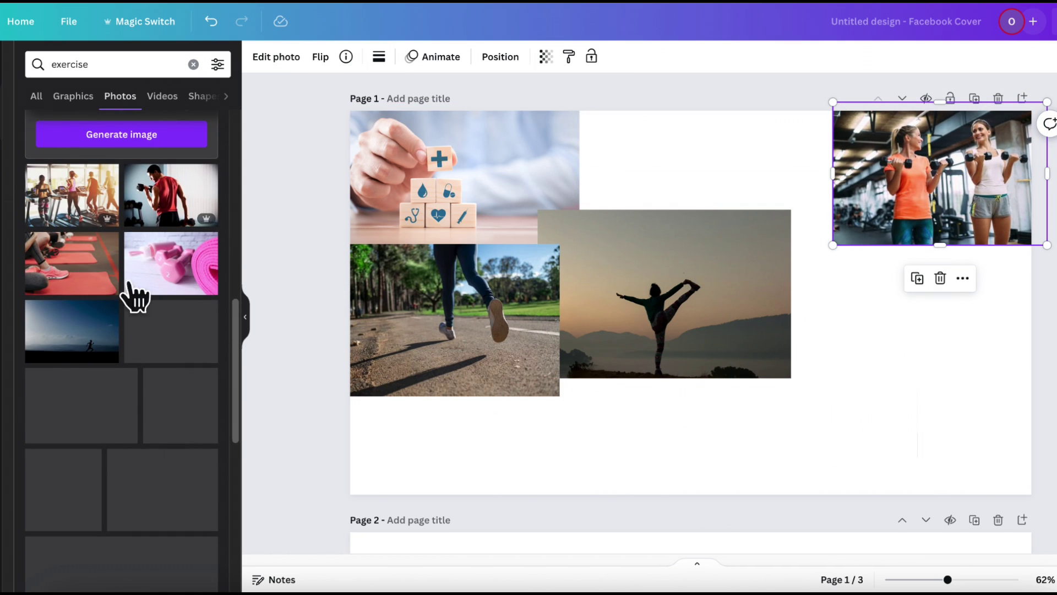
{"action": "left_click", "coordinate": [102, 209]}
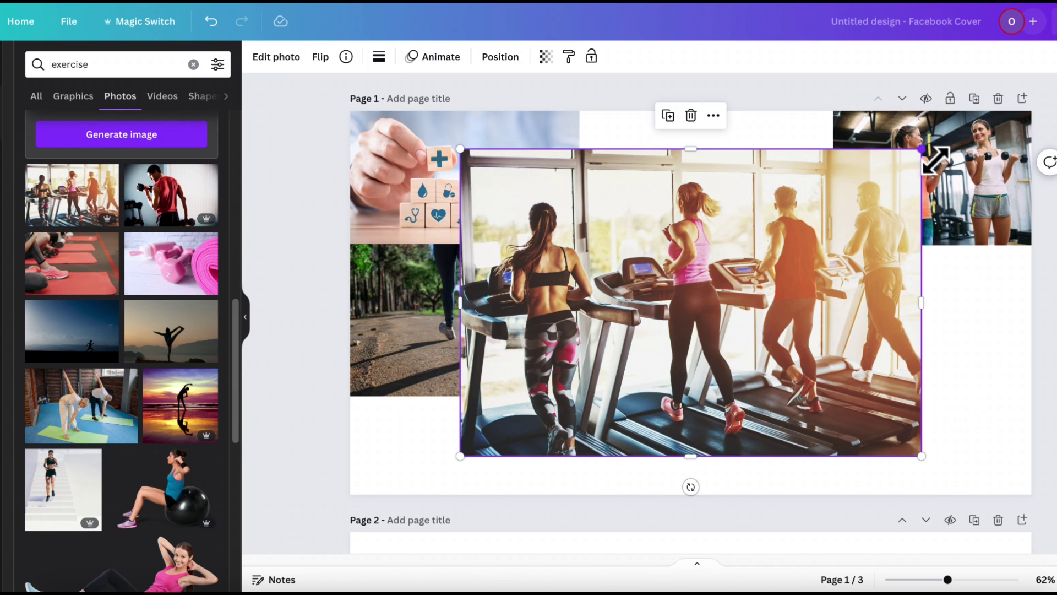
{"action": "left_click_drag", "start_coordinate": [935, 160], "coordinate": [710, 330]}
{"action": "left_click_drag", "start_coordinate": [531, 421], "coordinate": [482, 473]}
{"action": "left_click_drag", "start_coordinate": [561, 532], "coordinate": [608, 541]}
{"action": "left_click_drag", "start_coordinate": [551, 477], "coordinate": [554, 442]}
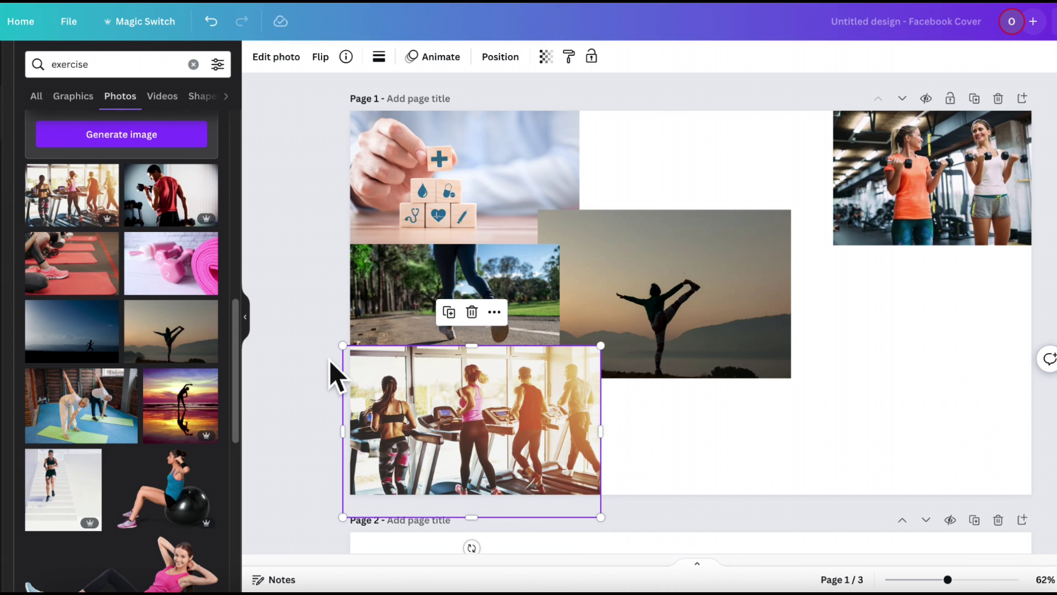
{"action": "left_click", "coordinate": [709, 421]}
Move the yoga photo up and enlarge the dumbbells photo into the top-right corner
{"action": "left_click_drag", "start_coordinate": [696, 302], "coordinate": [716, 263]}
{"action": "left_click", "coordinate": [903, 231]}
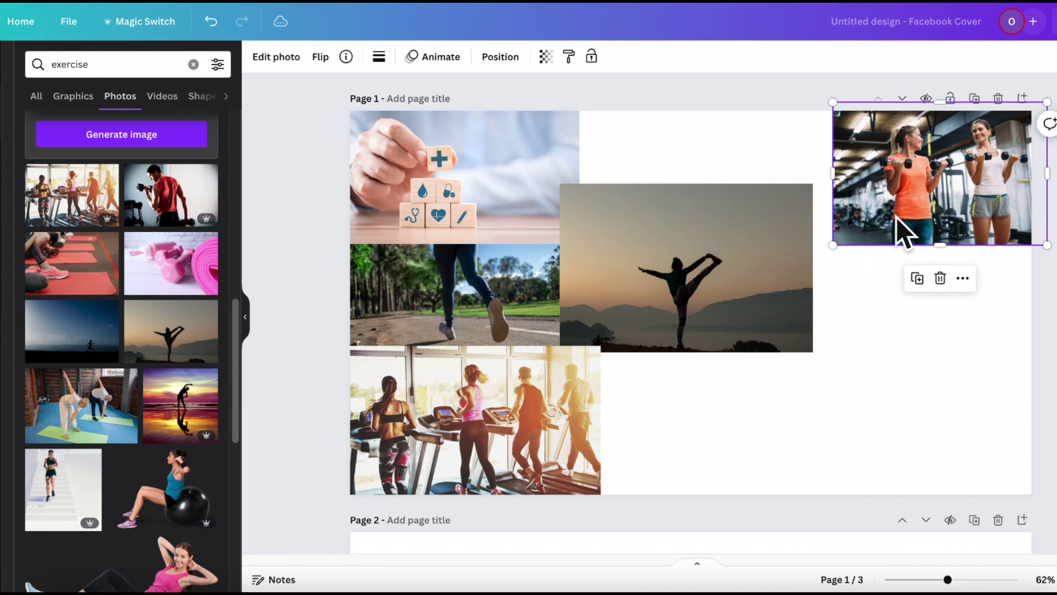
{"action": "left_click_drag", "start_coordinate": [833, 245], "coordinate": [804, 263]}
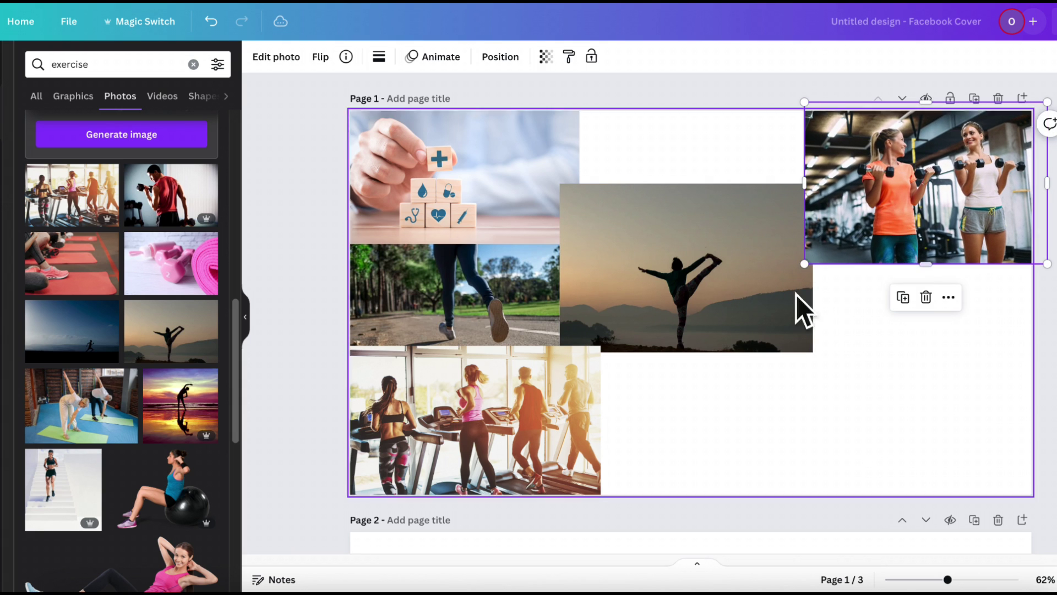
{"action": "left_click_drag", "start_coordinate": [906, 209], "coordinate": [915, 203]}
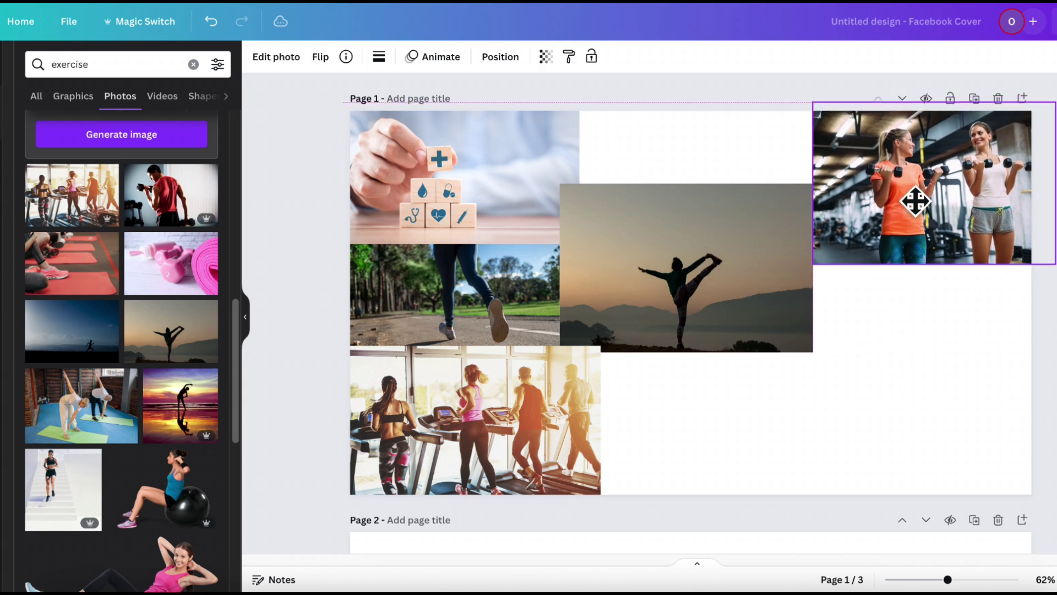
Place the sofa stretching photo at the bottom right beside the treadmill photo
{"action": "left_click", "coordinate": [913, 385]}
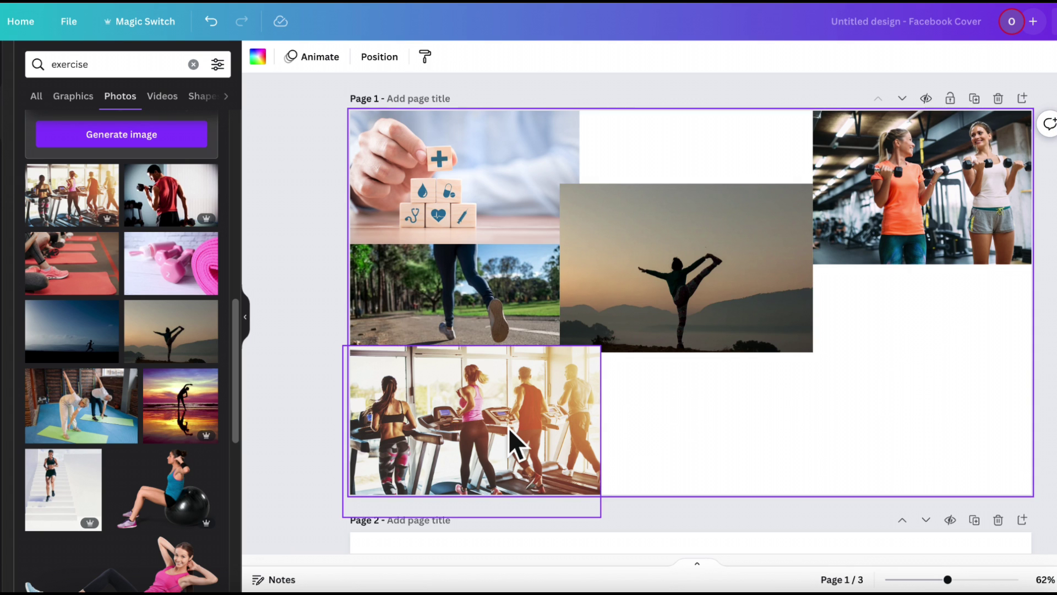
{"action": "scroll", "coordinate": [212, 436], "scroll_direction": "down", "scroll_amount": 8}
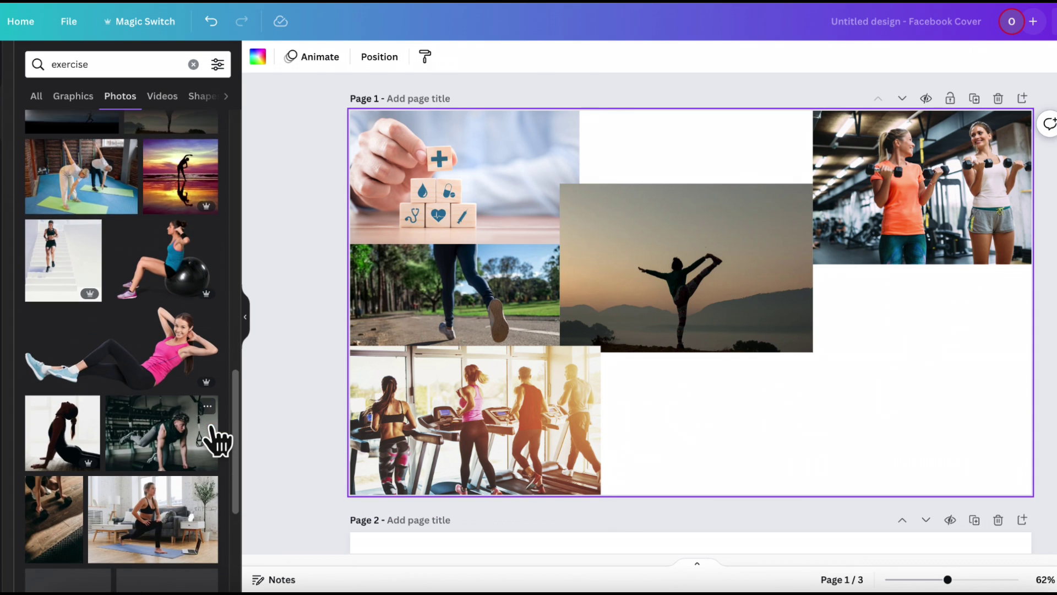
{"action": "scroll", "coordinate": [210, 438], "scroll_direction": "down", "scroll_amount": 2}
{"action": "left_click_drag", "start_coordinate": [167, 280], "coordinate": [816, 461]}
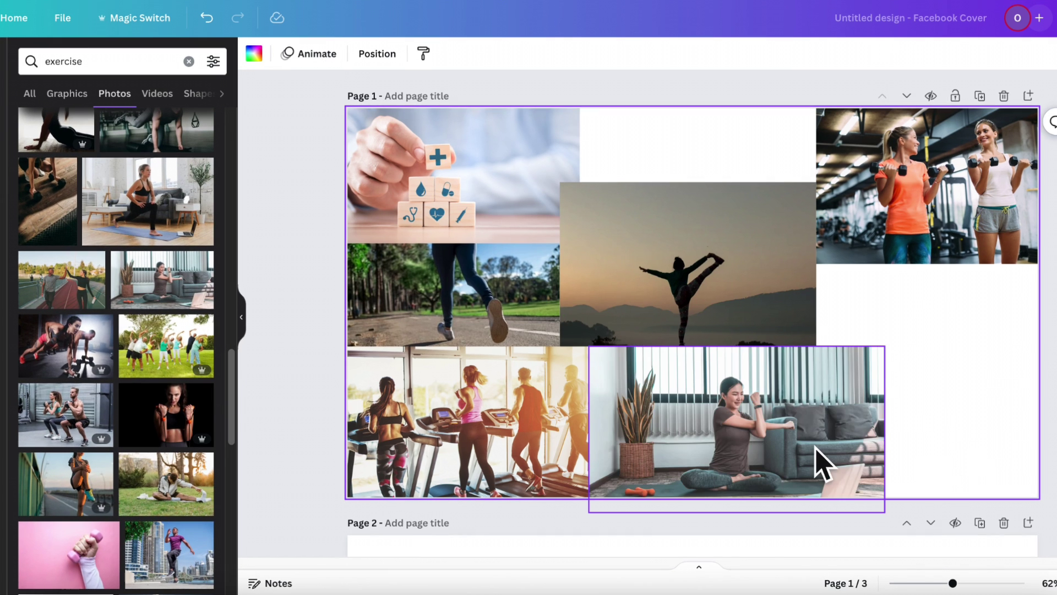
{"action": "left_click_drag", "start_coordinate": [710, 459], "coordinate": [710, 459]}
Add the outdoor stretching photo on the right side, widened to the page edge
{"action": "scroll", "coordinate": [164, 418], "scroll_direction": "down", "scroll_amount": 6}
{"action": "left_click", "coordinate": [101, 286]}
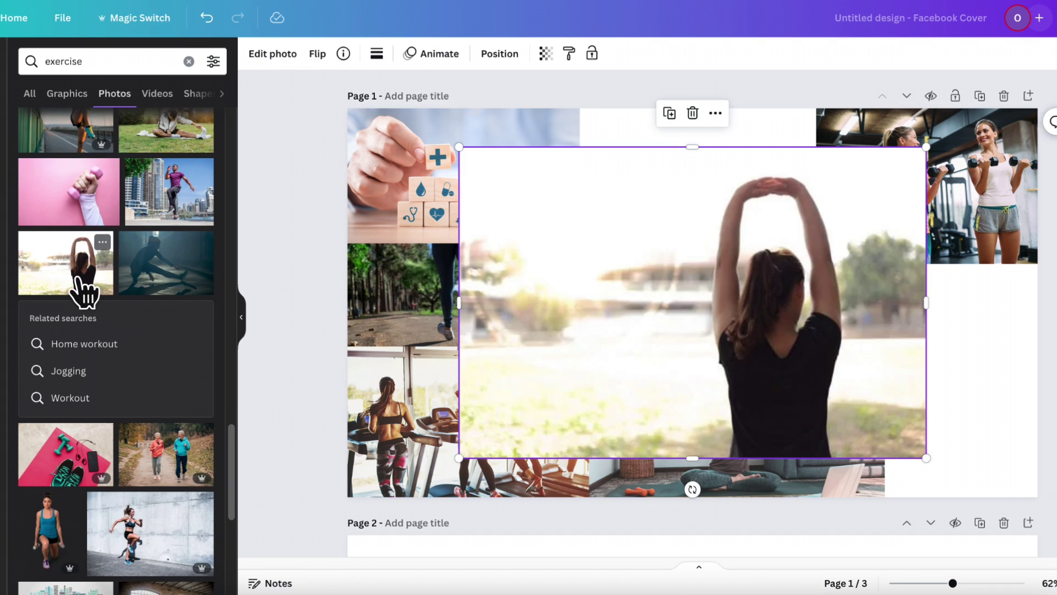
{"action": "left_click_drag", "start_coordinate": [930, 172], "coordinate": [714, 385]}
{"action": "left_click_drag", "start_coordinate": [587, 392], "coordinate": [951, 341]}
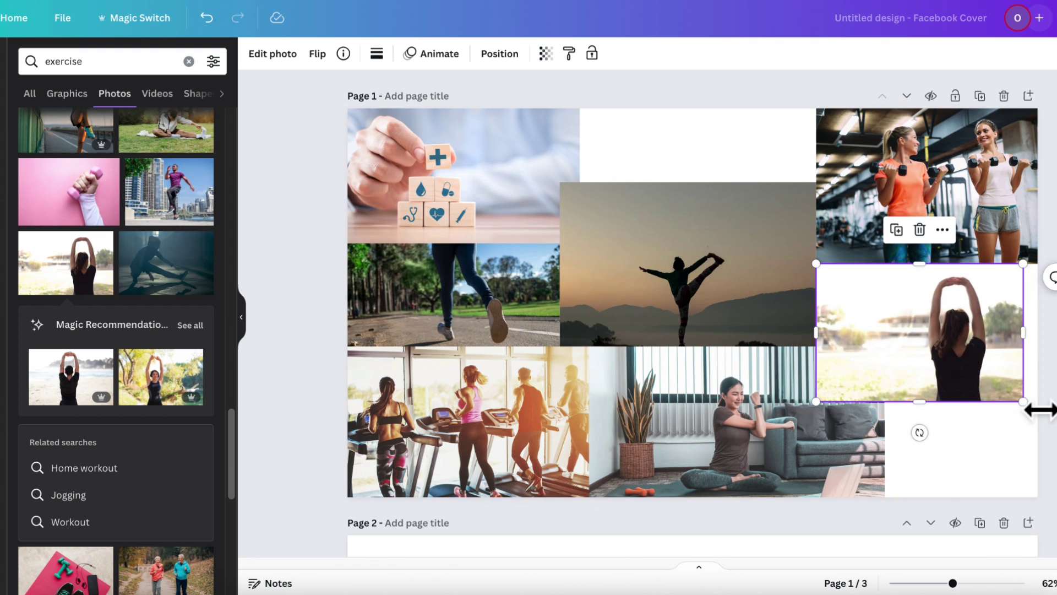
{"action": "left_click_drag", "start_coordinate": [1039, 410], "coordinate": [1050, 415]}
{"action": "scroll", "coordinate": [217, 426], "scroll_direction": "down", "scroll_amount": 6}
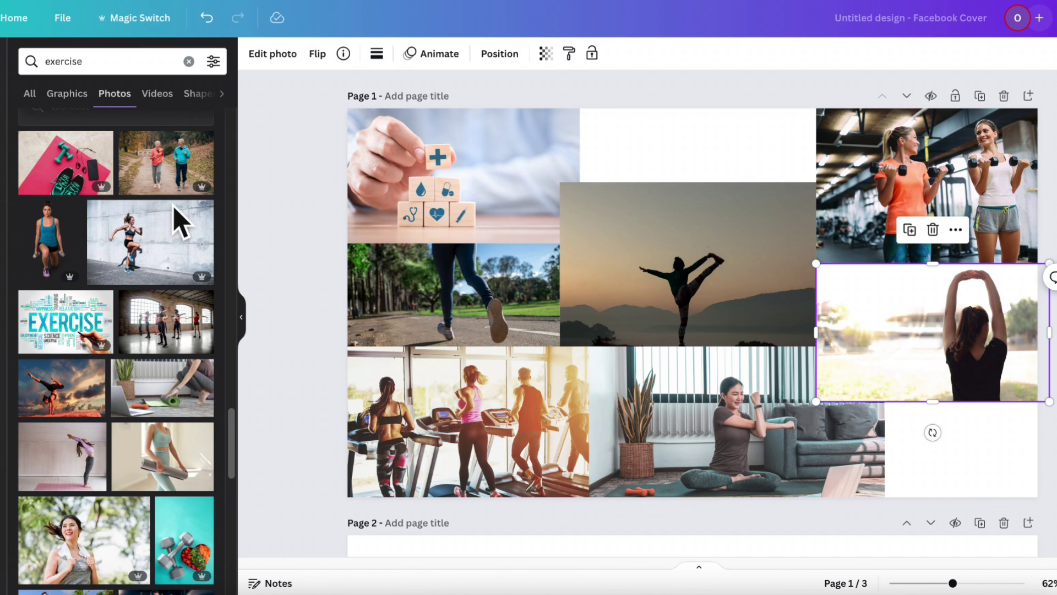
{"action": "scroll", "coordinate": [163, 335], "scroll_direction": "down", "scroll_amount": 4}
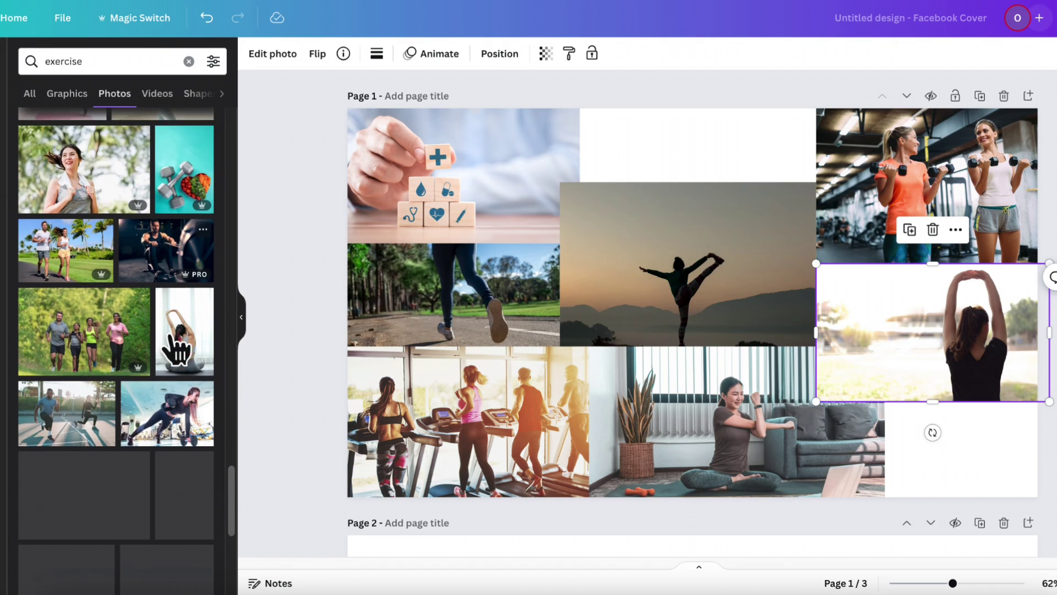
{"action": "scroll", "coordinate": [149, 434], "scroll_direction": "down", "scroll_amount": 5}
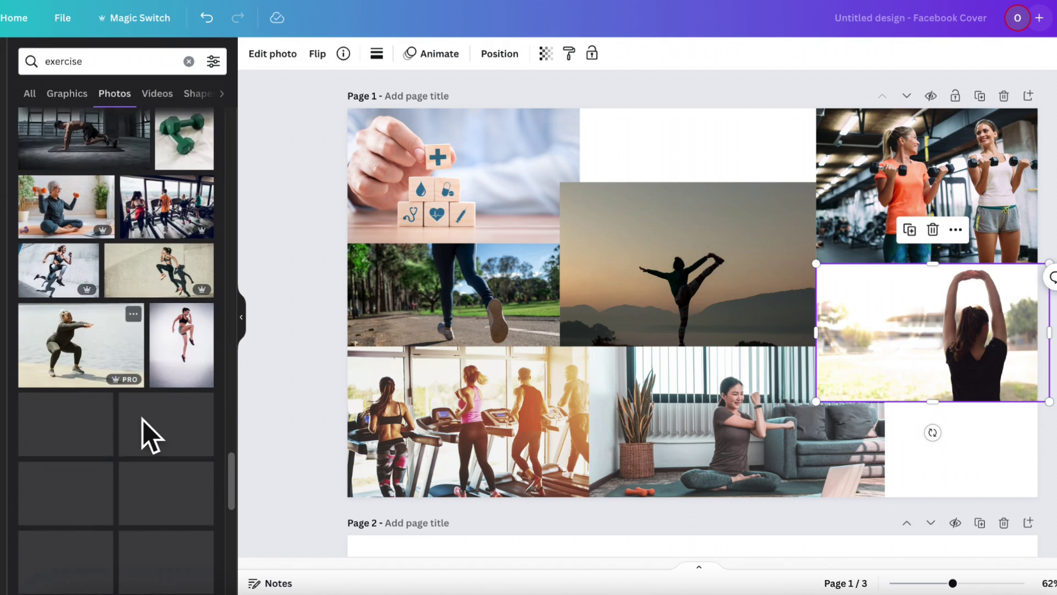
{"action": "scroll", "coordinate": [144, 420], "scroll_direction": "down", "scroll_amount": 1}
{"action": "scroll", "coordinate": [156, 439], "scroll_direction": "down", "scroll_amount": 7}
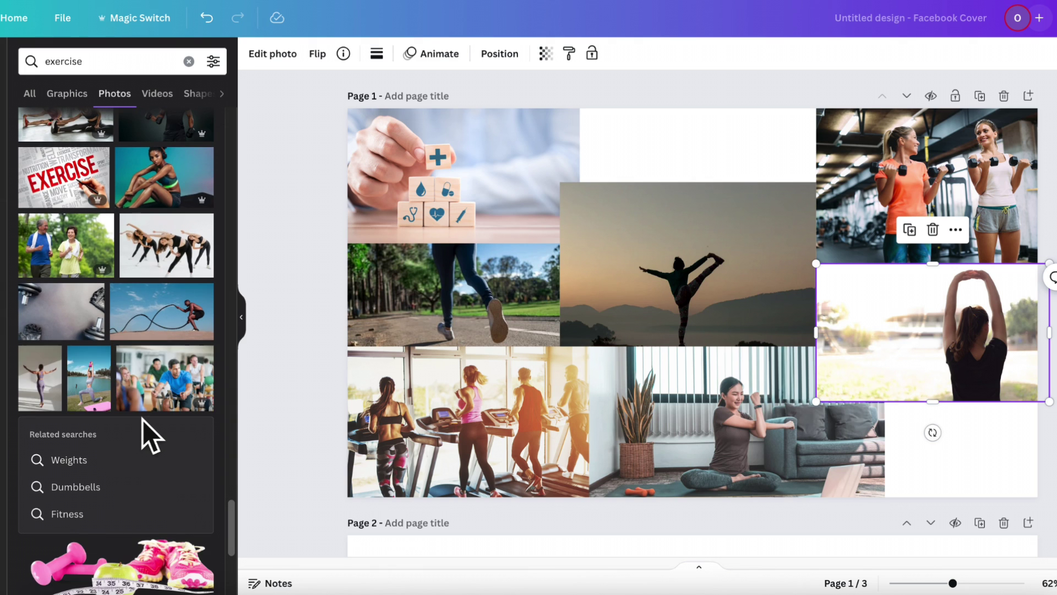
{"action": "scroll", "coordinate": [158, 438], "scroll_direction": "down", "scroll_amount": 7}
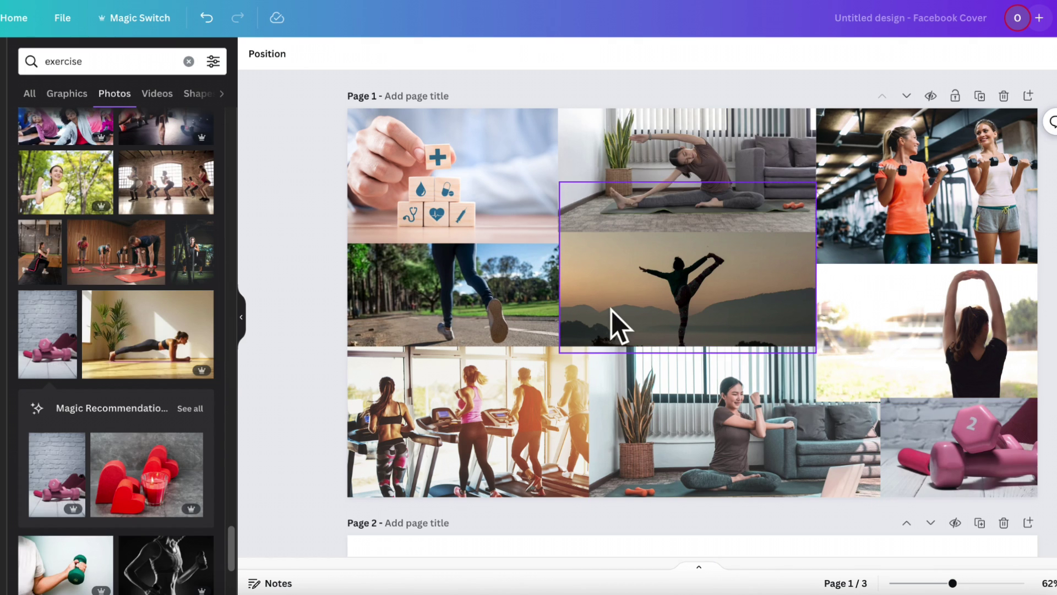
Add the STAY ACTIVE graphic, shrunk and set over the upper photos' junction
{"action": "left_click", "coordinate": [86, 97]}
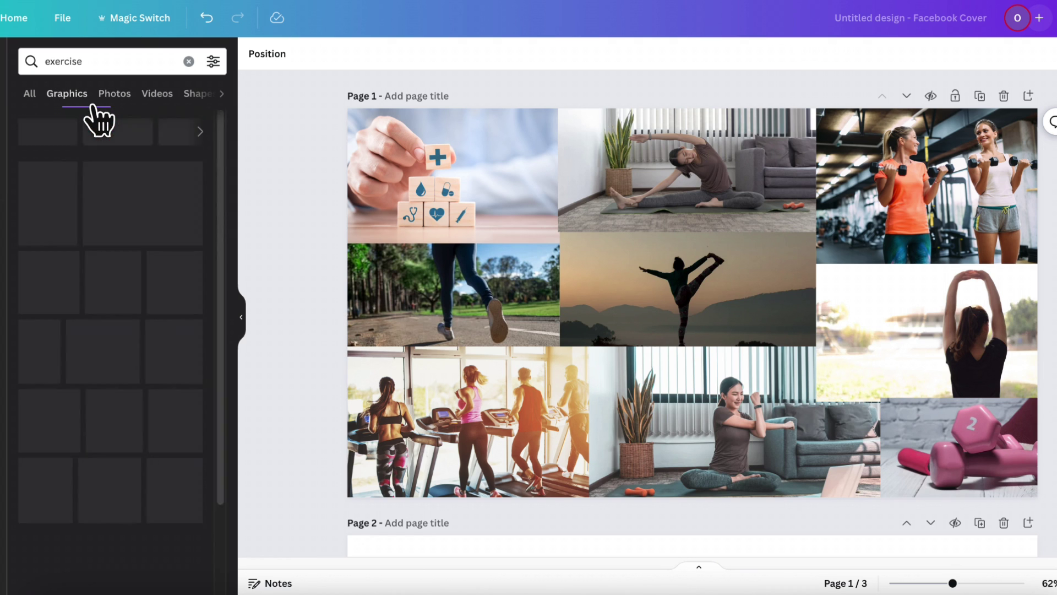
{"action": "scroll", "coordinate": [143, 399], "scroll_direction": "down", "scroll_amount": 5}
{"action": "scroll", "coordinate": [102, 421], "scroll_direction": "down", "scroll_amount": 1}
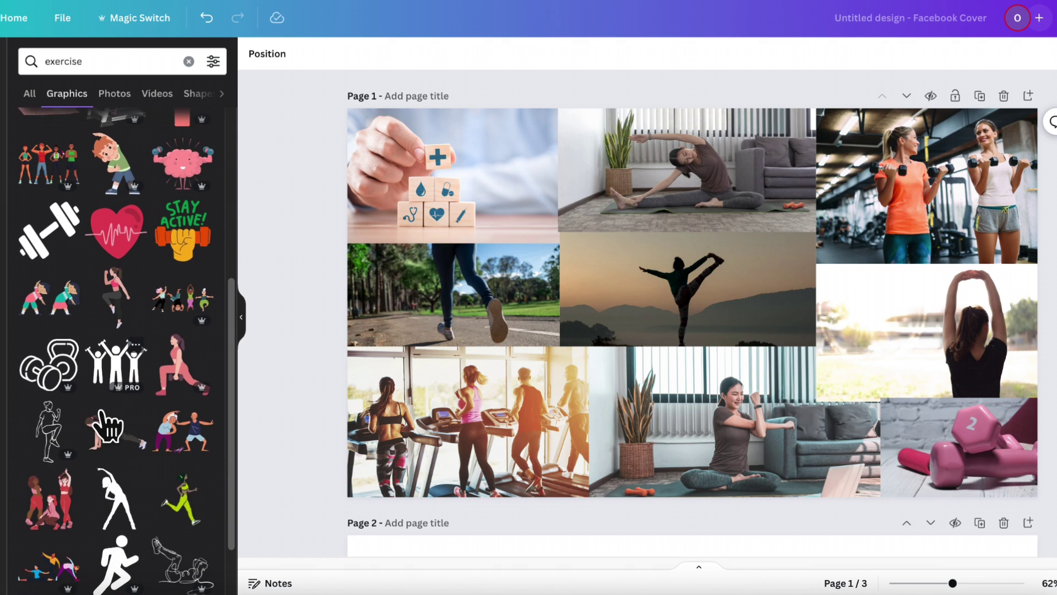
{"action": "left_click", "coordinate": [193, 256]}
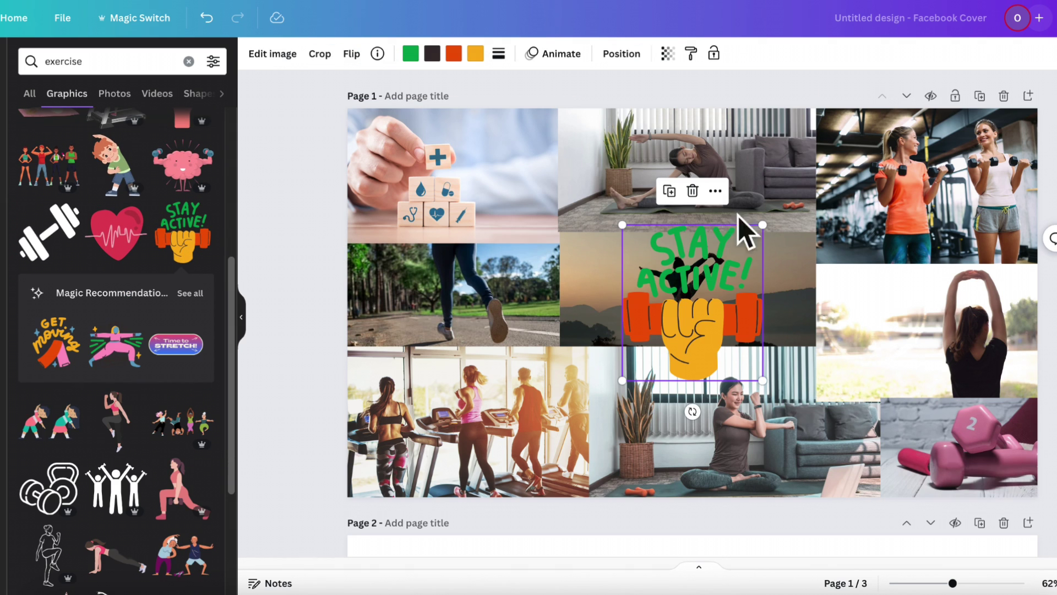
{"action": "left_click_drag", "start_coordinate": [763, 224], "coordinate": [706, 286]}
{"action": "left_click_drag", "start_coordinate": [664, 370], "coordinate": [568, 281]}
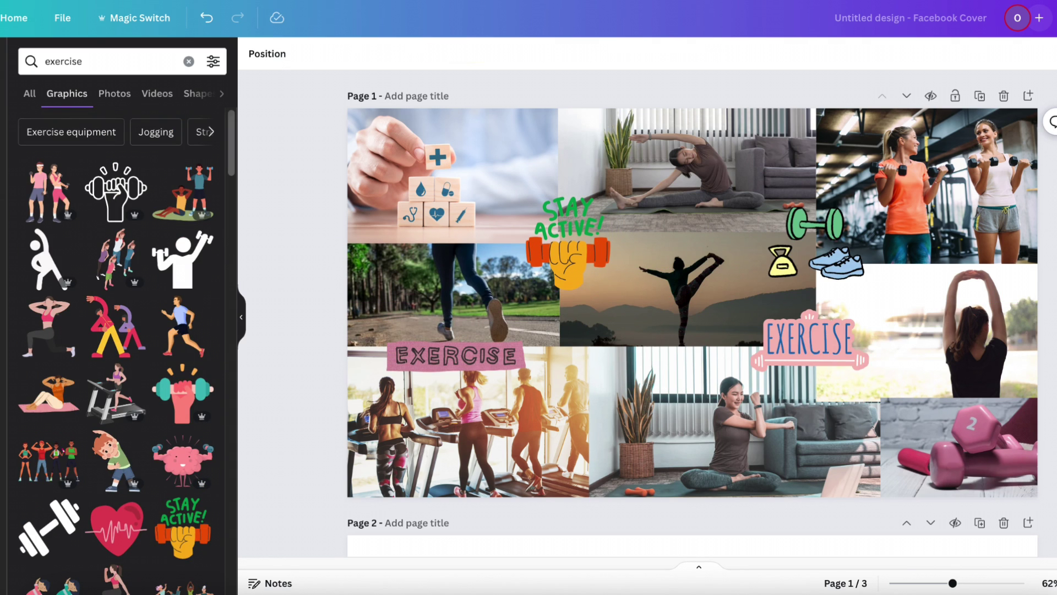
Title page 1 'Health'
{"action": "left_click", "coordinate": [408, 98]}
{"action": "type", "text": "Health"}
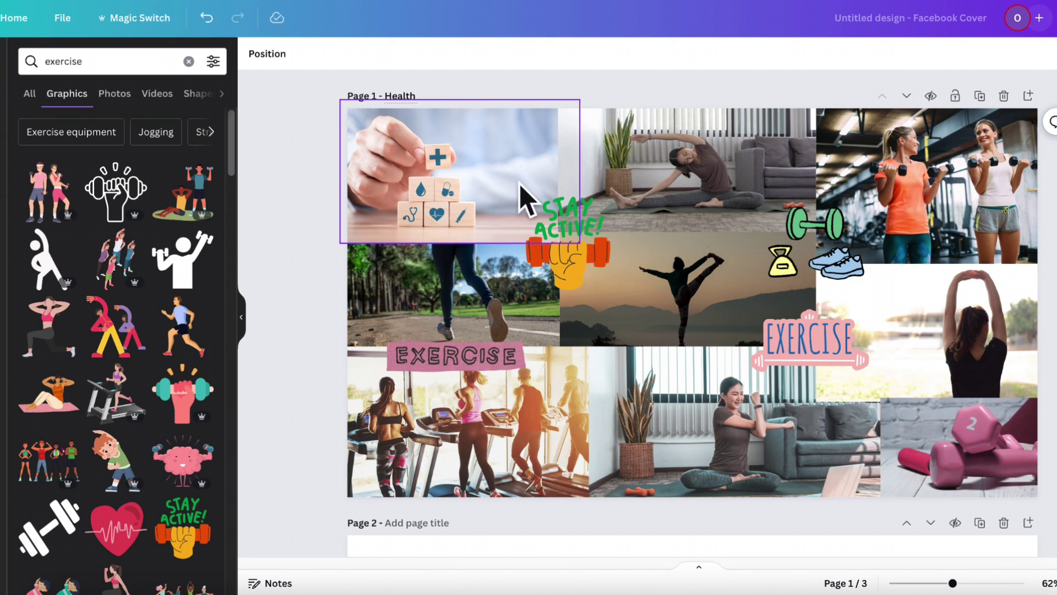
{"action": "scroll", "coordinate": [536, 229], "scroll_direction": "down", "scroll_amount": 1}
{"action": "scroll", "coordinate": [537, 237], "scroll_direction": "up", "scroll_amount": 1}
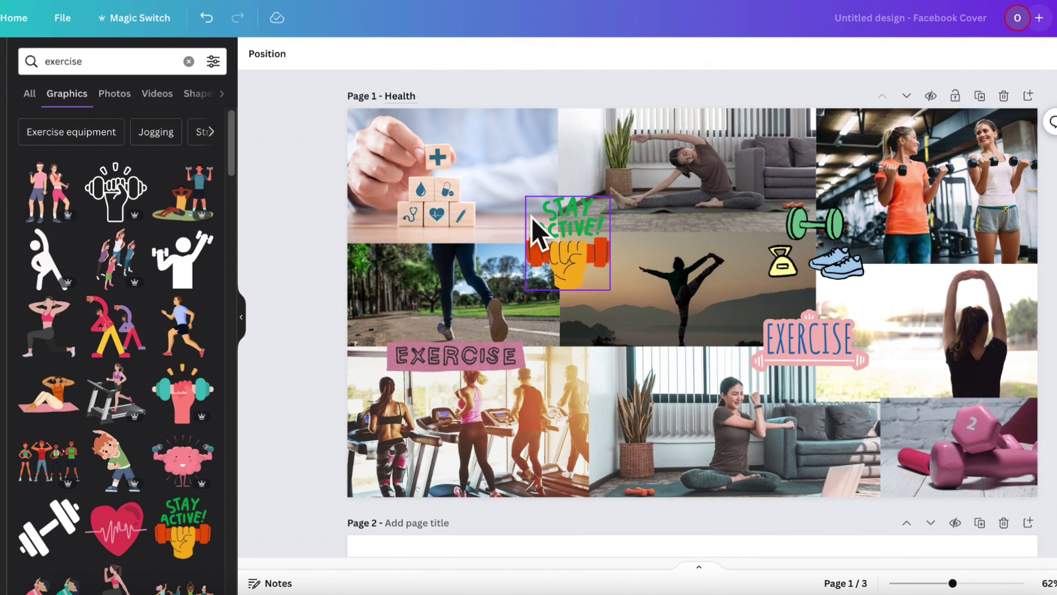
{"action": "scroll", "coordinate": [484, 366], "scroll_direction": "down", "scroll_amount": 1}
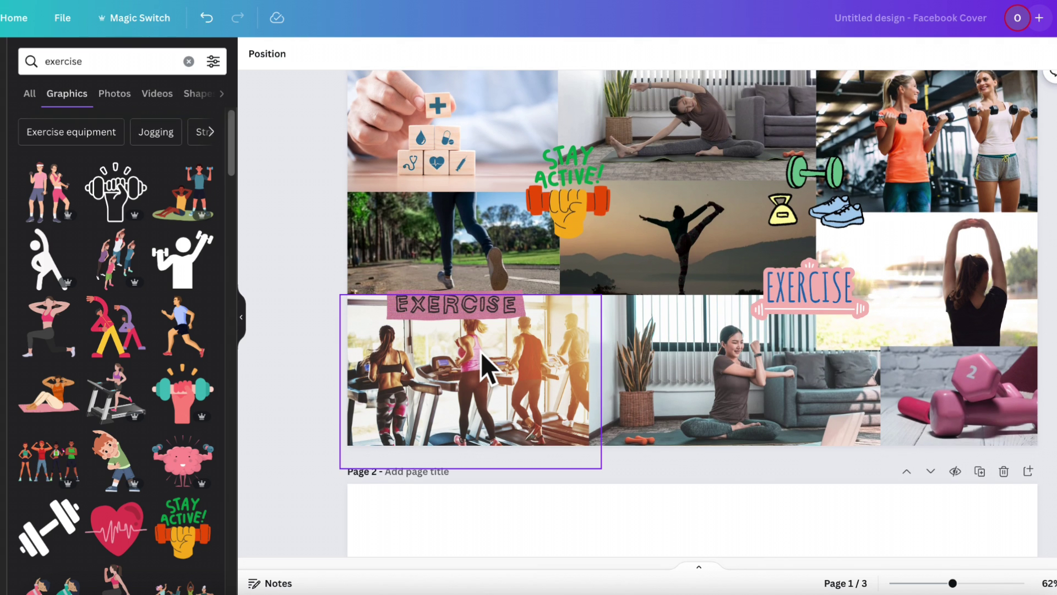
{"action": "scroll", "coordinate": [484, 366], "scroll_direction": "down", "scroll_amount": 4}
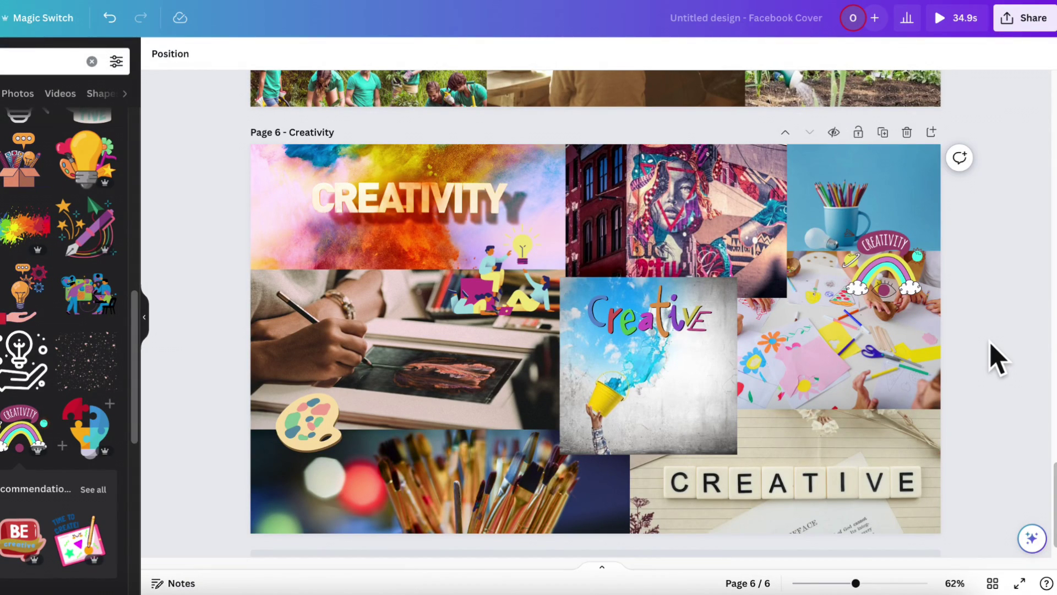
Export all pages of the Canva design as PNG files from Share > Download
{"action": "scroll", "coordinate": [996, 358], "scroll_direction": "up", "scroll_amount": 10}
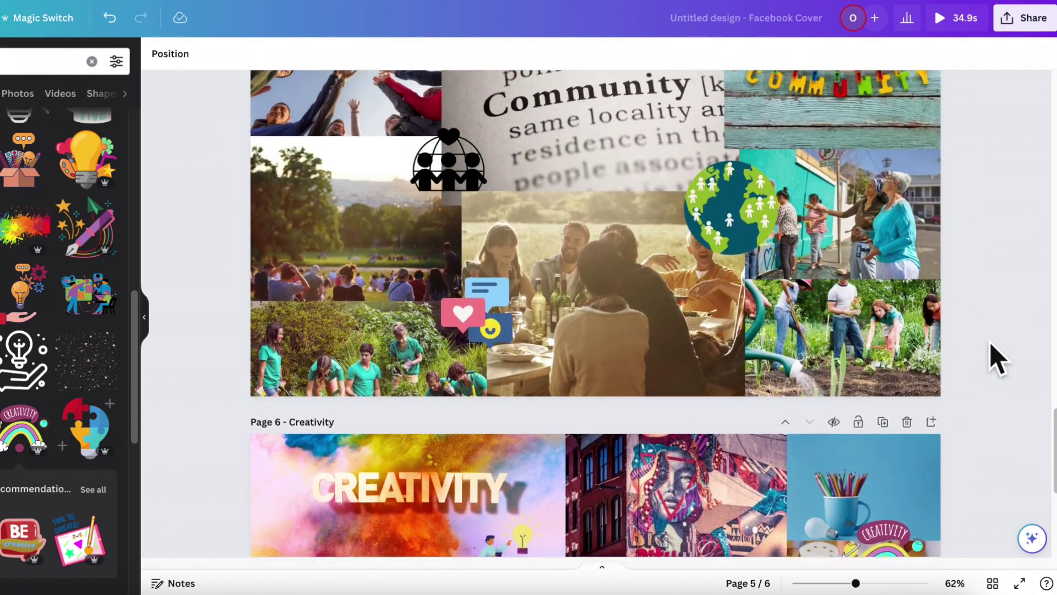
{"action": "scroll", "coordinate": [996, 358], "scroll_direction": "up", "scroll_amount": 10}
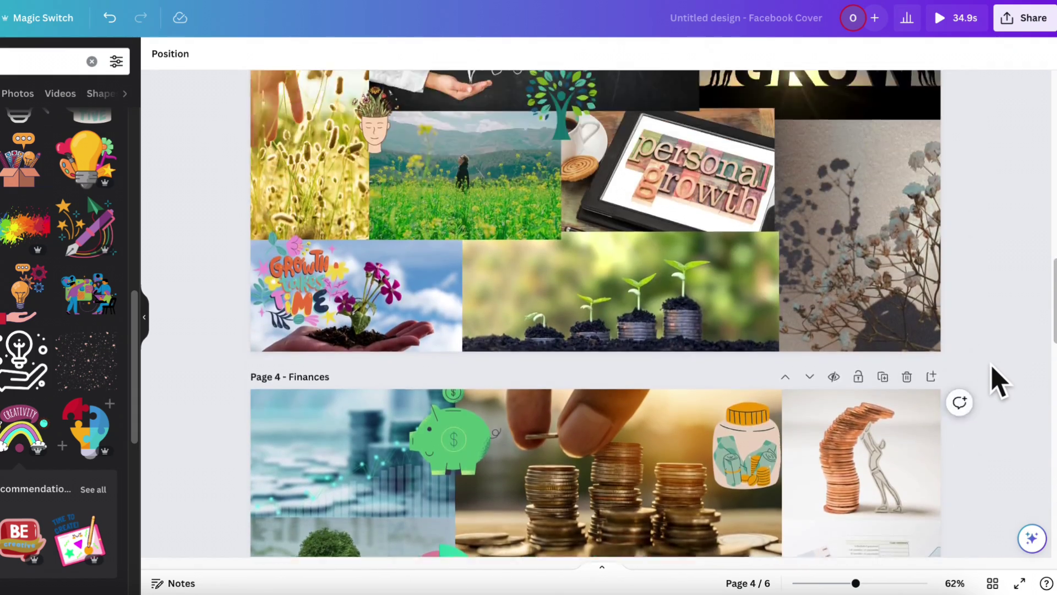
{"action": "scroll", "coordinate": [997, 379], "scroll_direction": "up", "scroll_amount": 10}
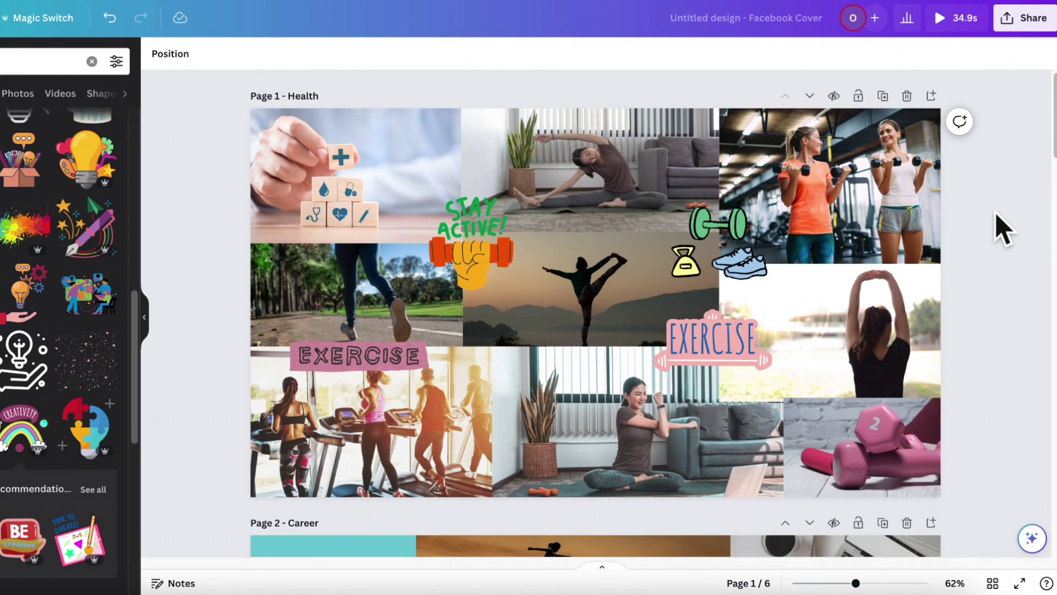
{"action": "left_click", "coordinate": [1043, 32]}
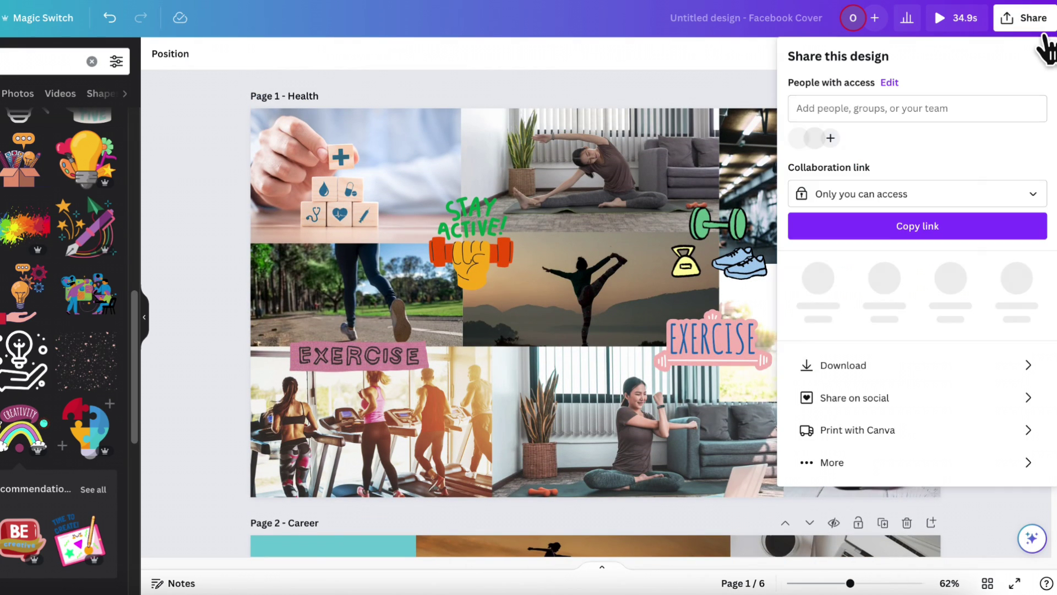
{"action": "left_click", "coordinate": [908, 363]}
{"action": "left_click", "coordinate": [891, 122]}
{"action": "scroll", "coordinate": [900, 254], "scroll_direction": "up", "scroll_amount": 3}
{"action": "left_click", "coordinate": [888, 211]}
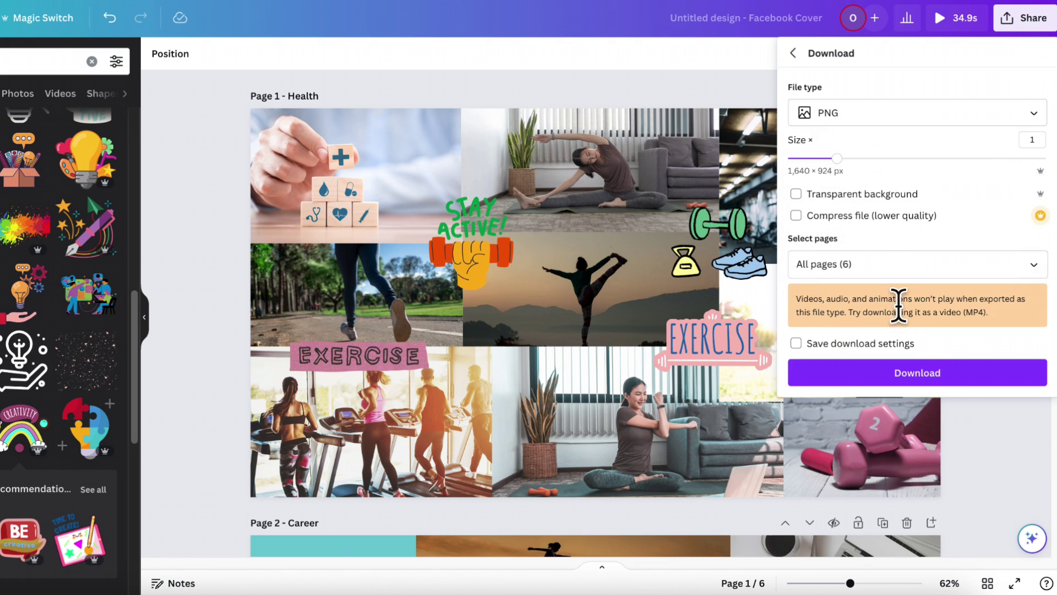
{"action": "left_click", "coordinate": [912, 381]}
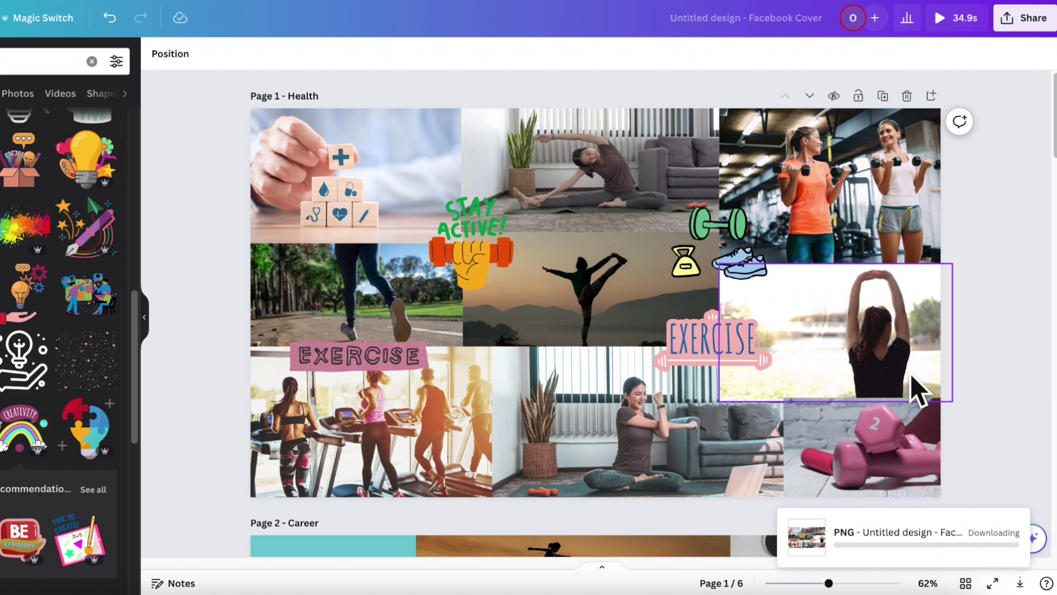
{"action": "left_click", "coordinate": [1028, 123]}
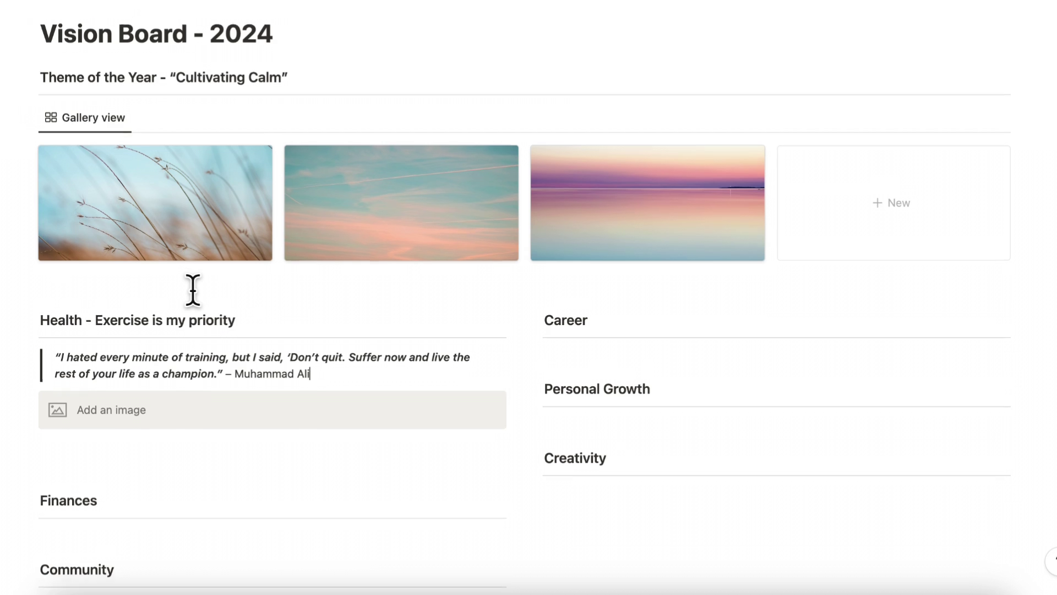
Upload Health.png as the collage image under the Health quote
{"action": "scroll", "coordinate": [196, 291], "scroll_direction": "down", "scroll_amount": 3}
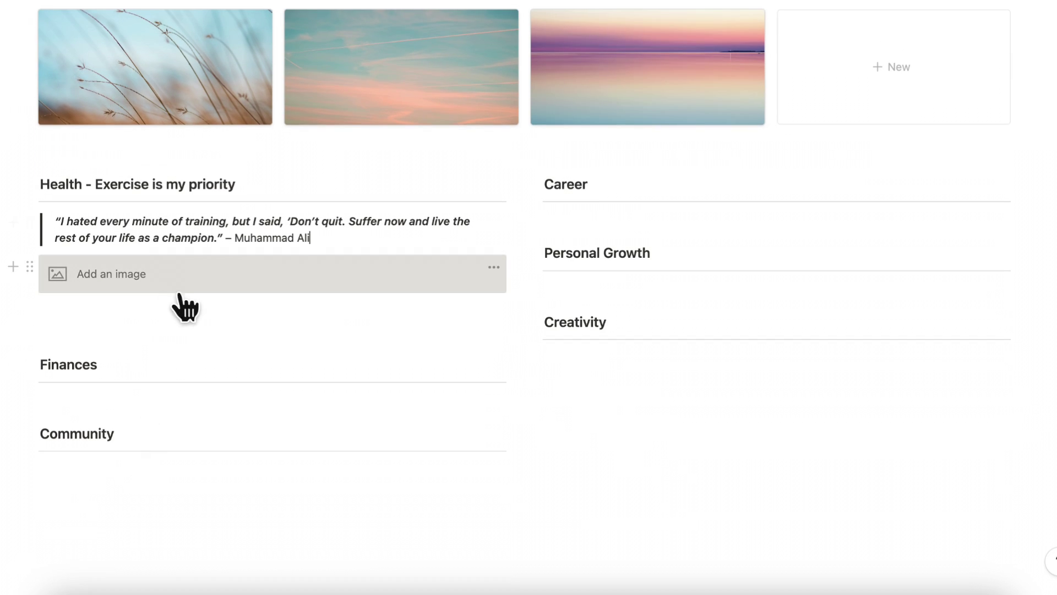
{"action": "left_click", "coordinate": [157, 285]}
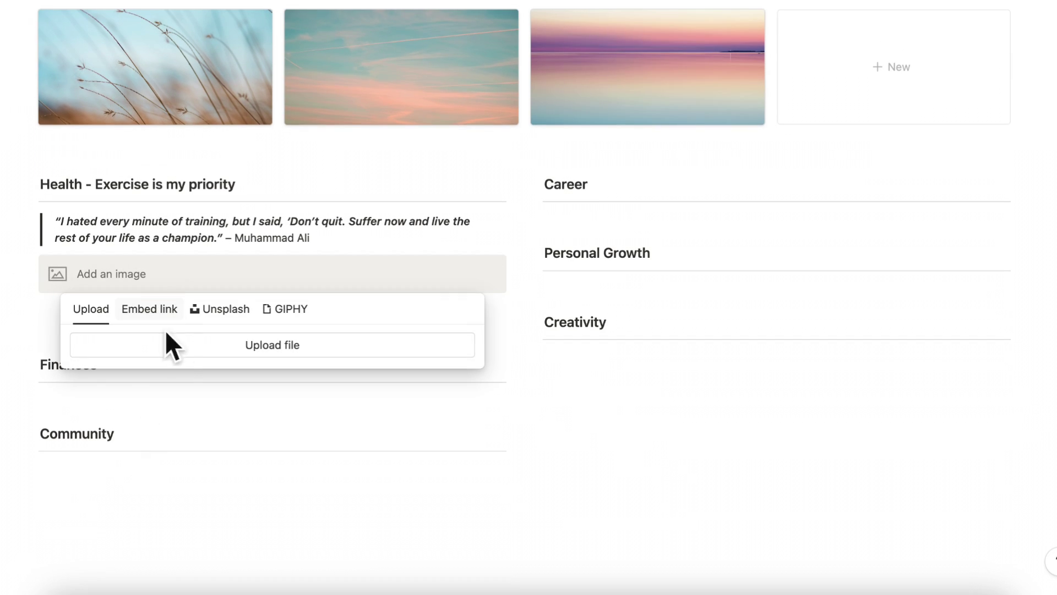
{"action": "left_click", "coordinate": [178, 355]}
{"action": "double_click", "coordinate": [791, 224]}
Add an image block under the Career heading with /image
{"action": "scroll", "coordinate": [686, 400], "scroll_direction": "down", "scroll_amount": 2}
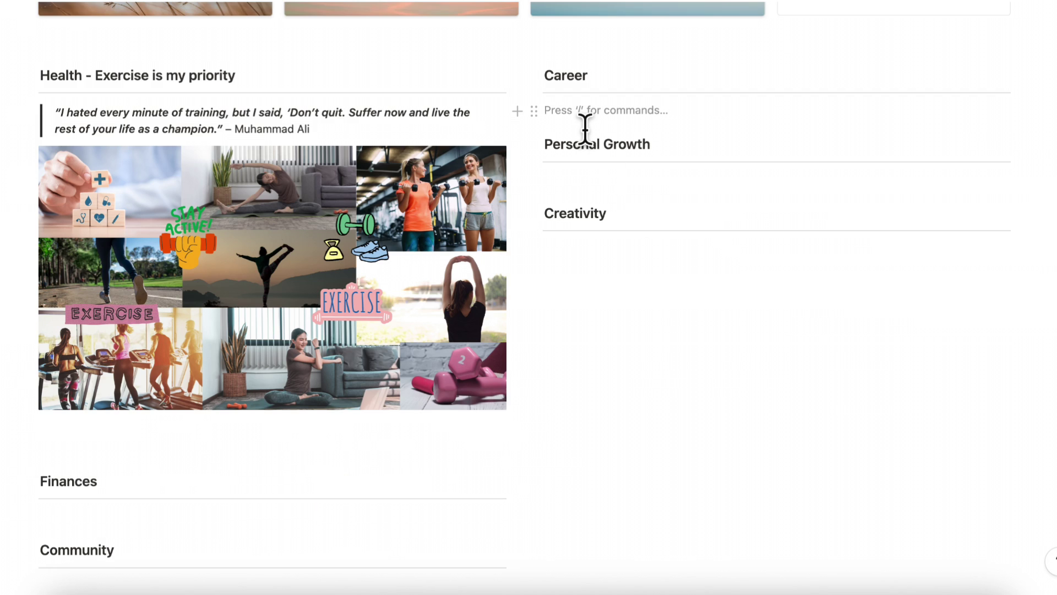
{"action": "type", "text": "/image"}
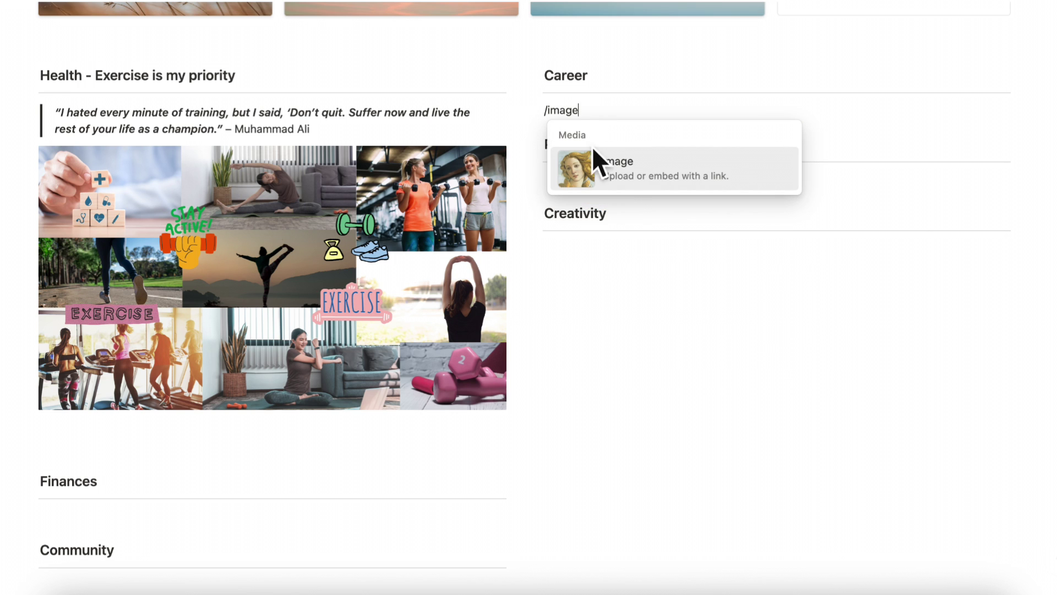
{"action": "left_click", "coordinate": [619, 188]}
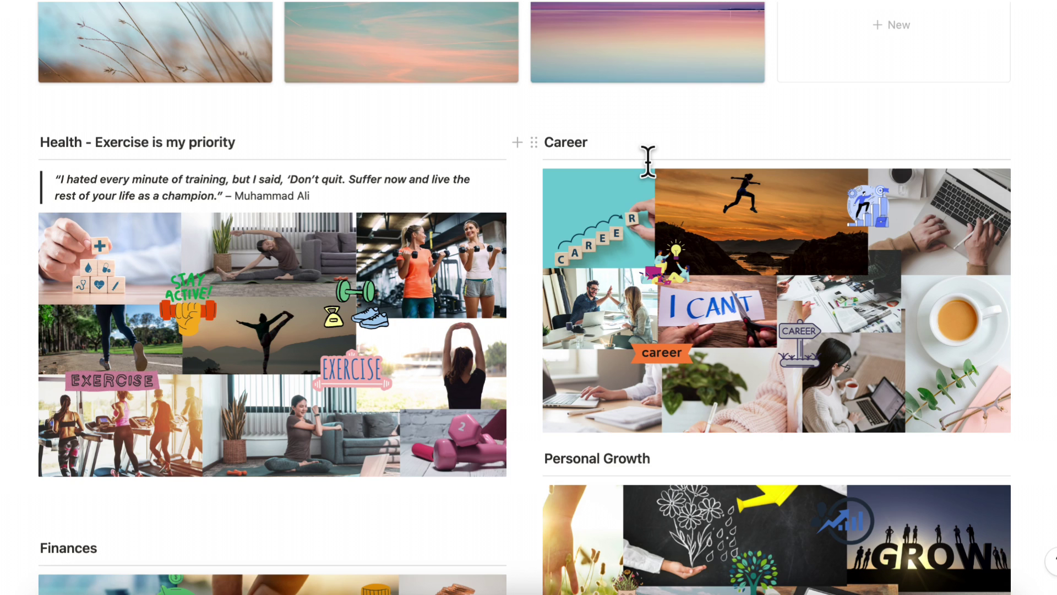
Extend the Career heading to read 'Career - I am passionate about my career'
{"action": "left_click", "coordinate": [648, 160]}
{"action": "type", "text": "-"}
{"action": "type", "text": "I am passio"}
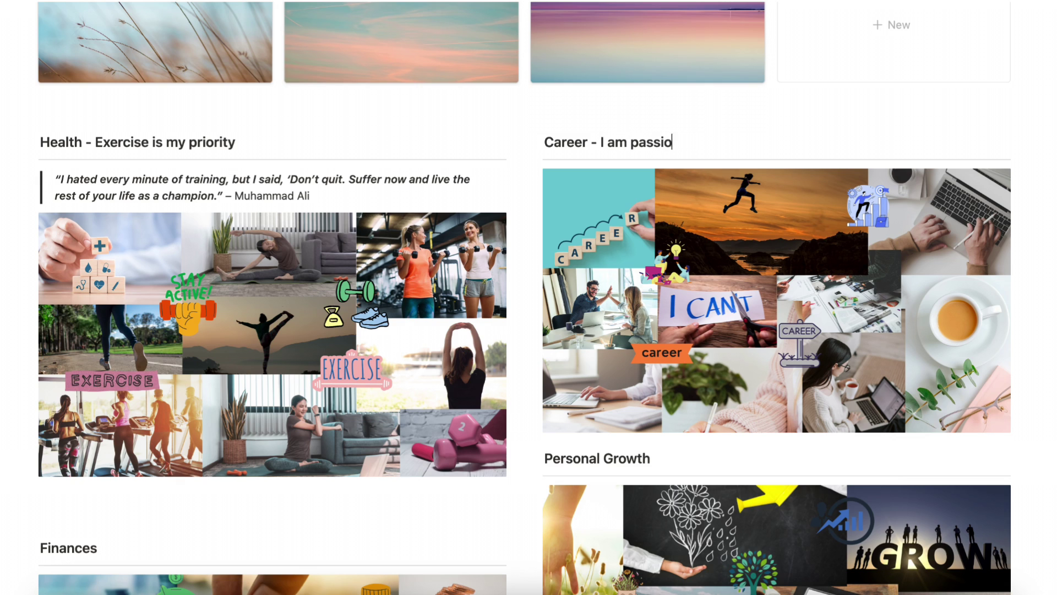
{"action": "type", "text": "nate about my career"}
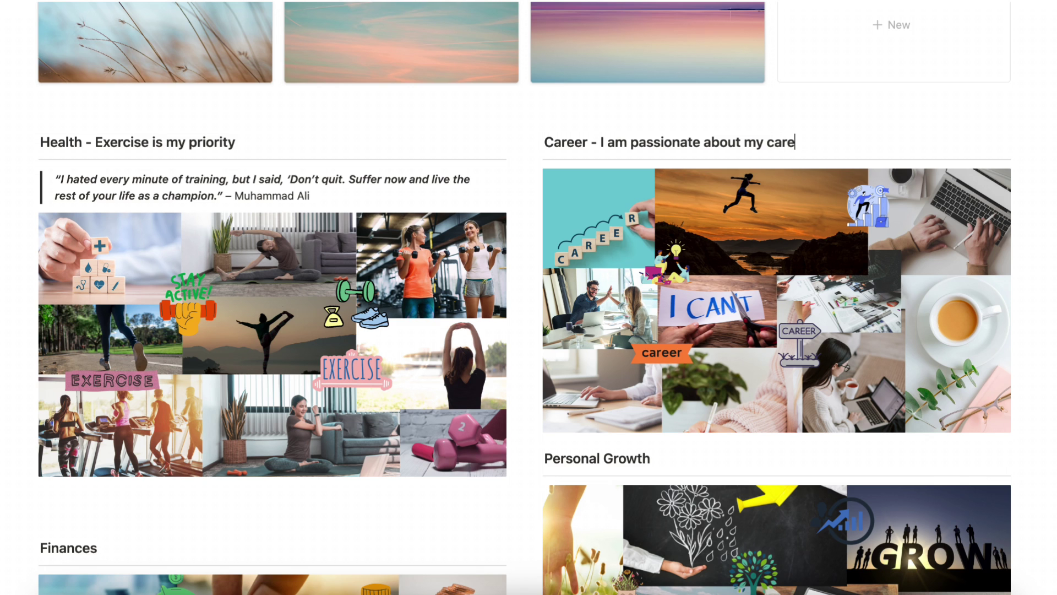
{"action": "scroll", "coordinate": [719, 281], "scroll_direction": "down", "scroll_amount": 1}
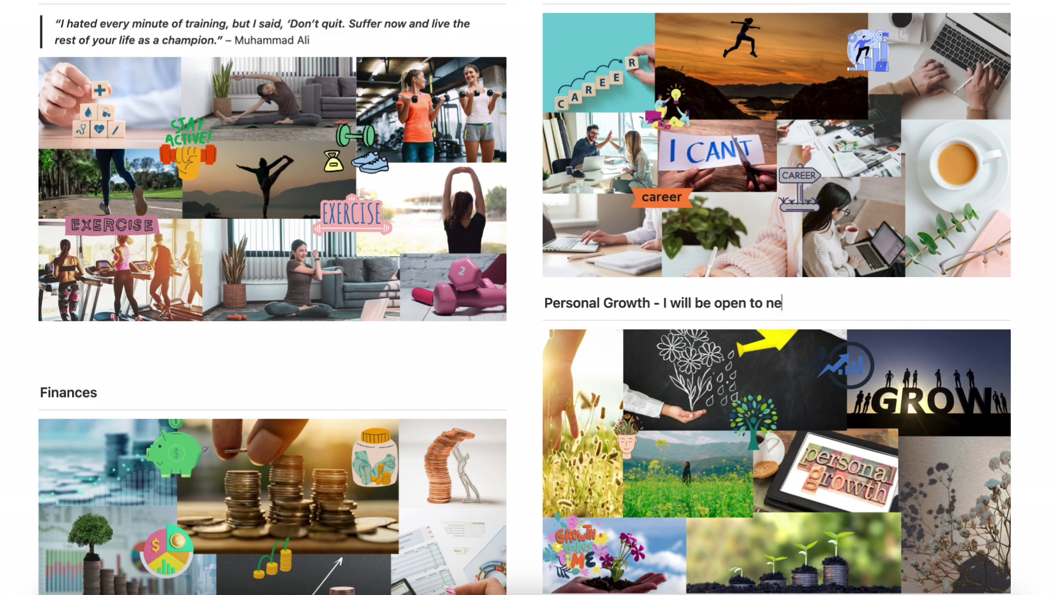
{"action": "scroll", "coordinate": [503, 382], "scroll_direction": "down", "scroll_amount": 3}
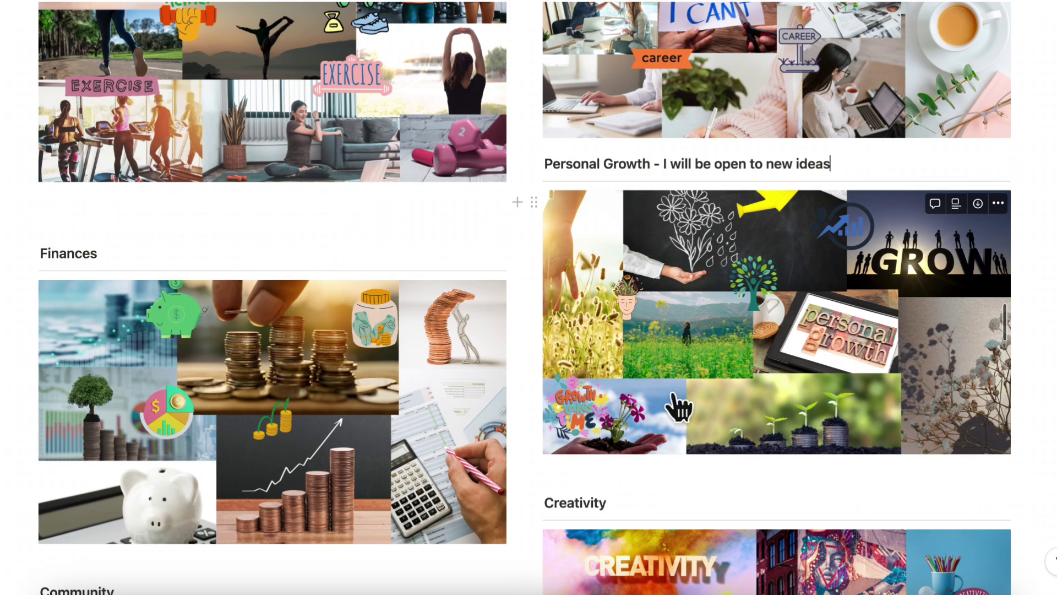
{"action": "left_click", "coordinate": [147, 266]}
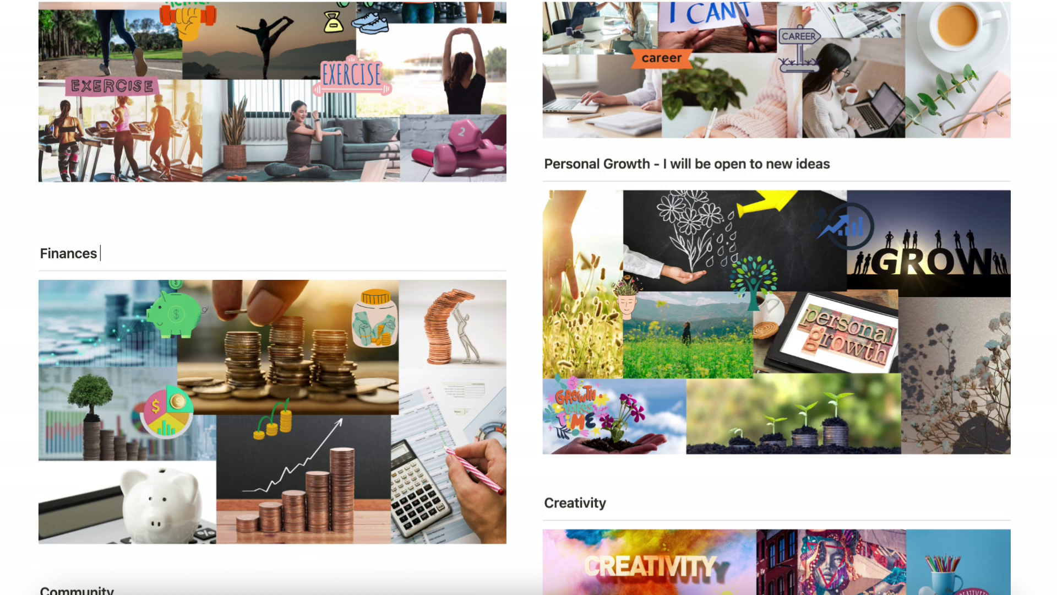
Append ' - I am intentional about spending' to the Finances heading, correcting the typos
{"action": "type", "text": "- "}
{"action": "type", "text": "Itnj"}
{"action": "key", "text": "BackSpace"}
{"action": "key", "text": "BackSpace"}
{"action": "key", "text": "BackSpace"}
{"action": "type", "text": "ntentional ab"}
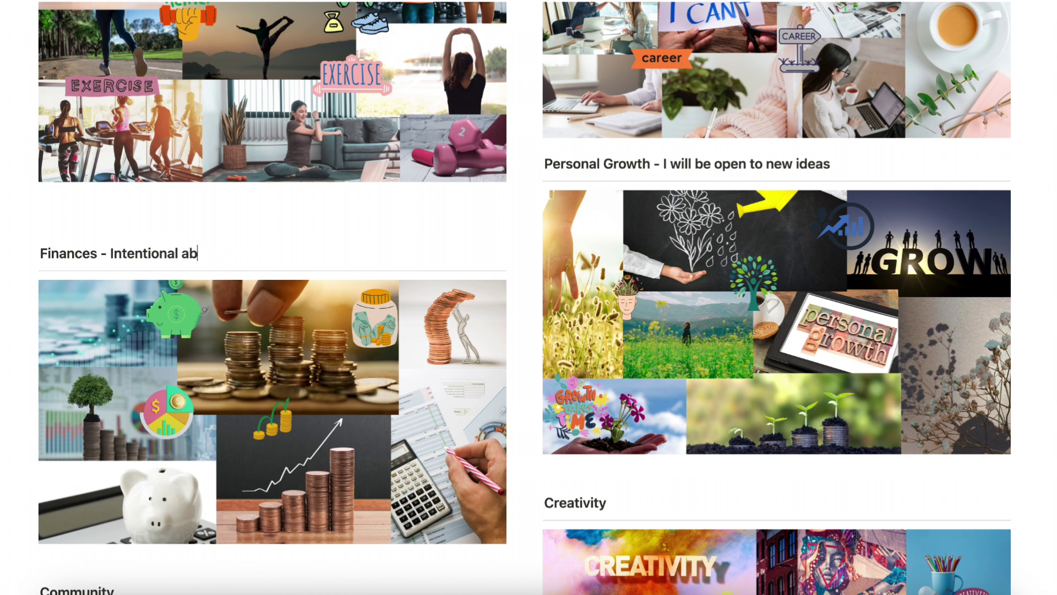
{"action": "type", "text": "out spending"}
{"action": "left_click", "coordinate": [117, 265]}
{"action": "type", "text": "am i"}
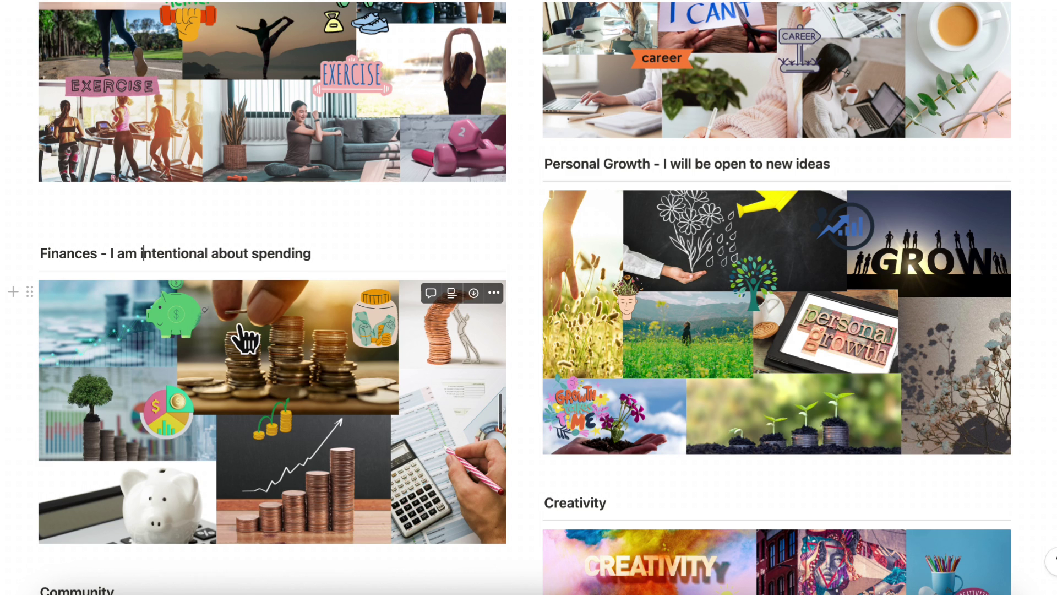
{"action": "scroll", "coordinate": [240, 420], "scroll_direction": "down", "scroll_amount": 2}
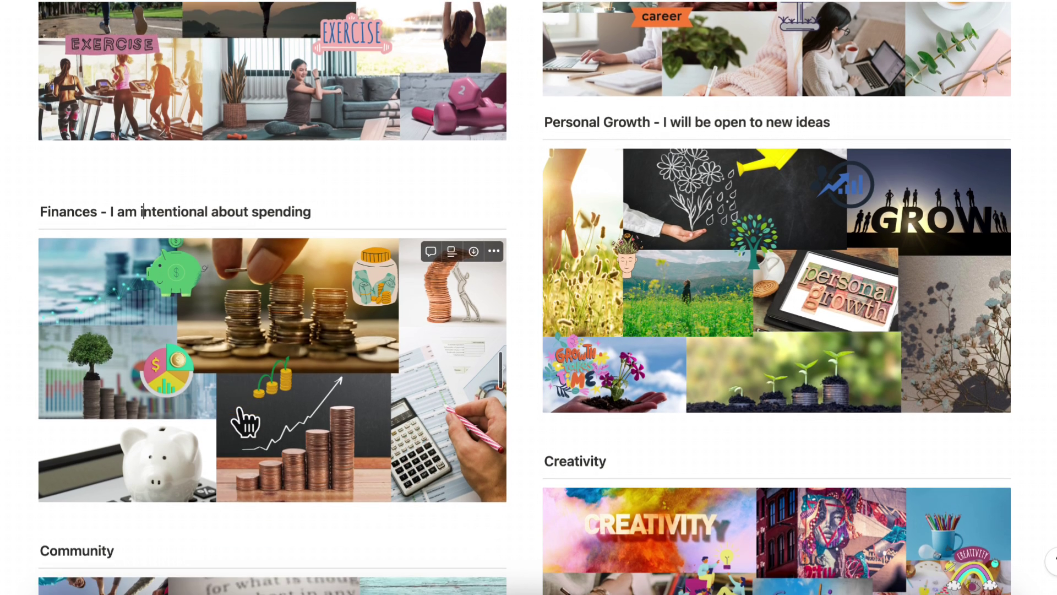
{"action": "scroll", "coordinate": [241, 420], "scroll_direction": "down", "scroll_amount": 5}
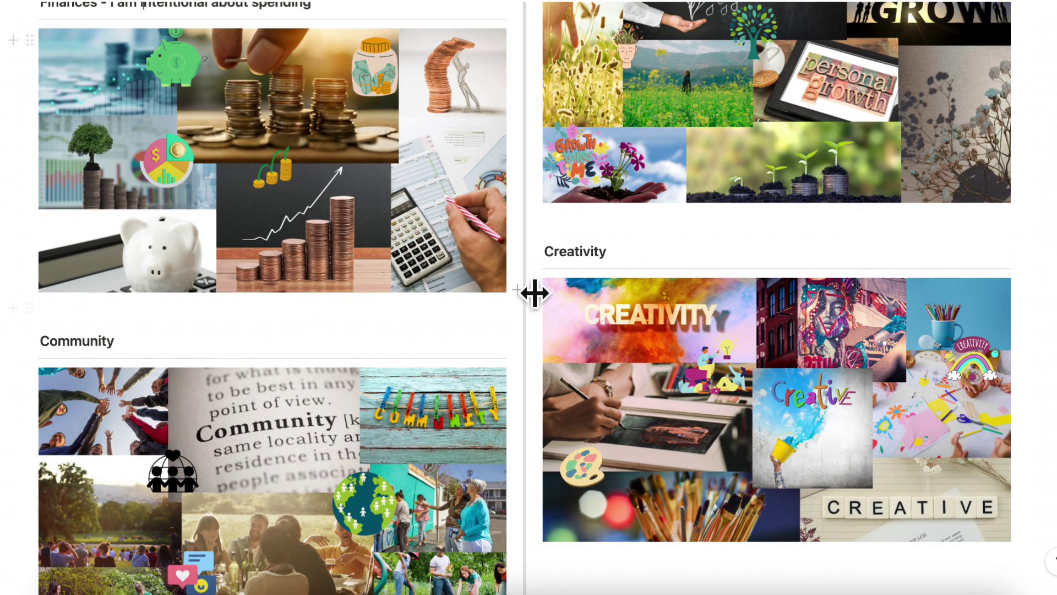
Append ' - I am not afraid to be bold' to Creativity and ' - I am involved in my community' to Community
{"action": "left_click", "coordinate": [632, 258]}
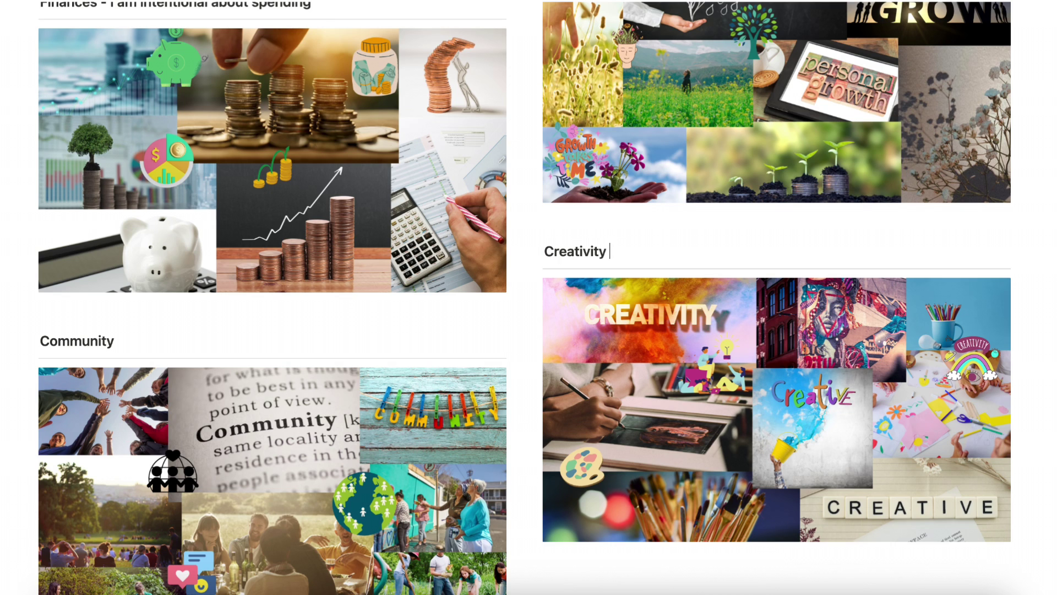
{"action": "type", "text": "- I am not afraid to be bol"}
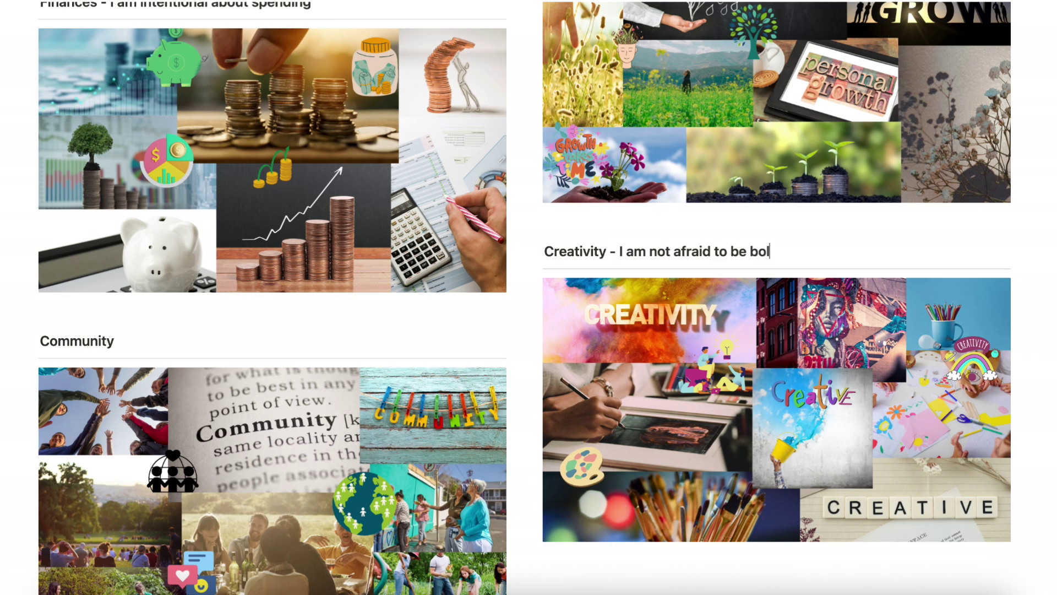
{"action": "type", "text": "d"}
{"action": "left_click", "coordinate": [147, 355]}
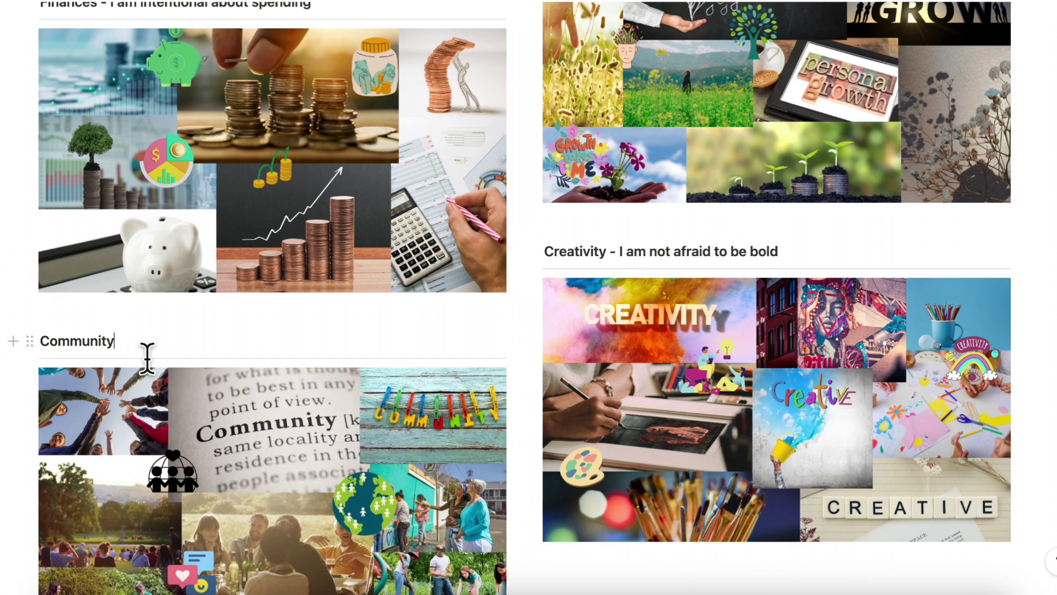
{"action": "type", "text": "-"}
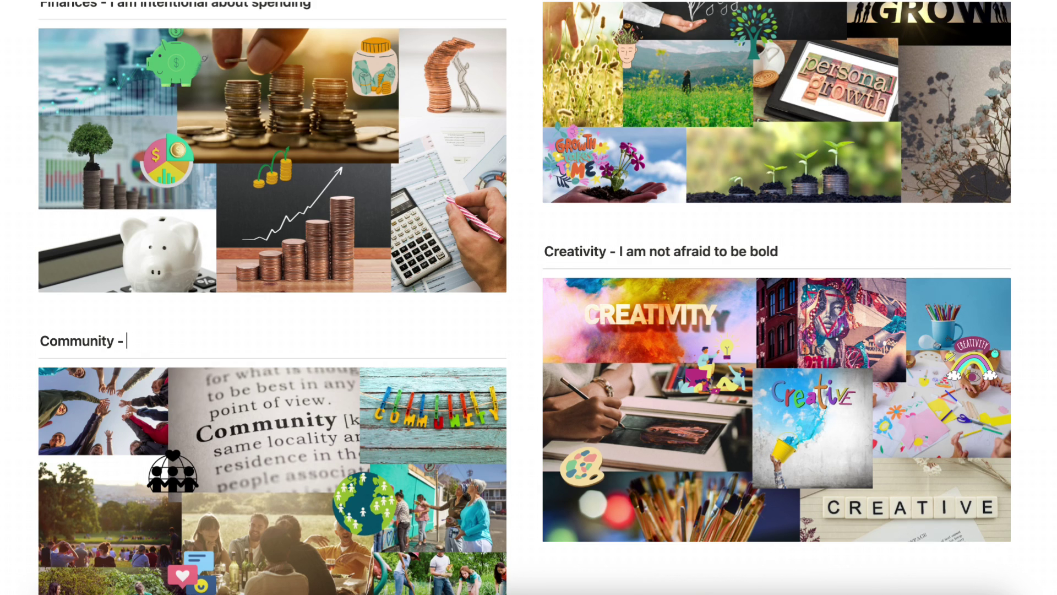
{"action": "type", "text": "I am involved in my com"}
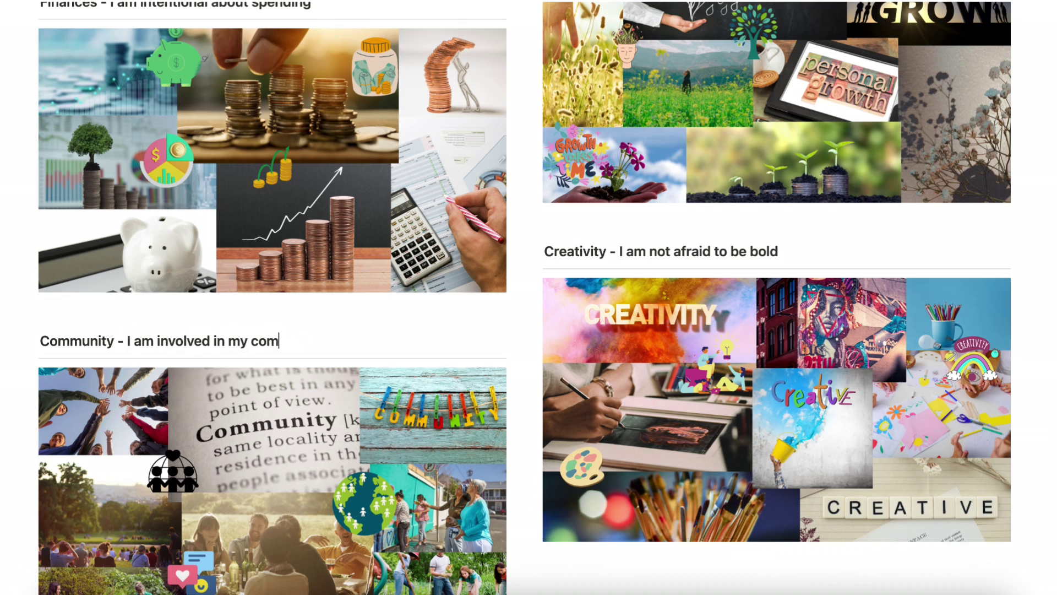
{"action": "type", "text": "munity"}
{"action": "scroll", "coordinate": [220, 374], "scroll_direction": "up", "scroll_amount": 8}
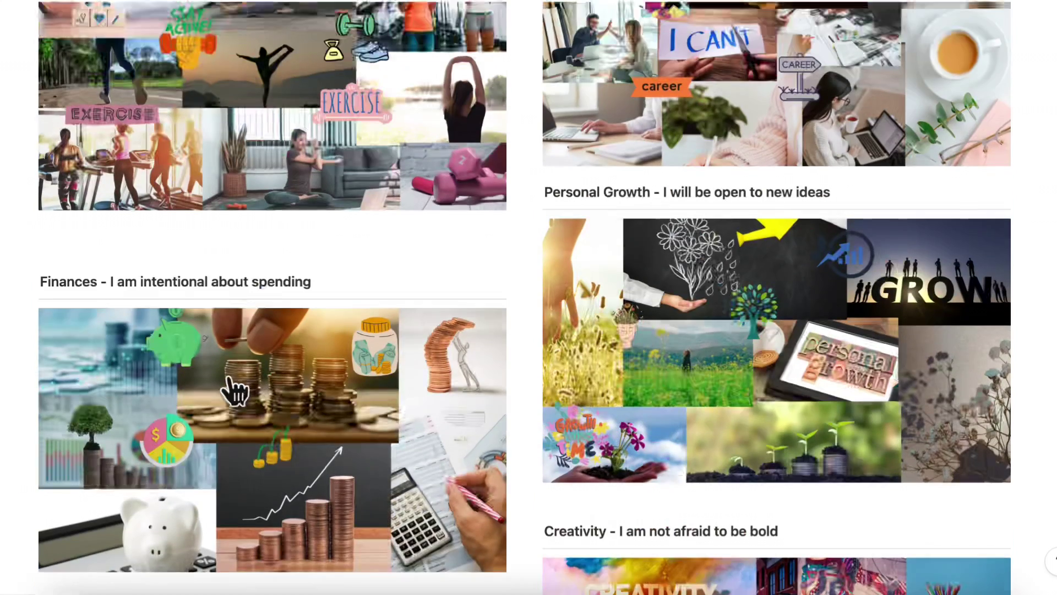
{"action": "scroll", "coordinate": [219, 371], "scroll_direction": "up", "scroll_amount": 1}
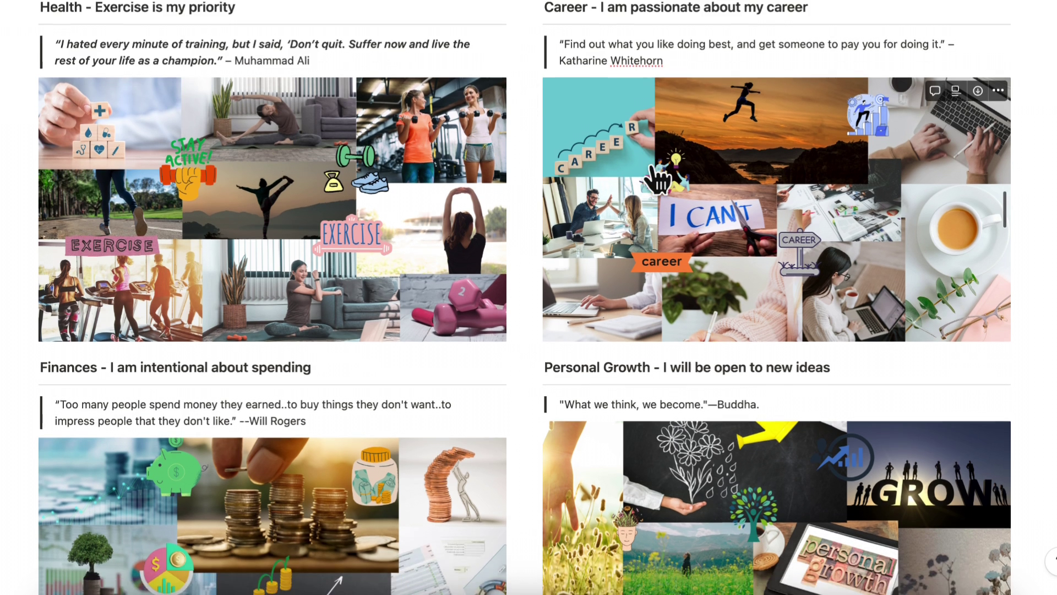
Scroll up the vision board, then back down to review all six sections' quotes and collages
{"action": "scroll", "coordinate": [658, 181], "scroll_direction": "up", "scroll_amount": 1}
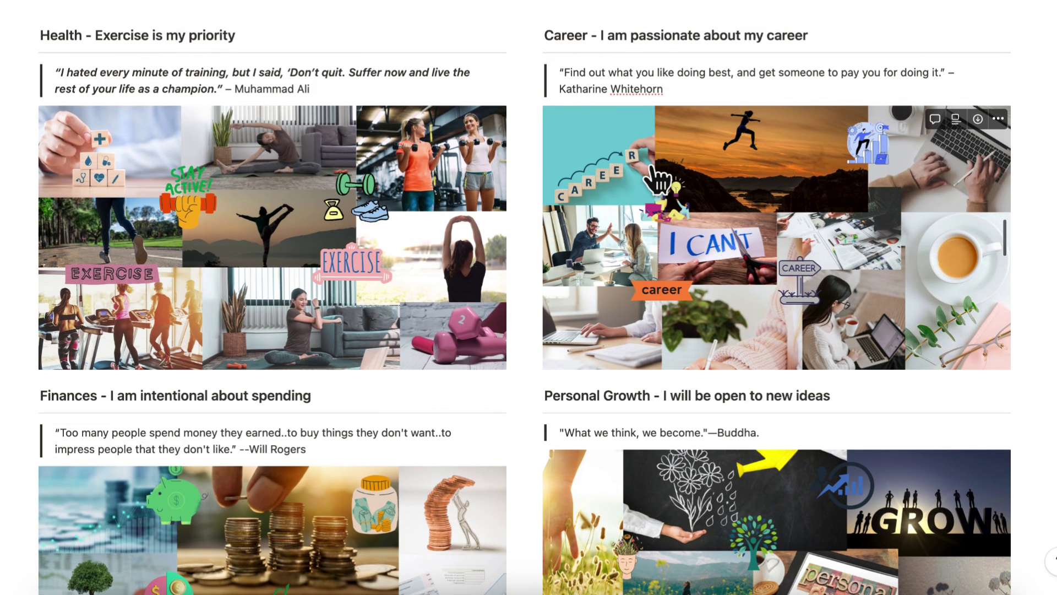
{"action": "scroll", "coordinate": [658, 181], "scroll_direction": "up", "scroll_amount": 8}
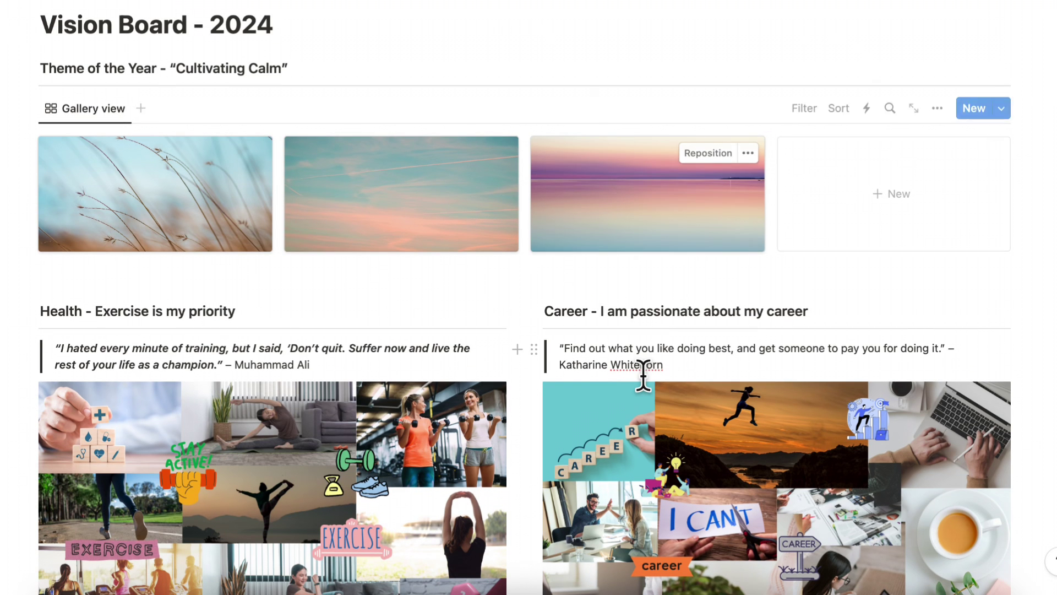
{"action": "scroll", "coordinate": [642, 374], "scroll_direction": "up", "scroll_amount": 5}
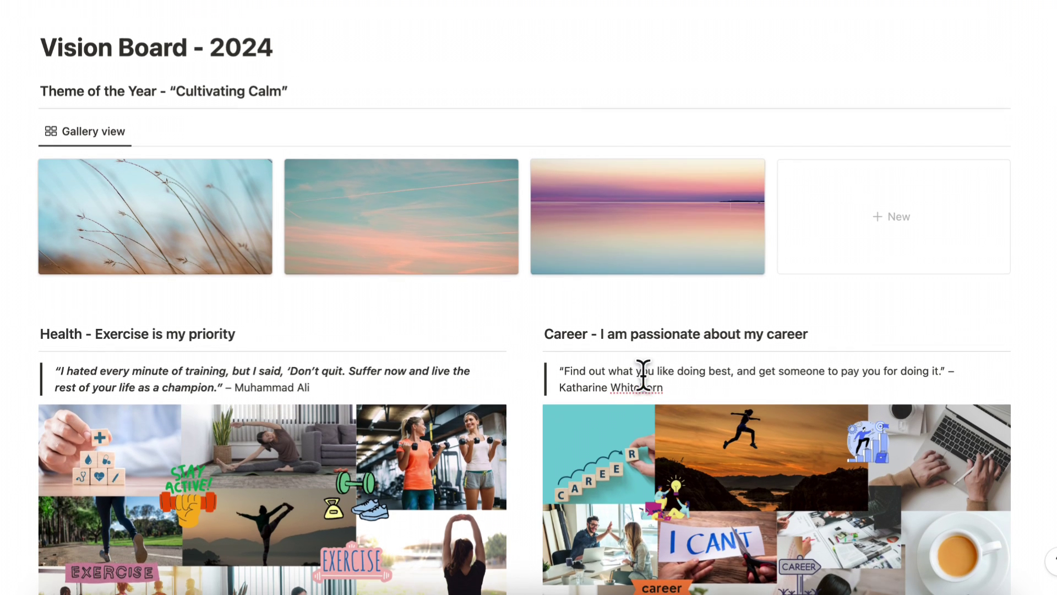
{"action": "scroll", "coordinate": [643, 375], "scroll_direction": "down", "scroll_amount": 10}
{"action": "scroll", "coordinate": [655, 388], "scroll_direction": "down", "scroll_amount": 1}
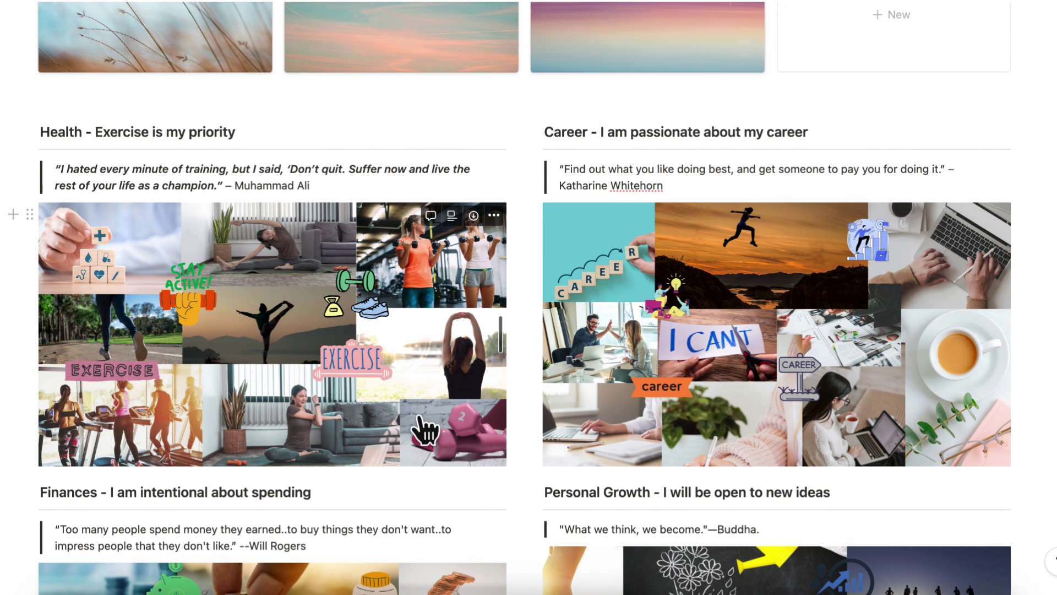
{"action": "scroll", "coordinate": [422, 418], "scroll_direction": "down", "scroll_amount": 2}
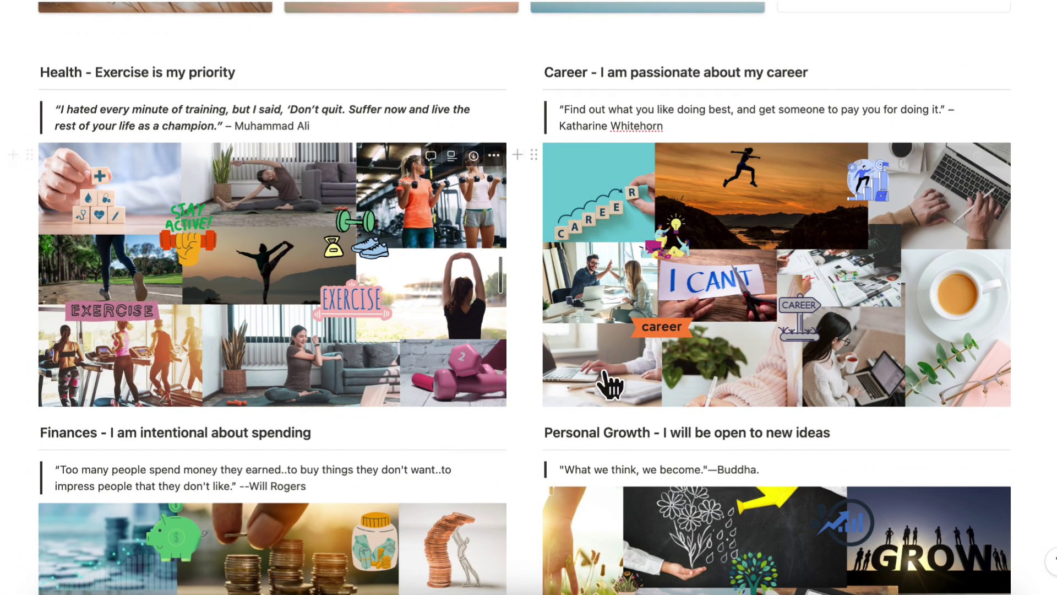
{"action": "scroll", "coordinate": [619, 404], "scroll_direction": "down", "scroll_amount": 7}
{"action": "scroll", "coordinate": [621, 402], "scroll_direction": "down", "scroll_amount": 5}
{"action": "scroll", "coordinate": [498, 396], "scroll_direction": "down", "scroll_amount": 9}
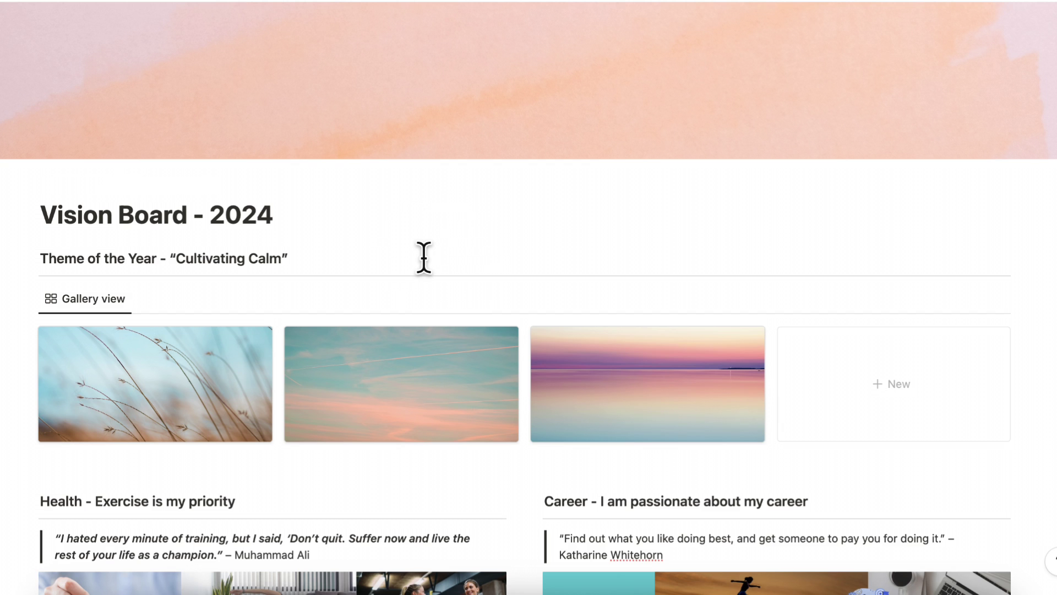
{"action": "scroll", "coordinate": [423, 257], "scroll_direction": "down", "scroll_amount": 1}
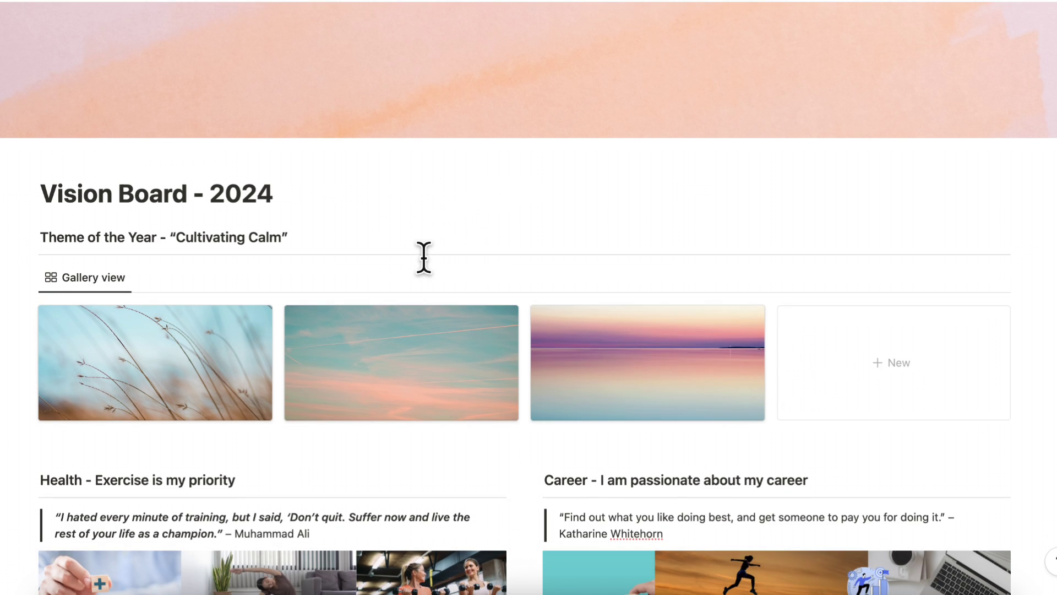